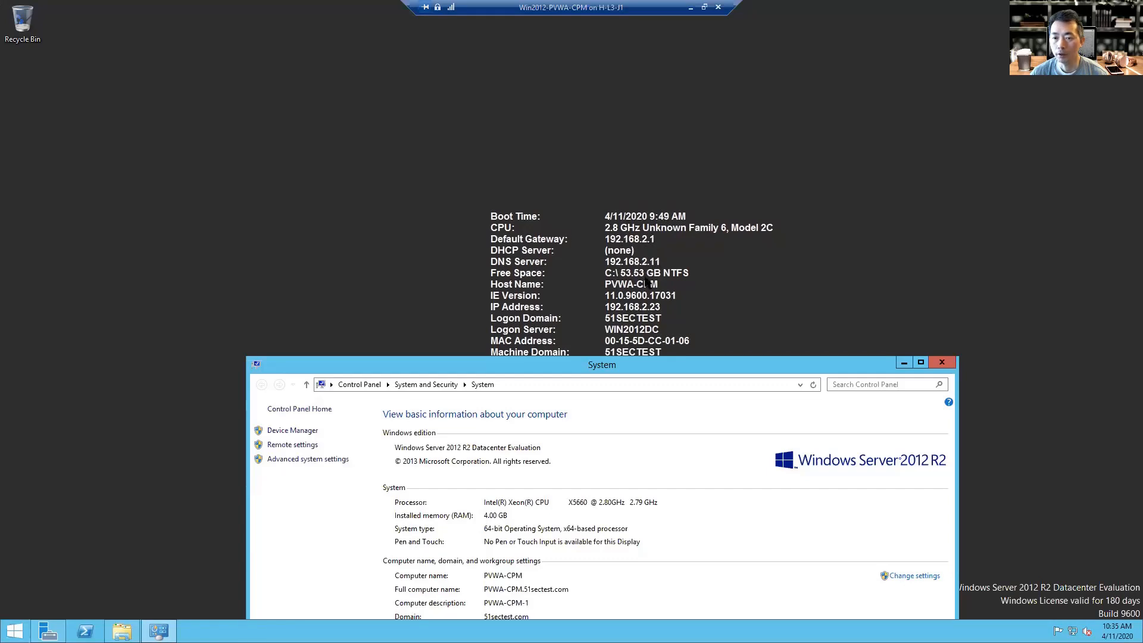
Allow Remote Desktop connections without Network Level Authentication, then close the System window.
left_click_drag(661, 360, 645, 137)
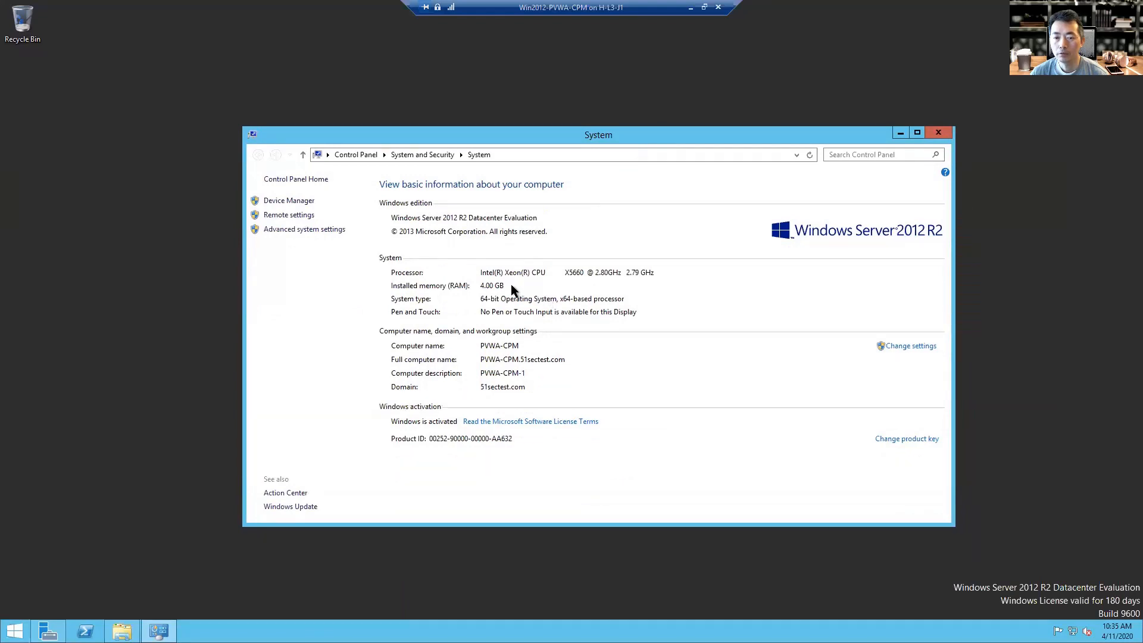
left_click(305, 216)
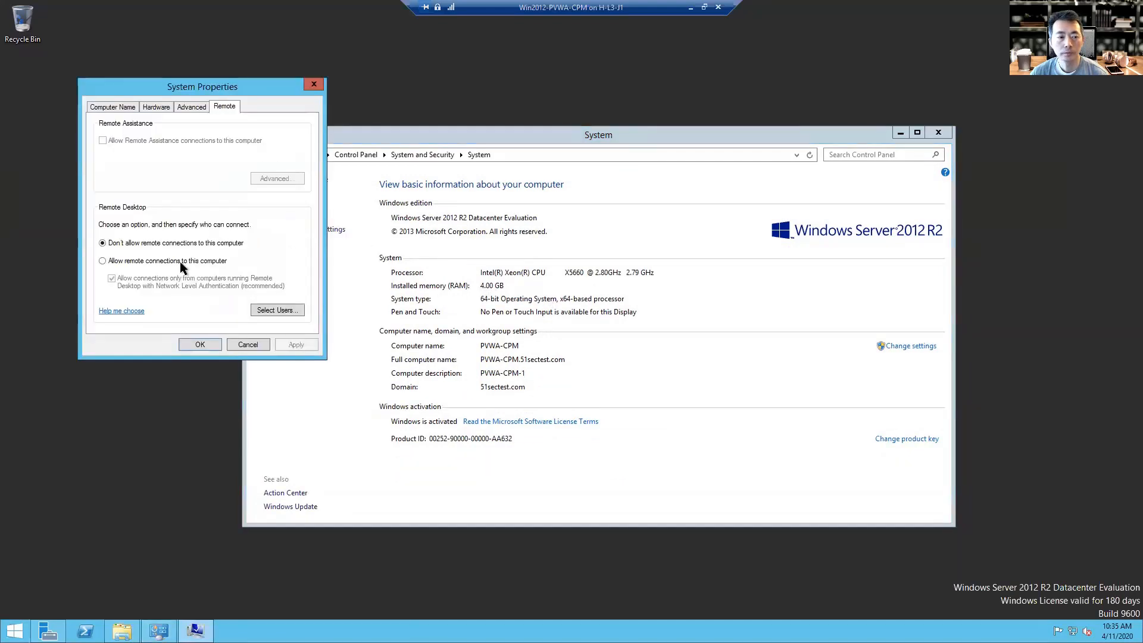
left_click(184, 262)
key("Return")
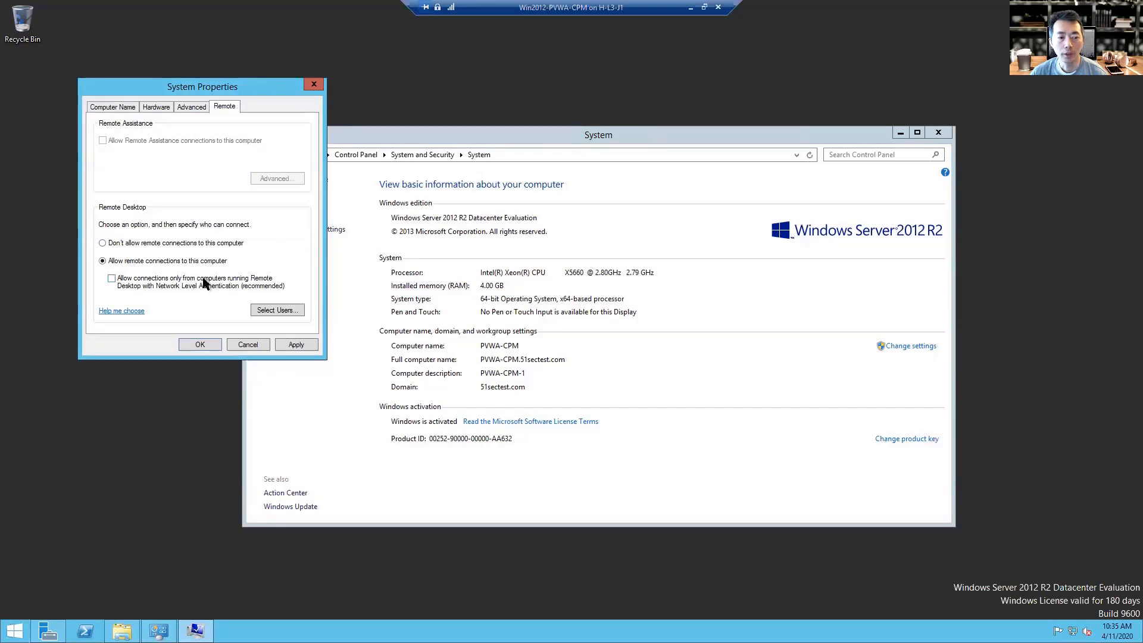
left_click(217, 348)
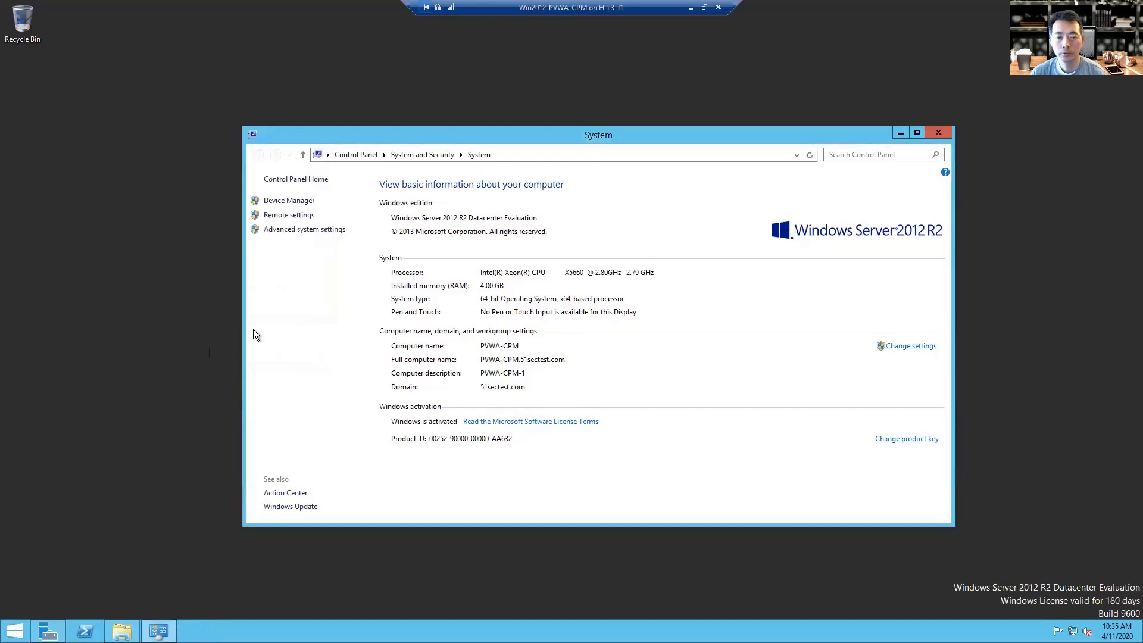
left_click(938, 133)
mouse_move(122, 631)
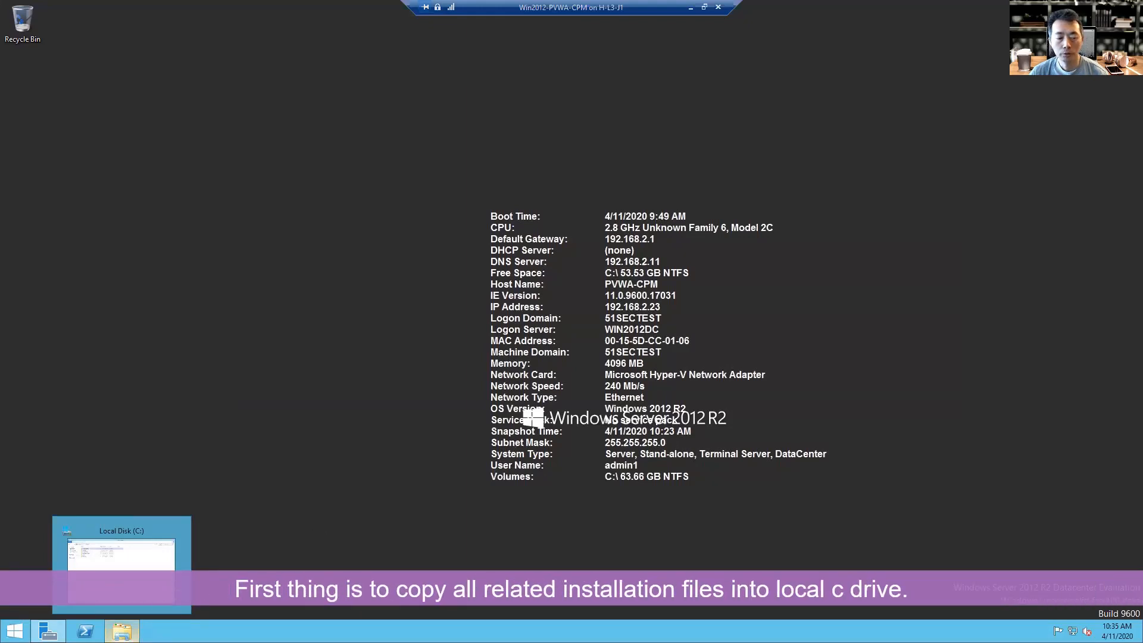
Browse C:\InstallationFiles, looking into the Password Vault Web Access and Central Policy Manager folders.
left_click(122, 631)
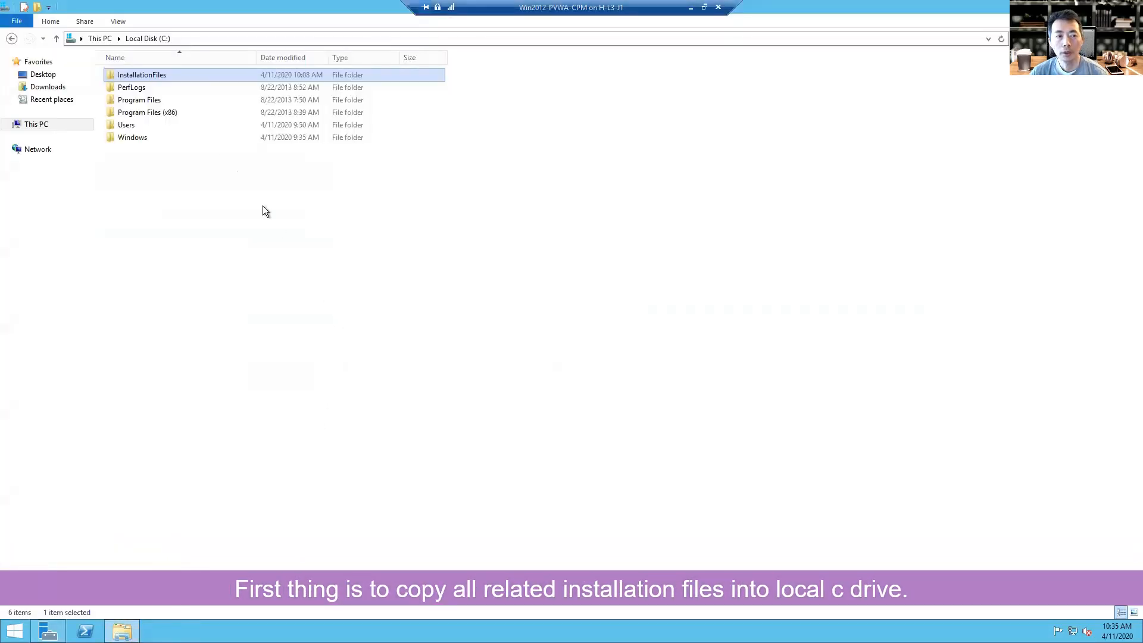
double_click(200, 74)
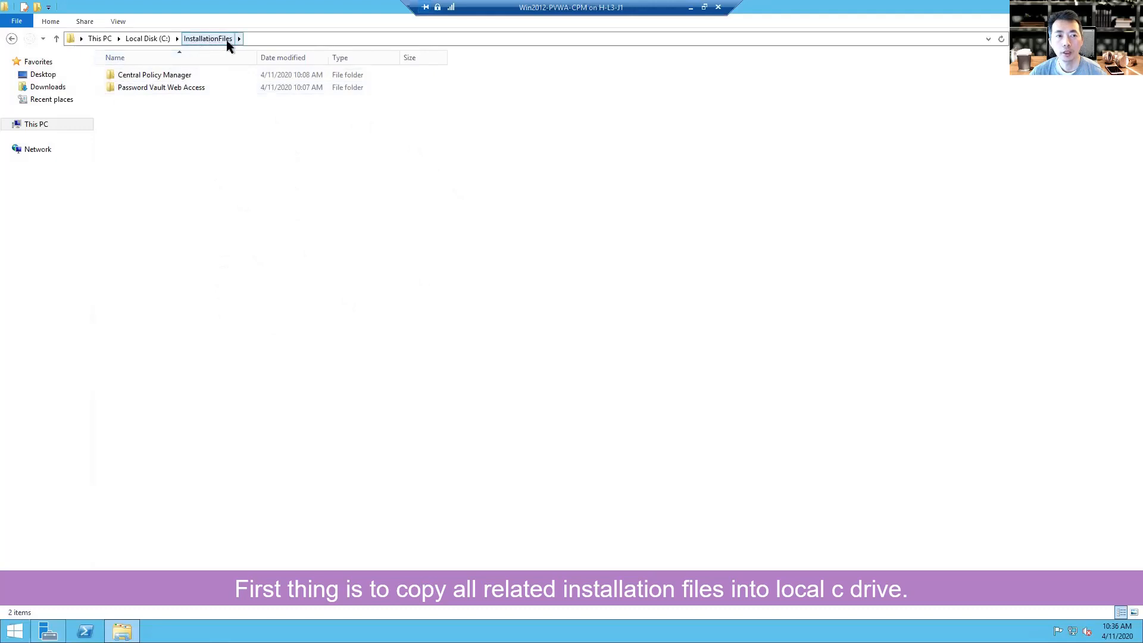
double_click(174, 88)
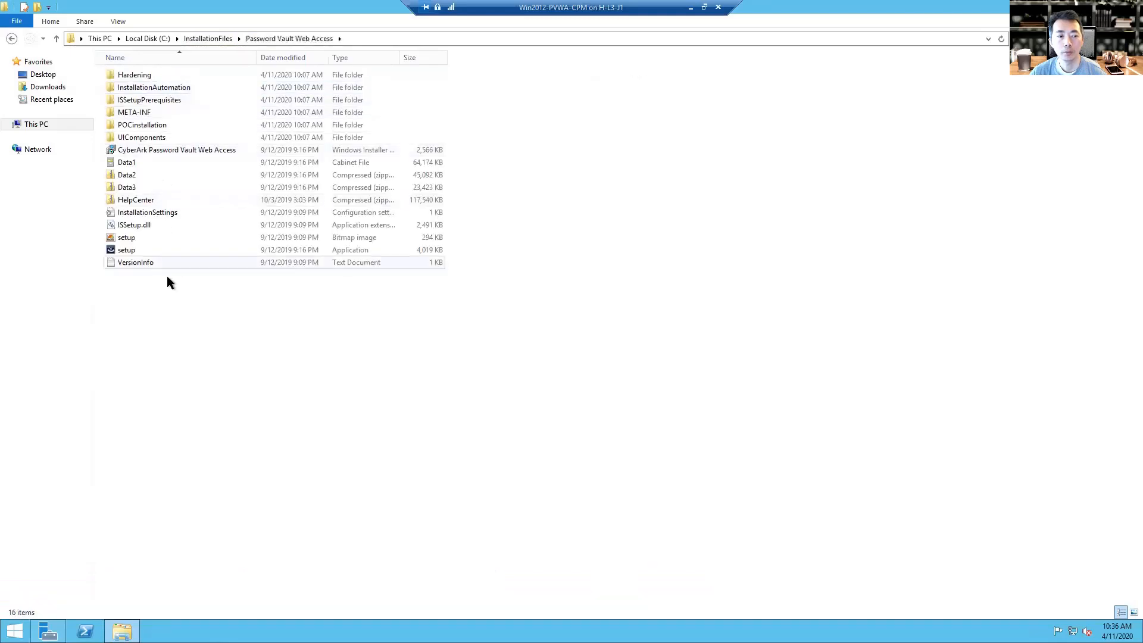
left_click(196, 37)
double_click(194, 74)
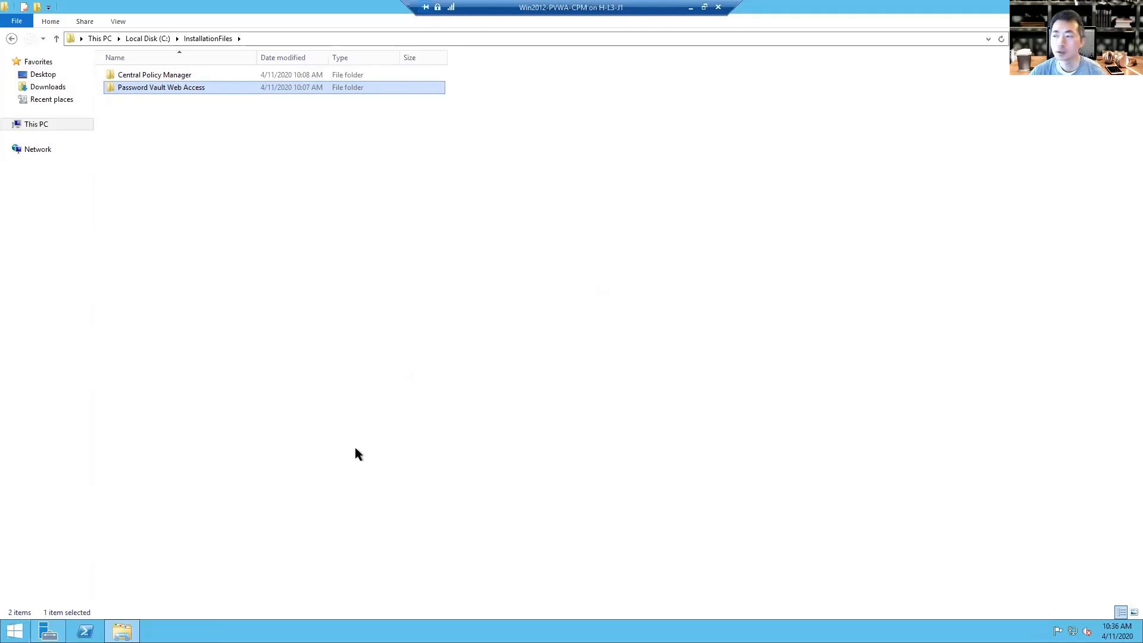
right_click(86, 631)
Start PowerShell as administrator and change to C:\InstallationFiles.
right_click(91, 587)
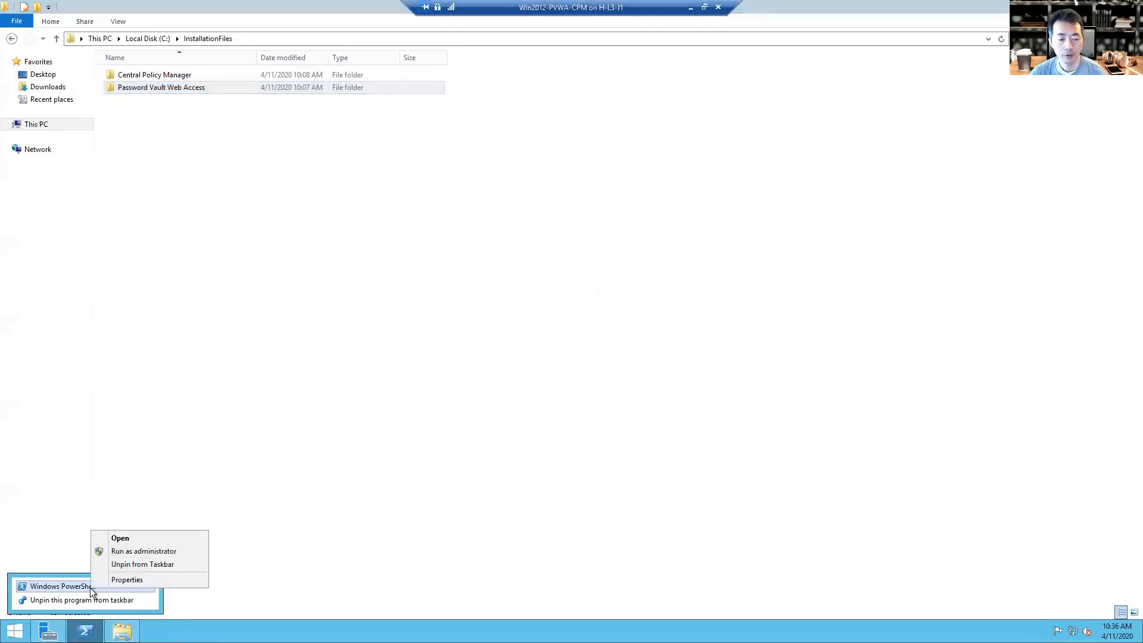
left_click(153, 551)
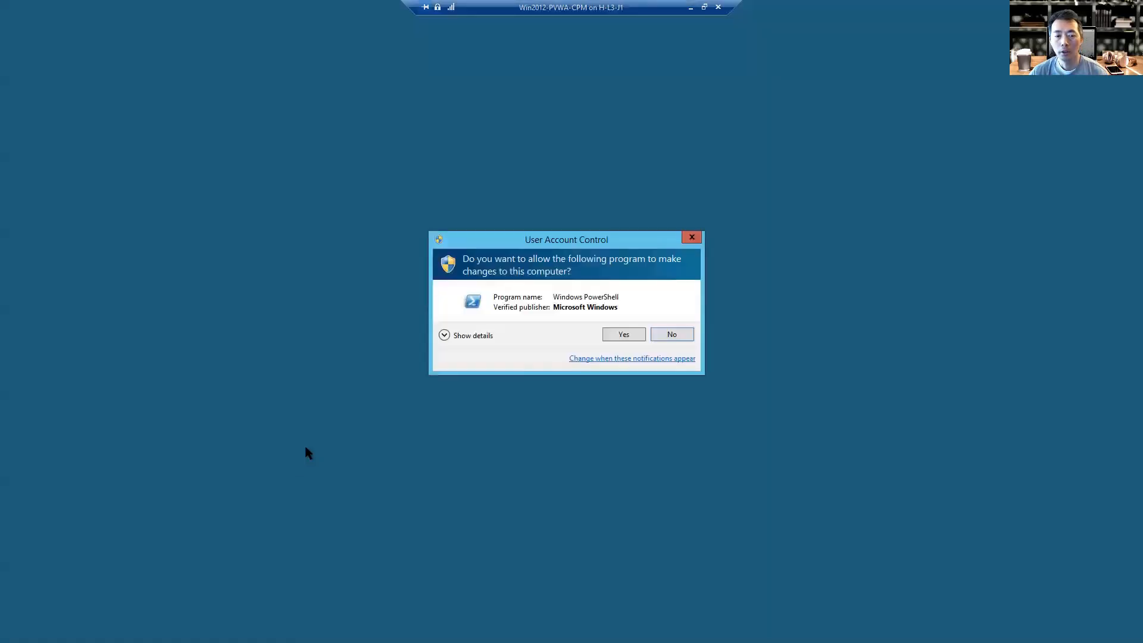
left_click(624, 334)
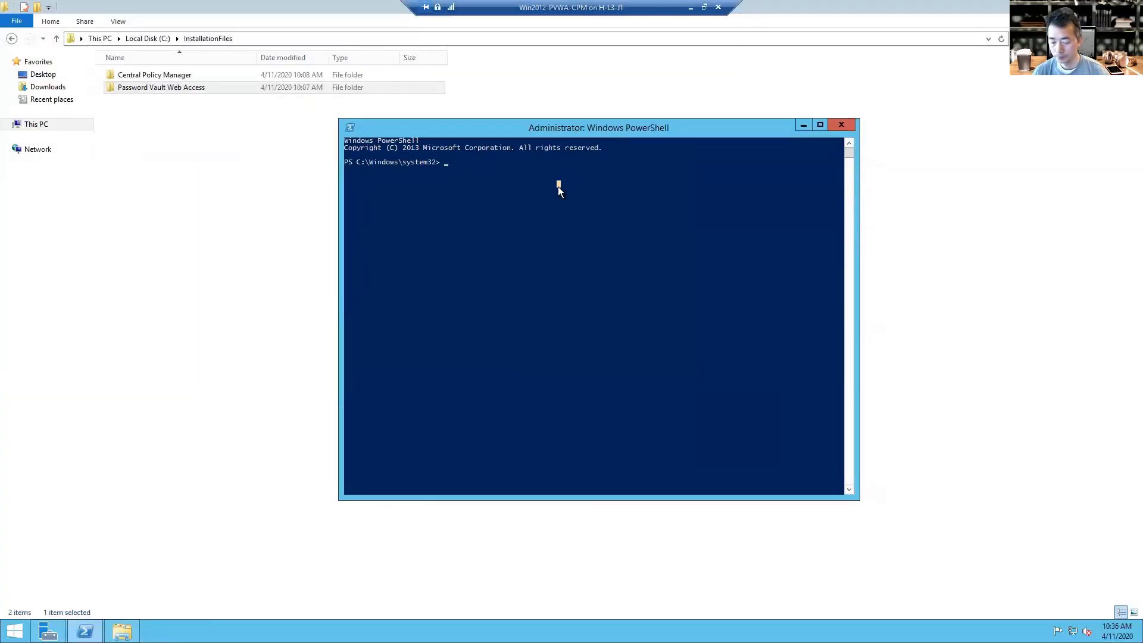
type("cd\\")
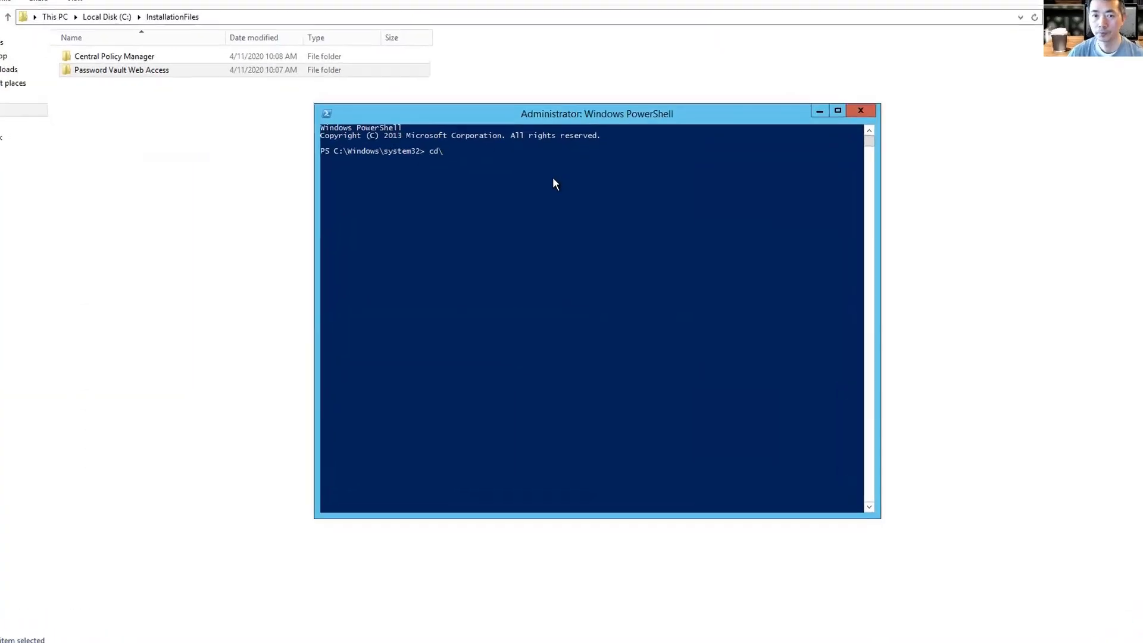
key("Return")
type("cd ins")
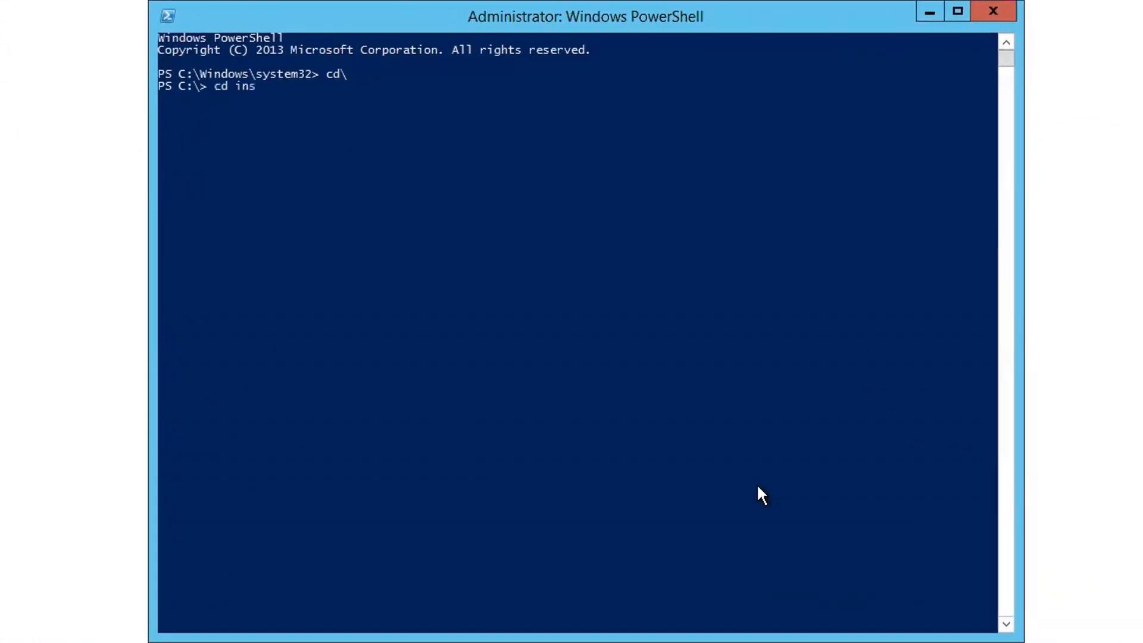
type("tal")
key("Tab")
key("Return")
Change into Password Vault Web Access\InstallationAutomation.
type("cd")
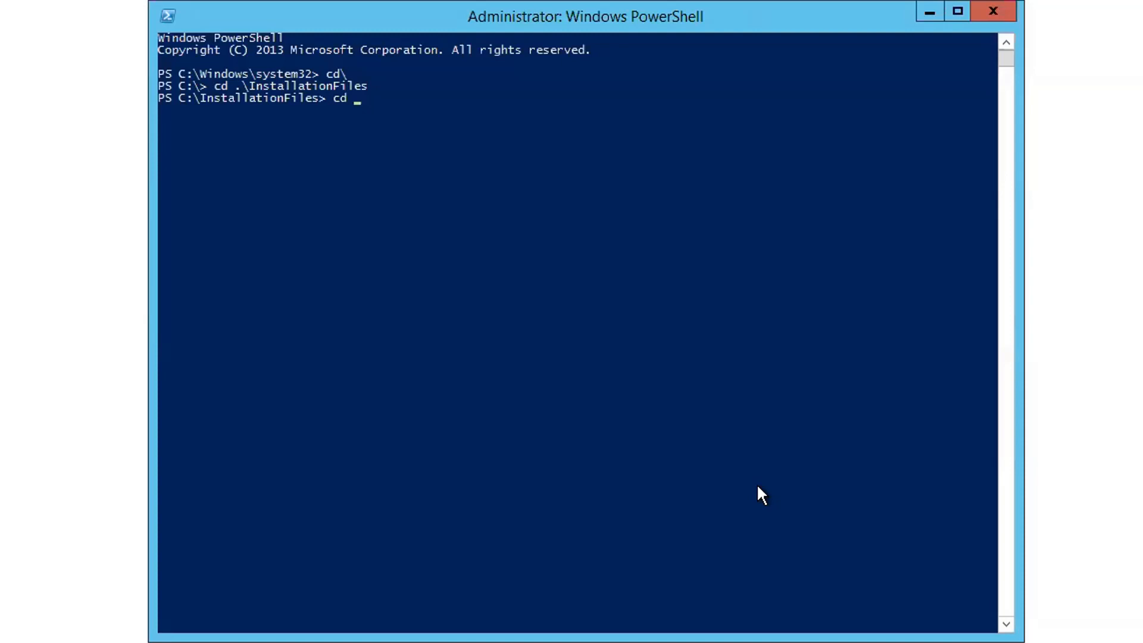
type("P")
key("Tab")
key("Return")
type("dir")
key("Return")
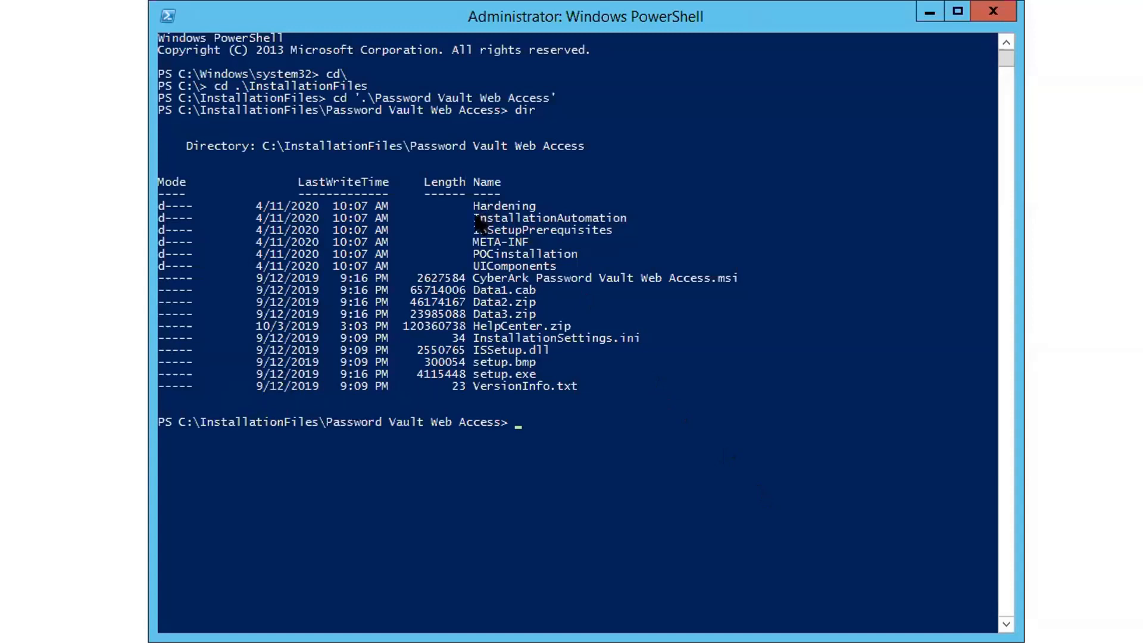
left_click_drag(474, 215, 630, 212)
key("cmd+c")
right_click(656, 240)
type("cd .\\")
right_click(656, 239)
key("Return")
Set the PowerShell execution policy to Bypass, confirming with y.
type("Set-ExecutionPolicy By")
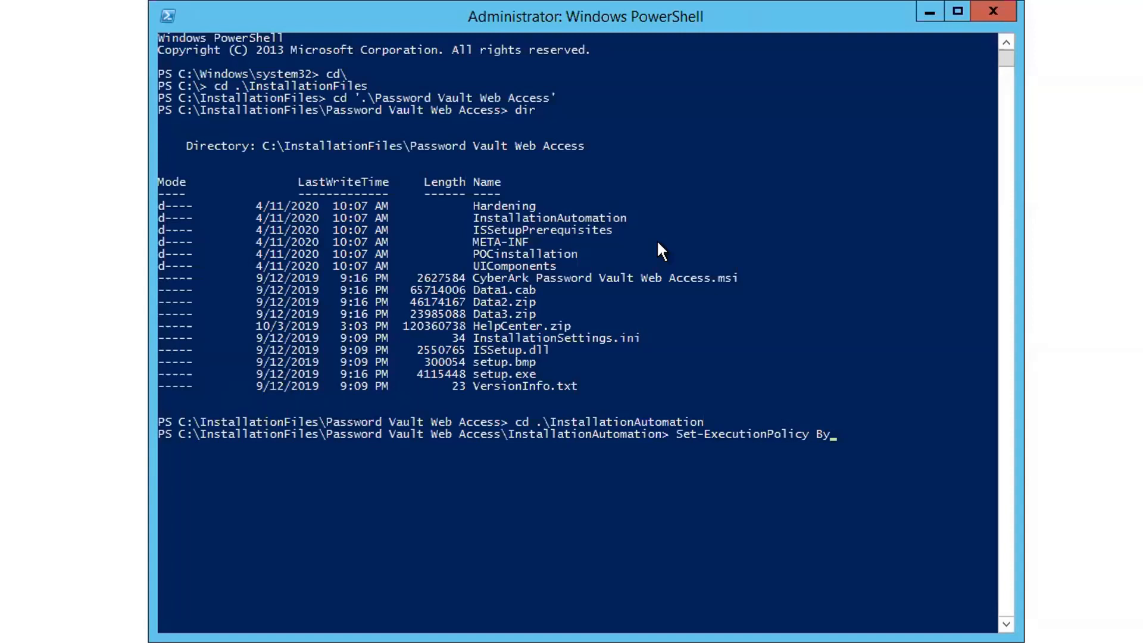
type("pass")
key("Return")
type("y")
key("Return")
Run .\PVWA_Prerequisites.ps1 until it reports Operation Succeeded.
type(".\\p")
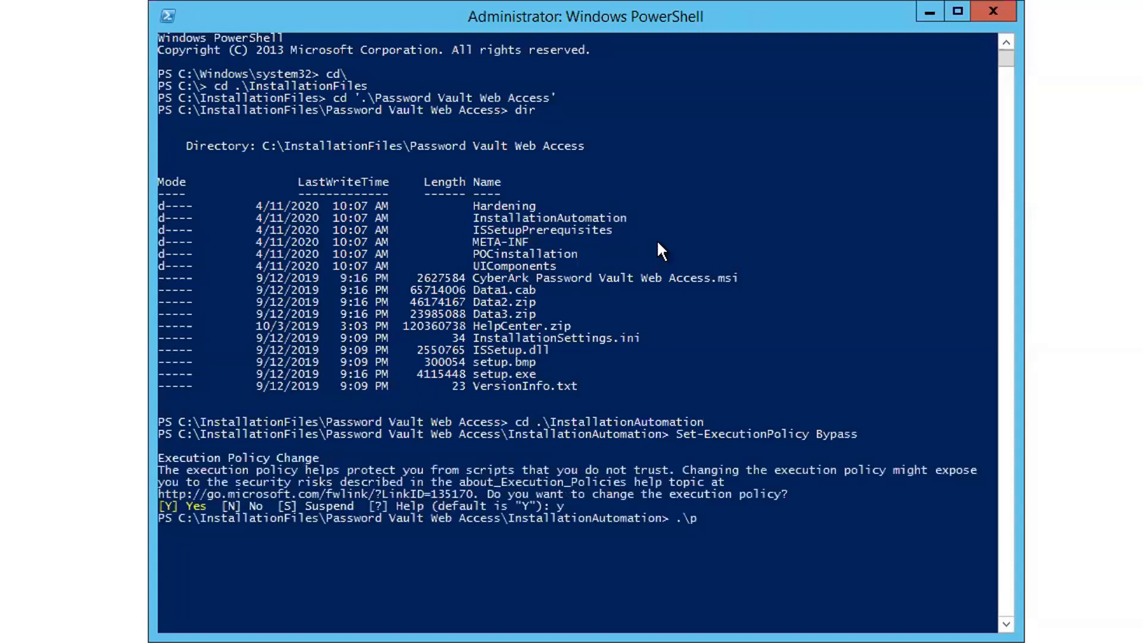
type("vwa_pre")
key("Tab")
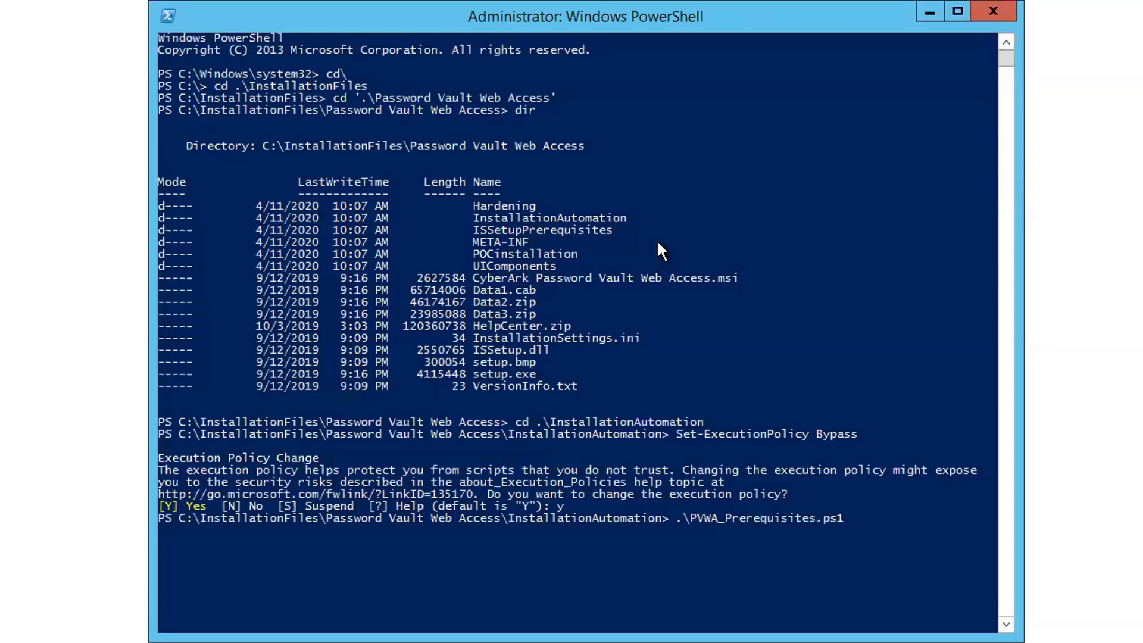
key("Return")
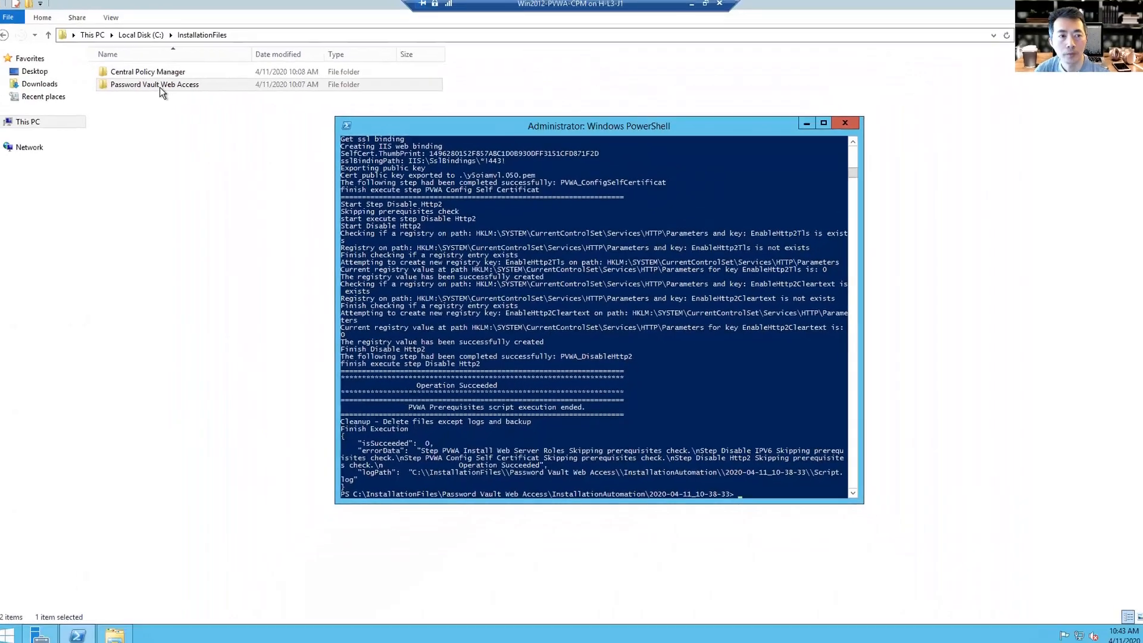
double_click(166, 90)
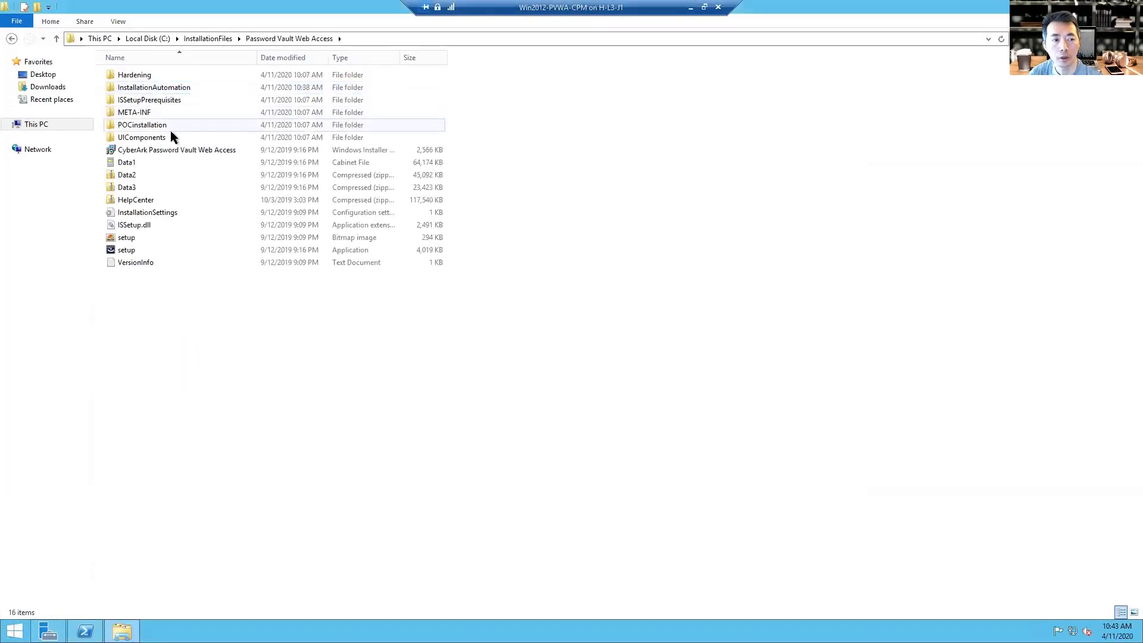
Read the Script log in InstallationAutomation\2020-04-11_10-38-33 to its Operation Succeeded line, then close it.
double_click(202, 88)
left_click(226, 74)
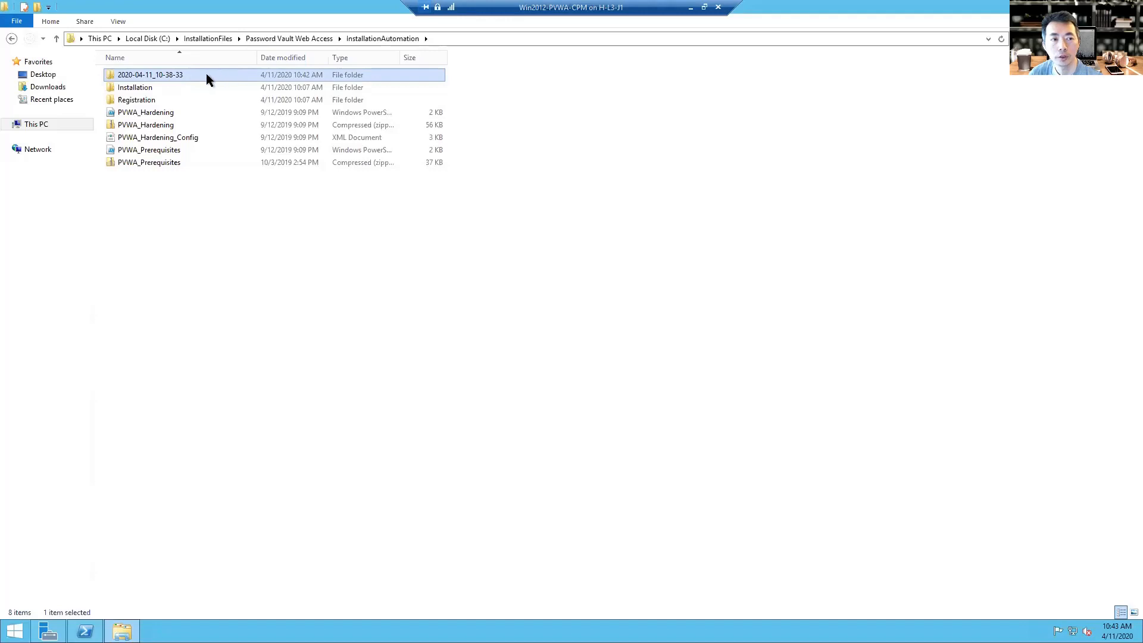
double_click(206, 74)
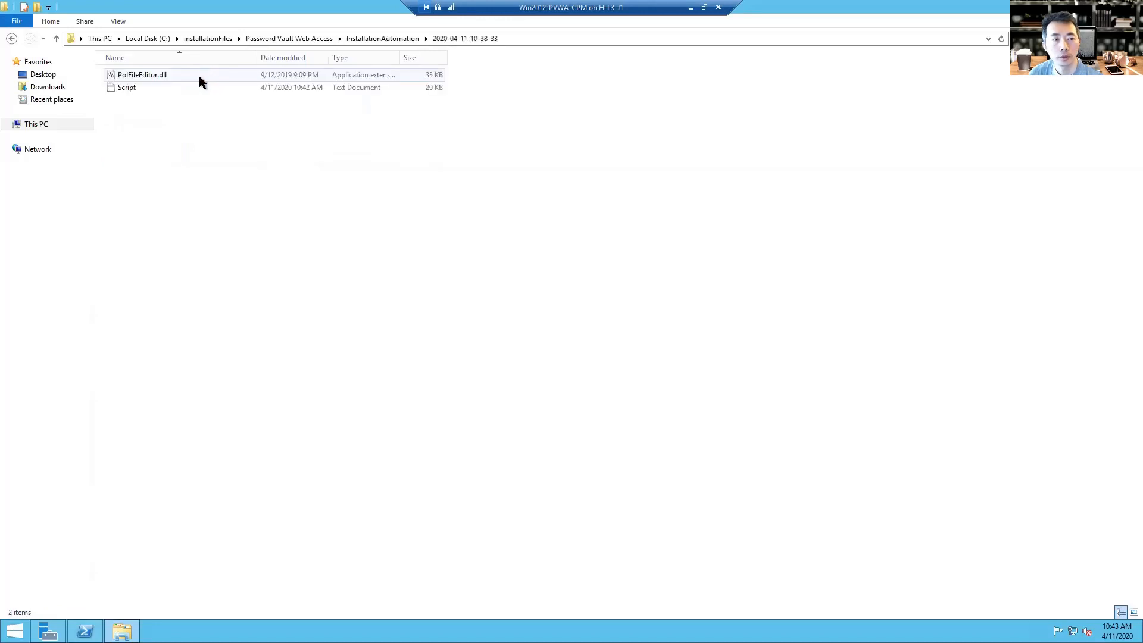
double_click(179, 87)
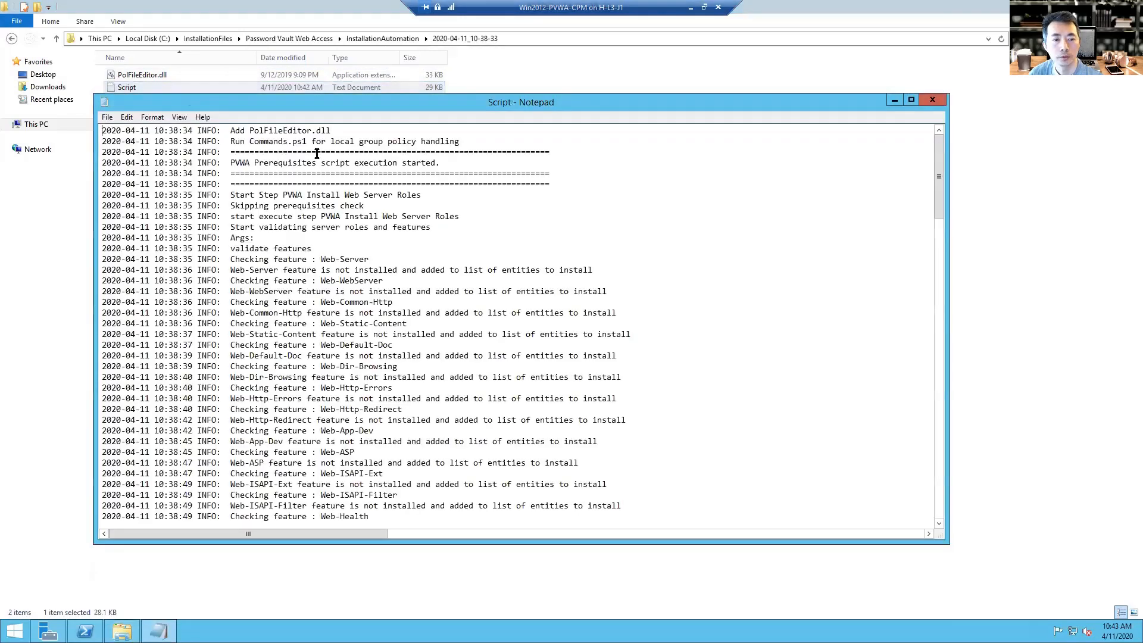
scroll(378, 224, "down", 10)
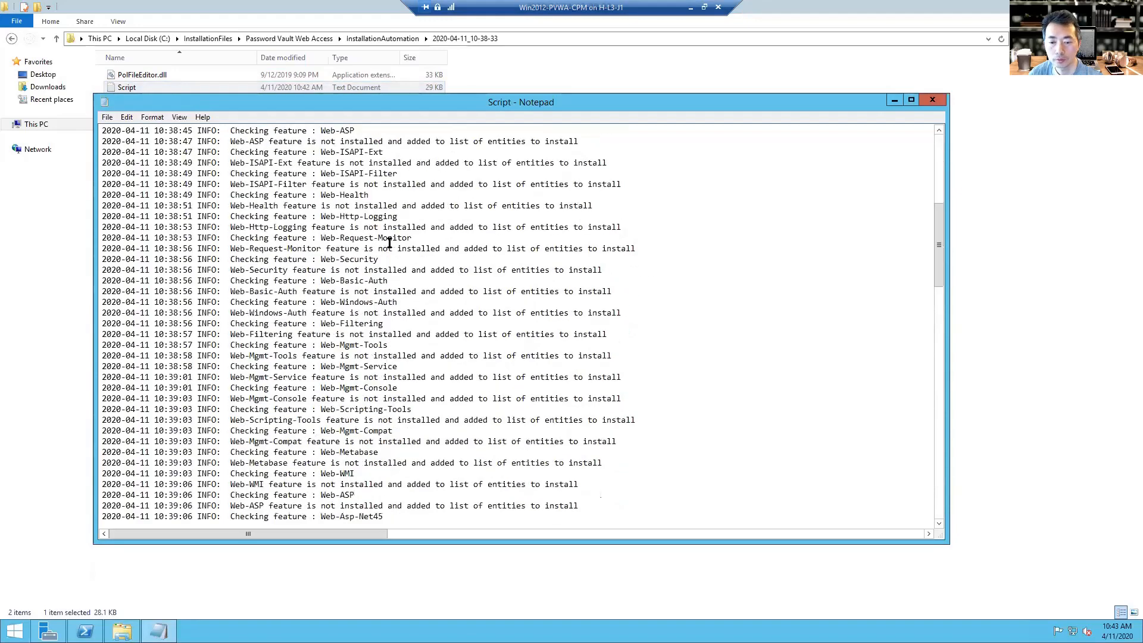
scroll(389, 243, "down", 20)
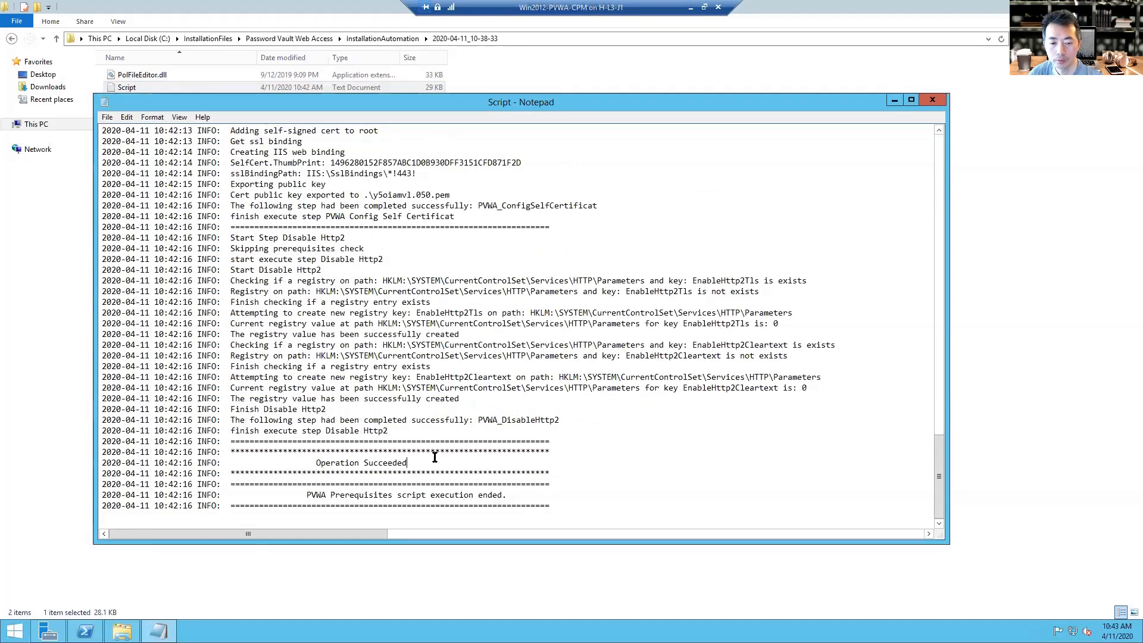
left_click_drag(451, 462, 311, 463)
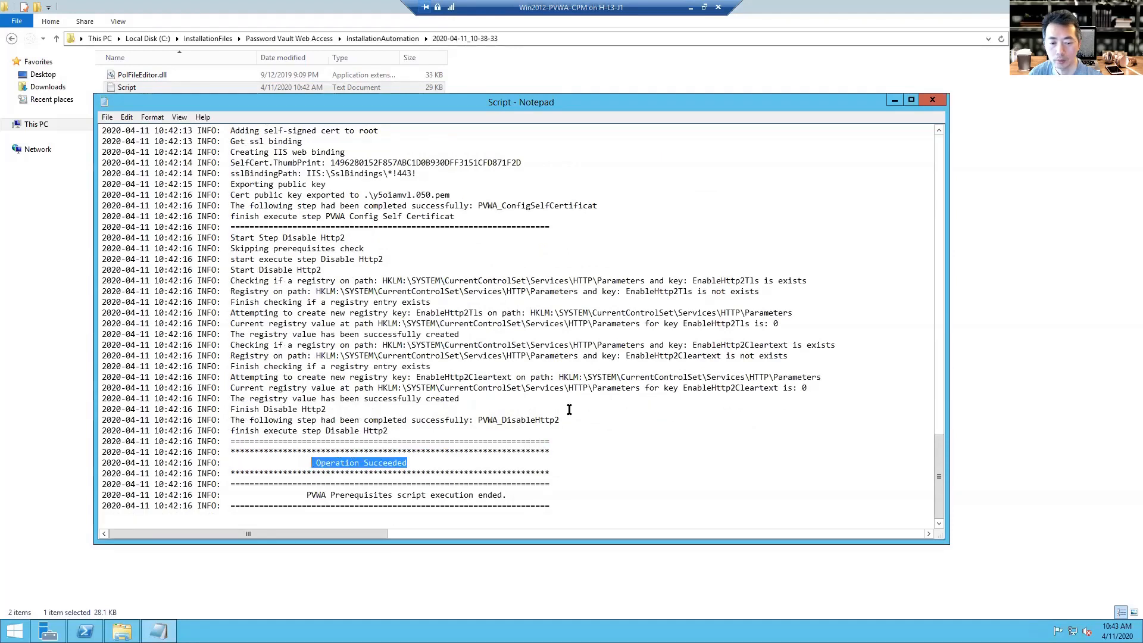
left_click(930, 100)
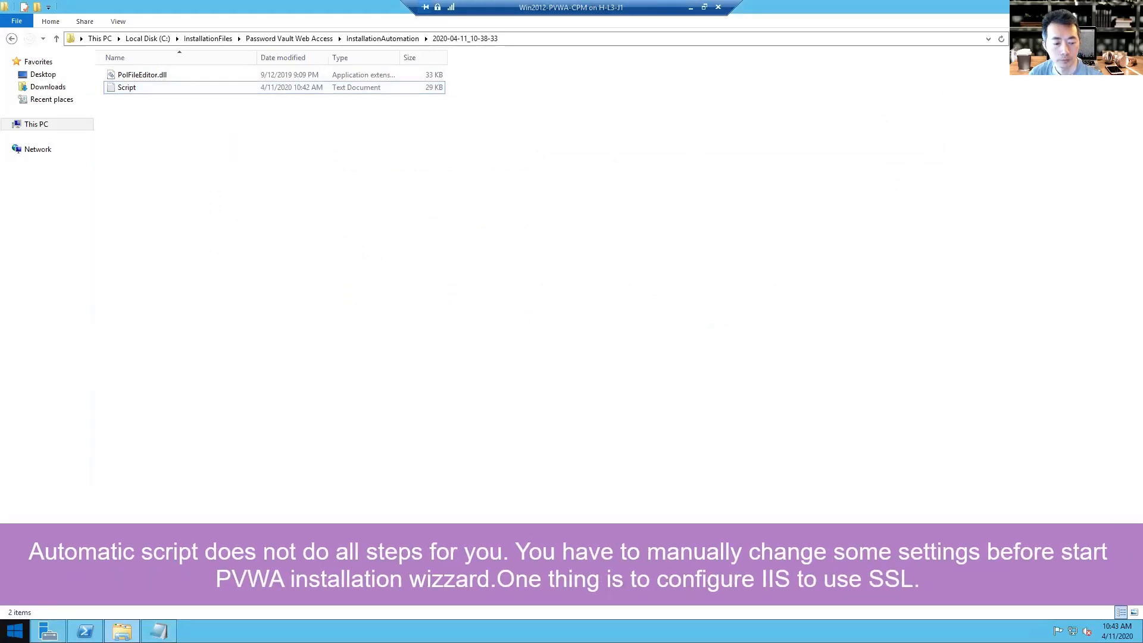
key("super")
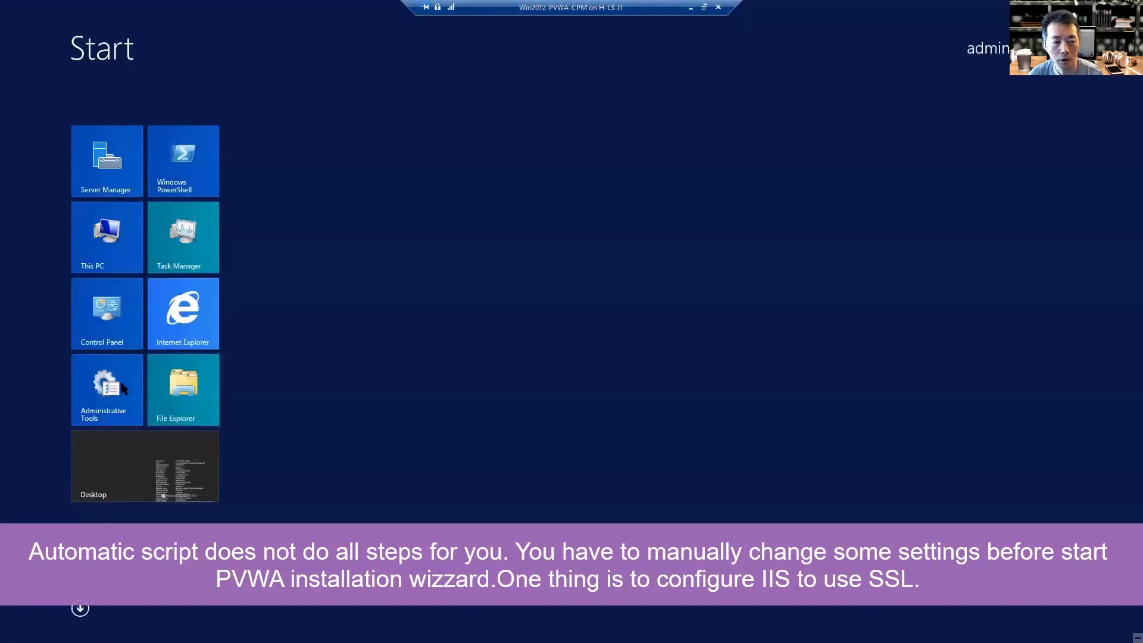
Launch IIS Manager, suppress the Web Platform prompt, and select Default Web Site.
left_click(121, 389)
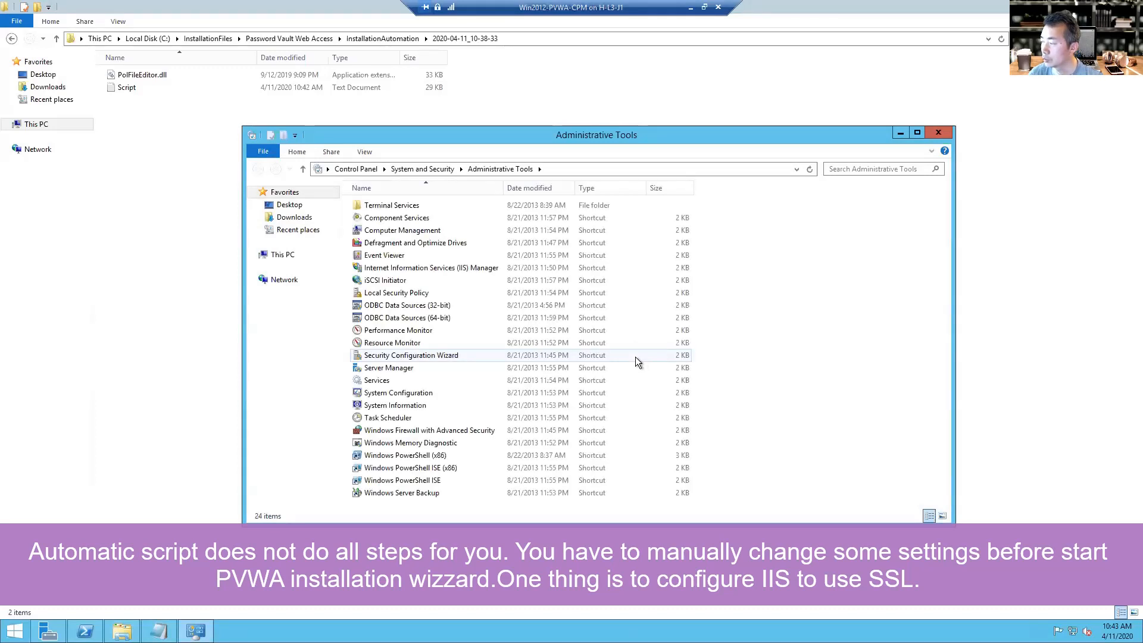
double_click(616, 136)
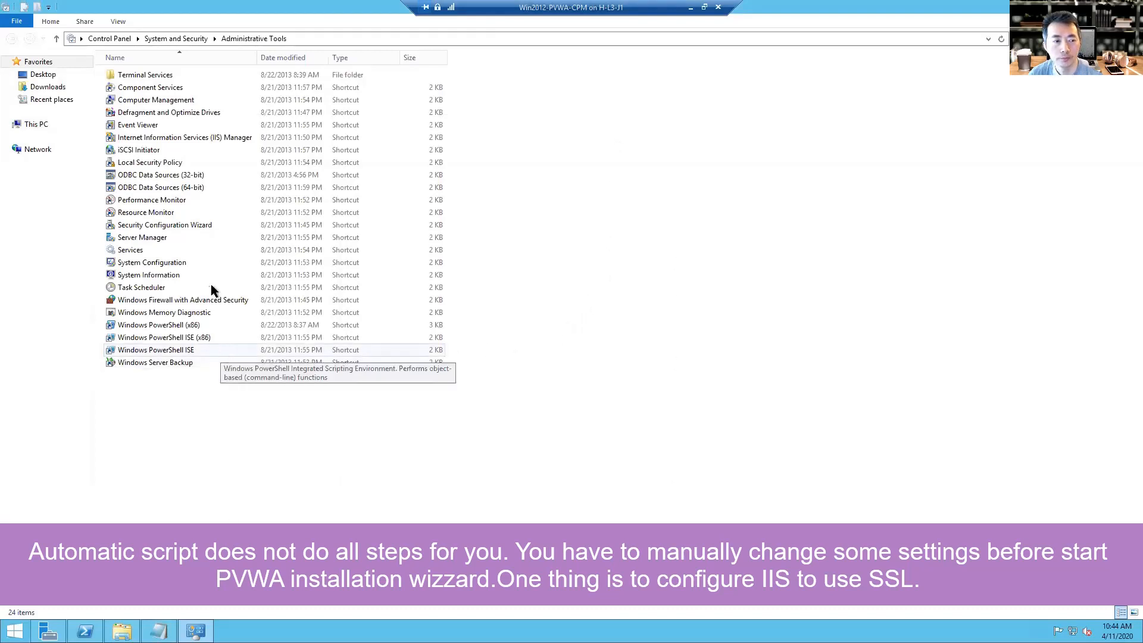
double_click(191, 138)
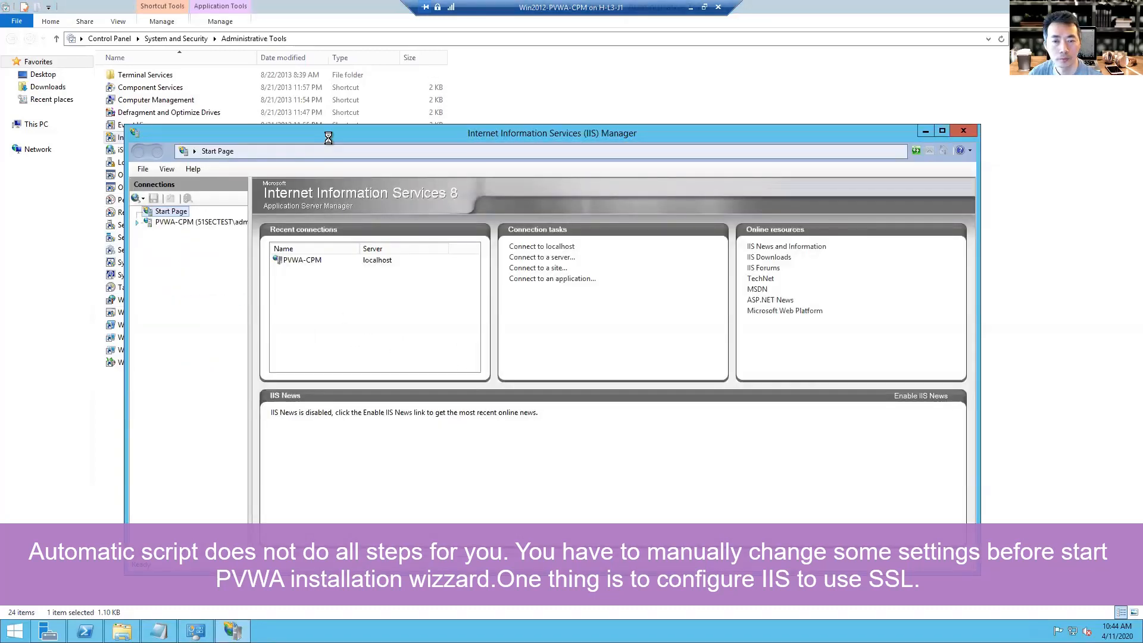
left_click(179, 222)
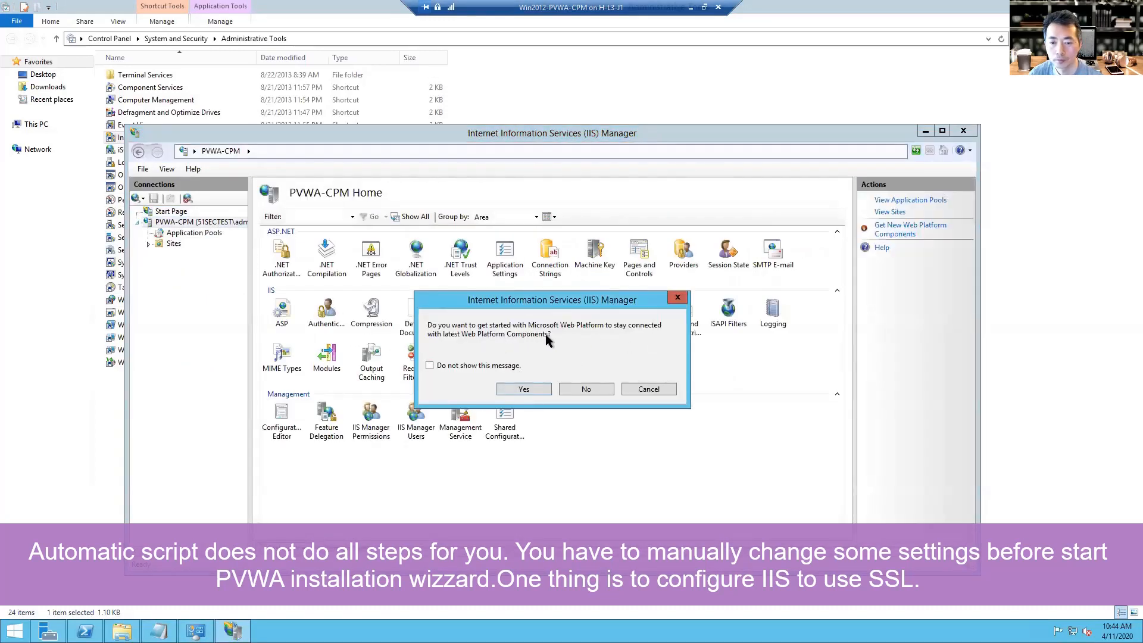
left_click(520, 370)
left_click(577, 384)
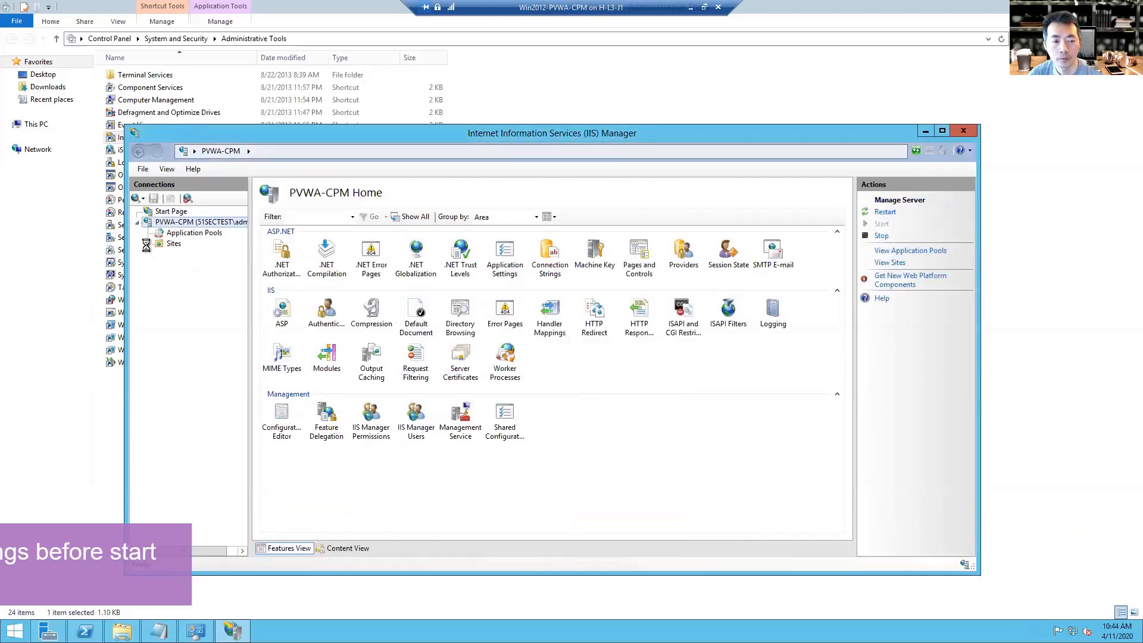
left_click(148, 244)
left_click(159, 254)
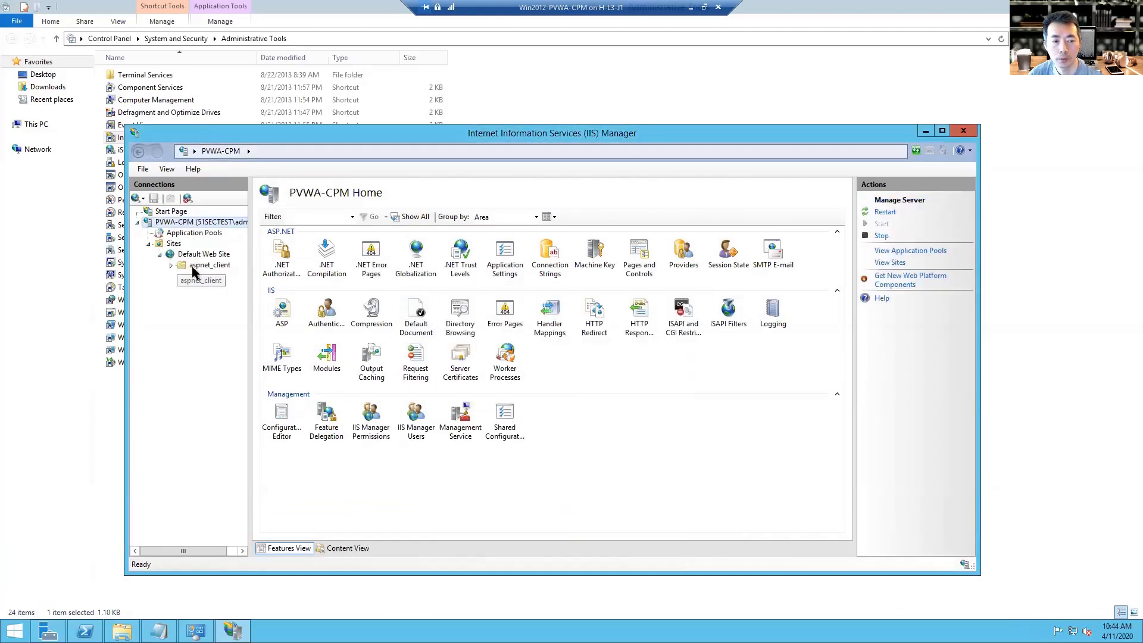
left_click(217, 257)
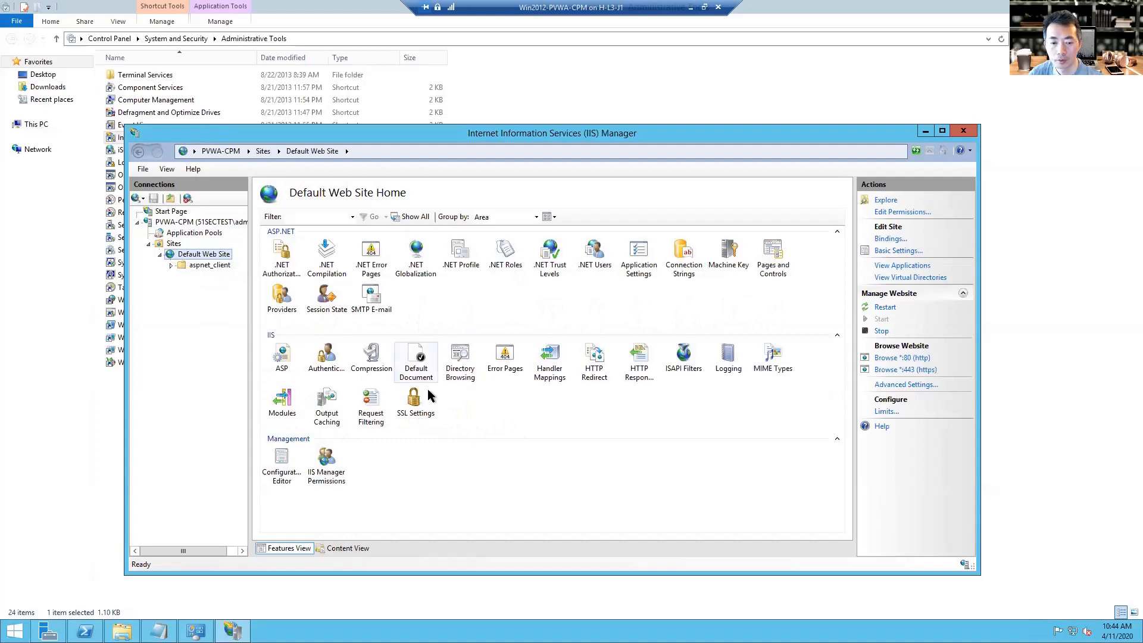
Tick Require SSL in Default Web Site's SSL Settings and apply it.
left_click(415, 407)
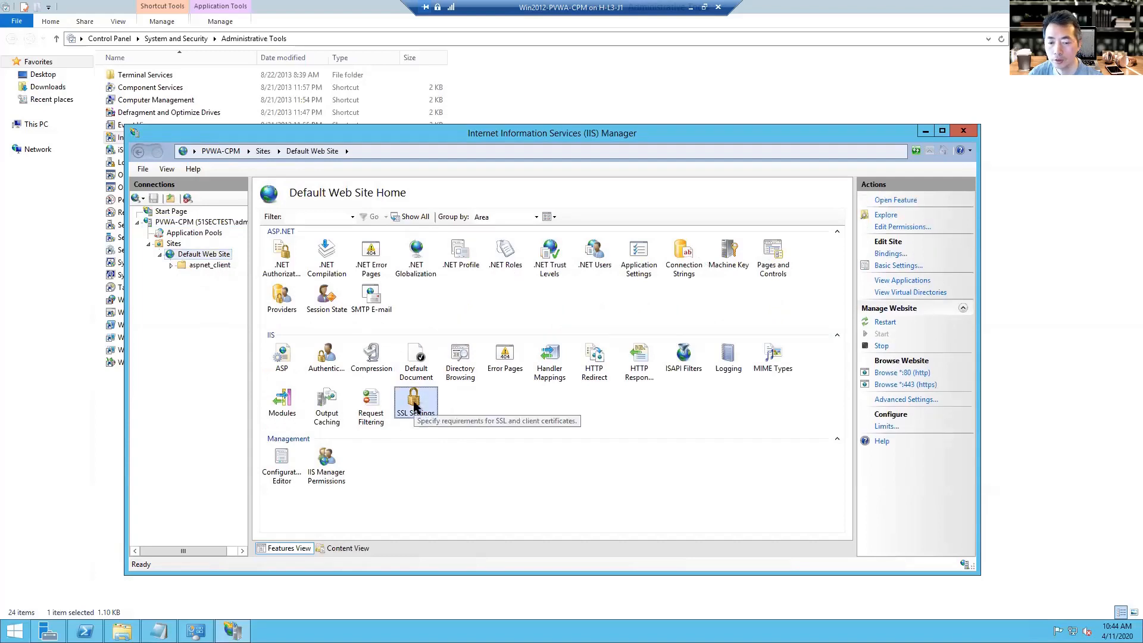
double_click(414, 407)
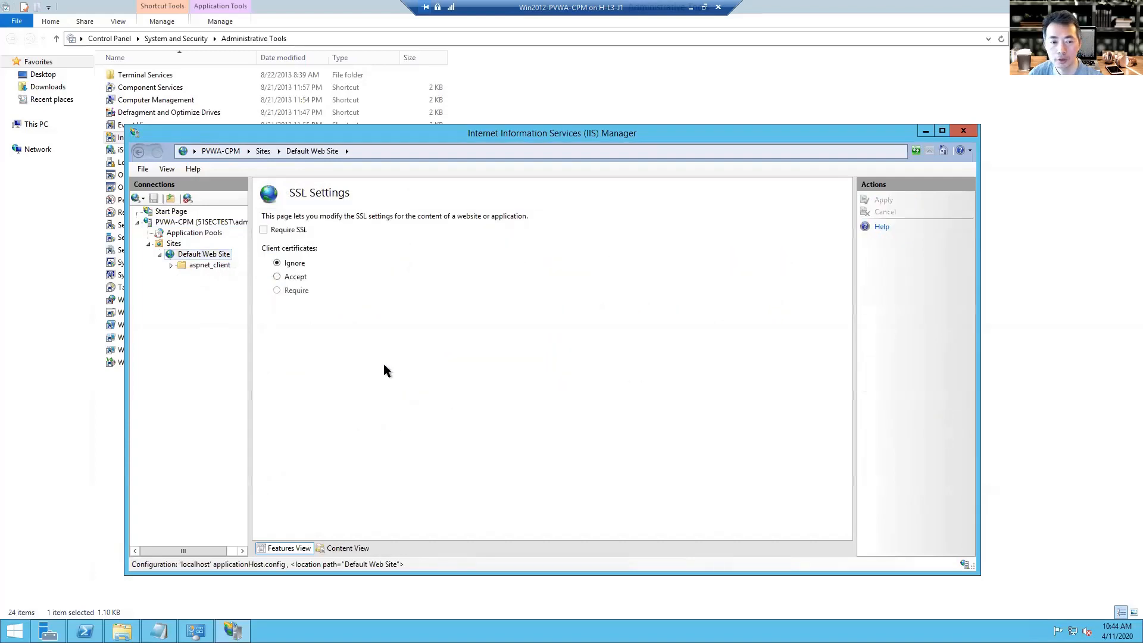
left_click(299, 235)
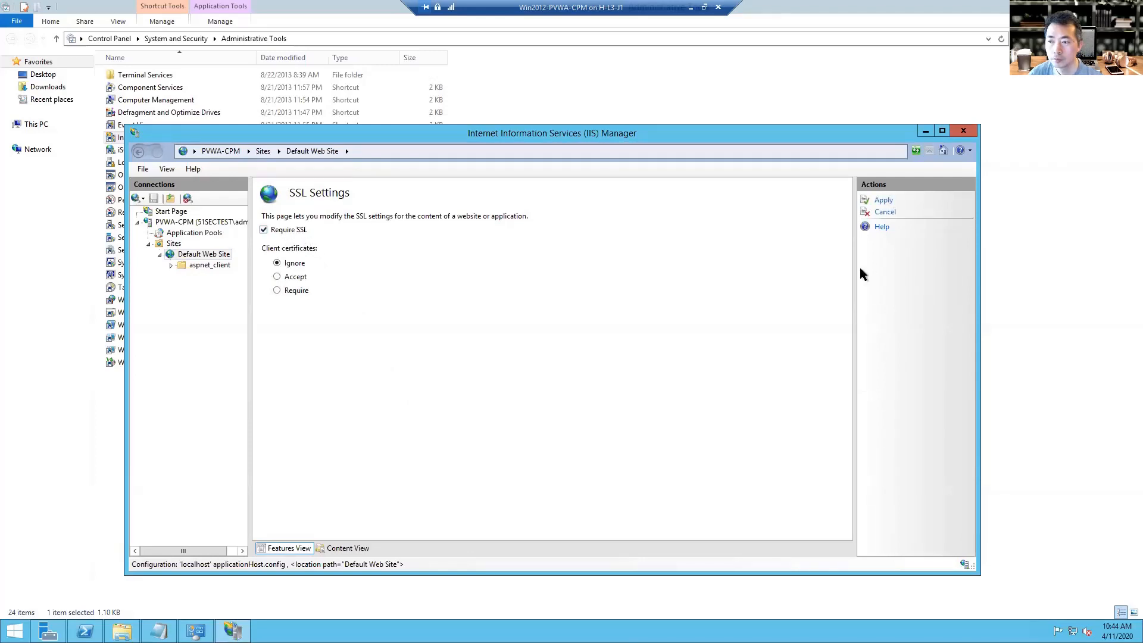
left_click(882, 201)
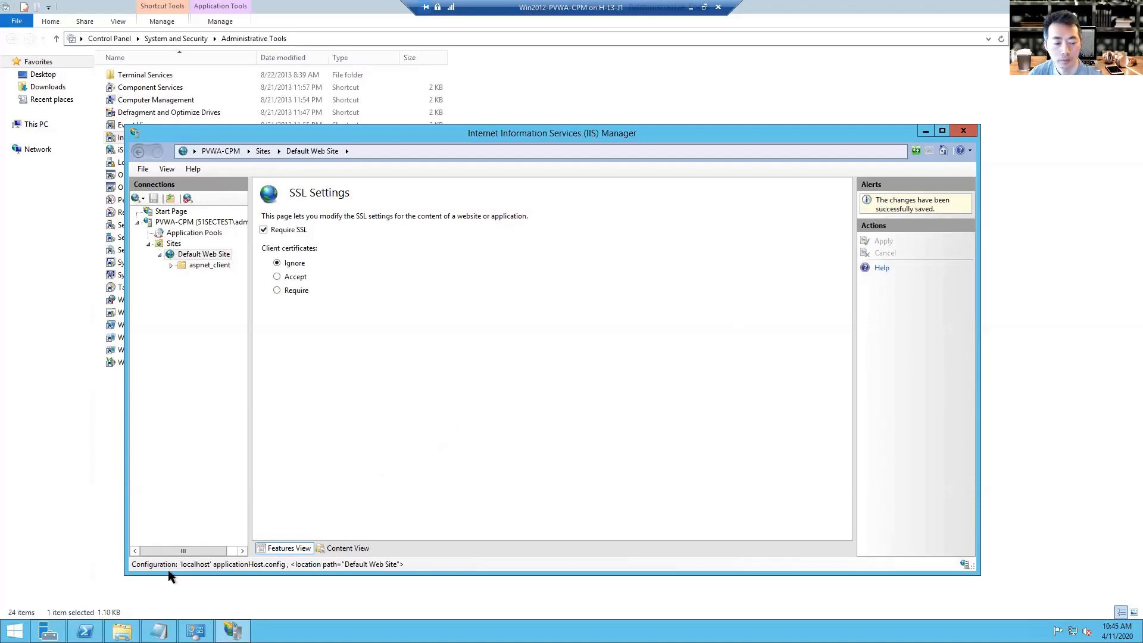
left_click(15, 631)
left_click(189, 329)
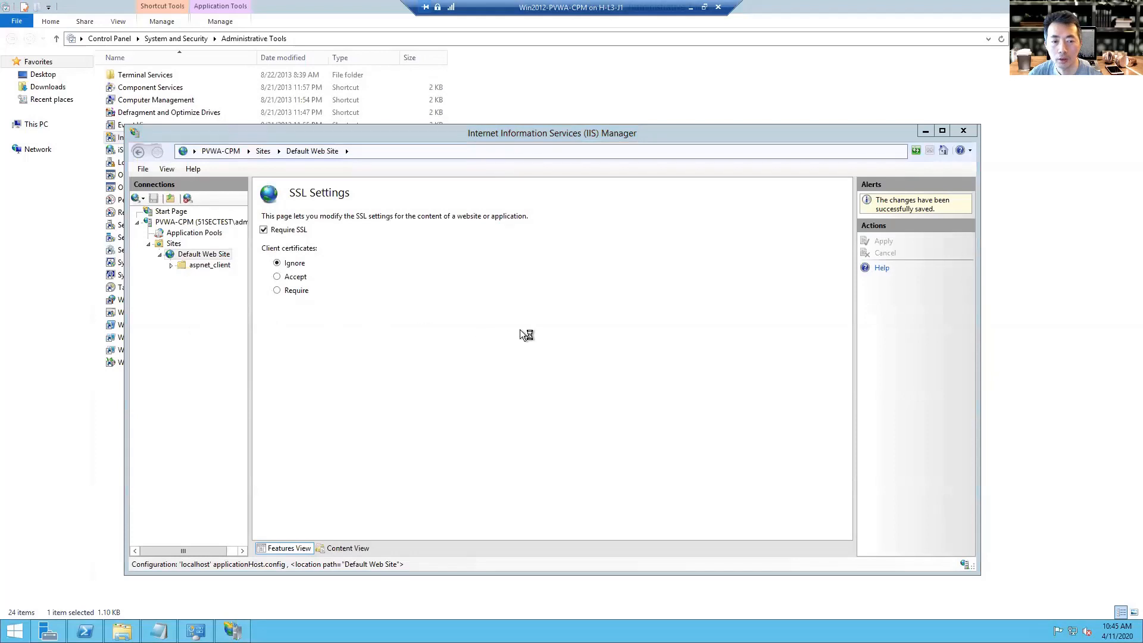
left_click_drag(349, 26, 487, 118)
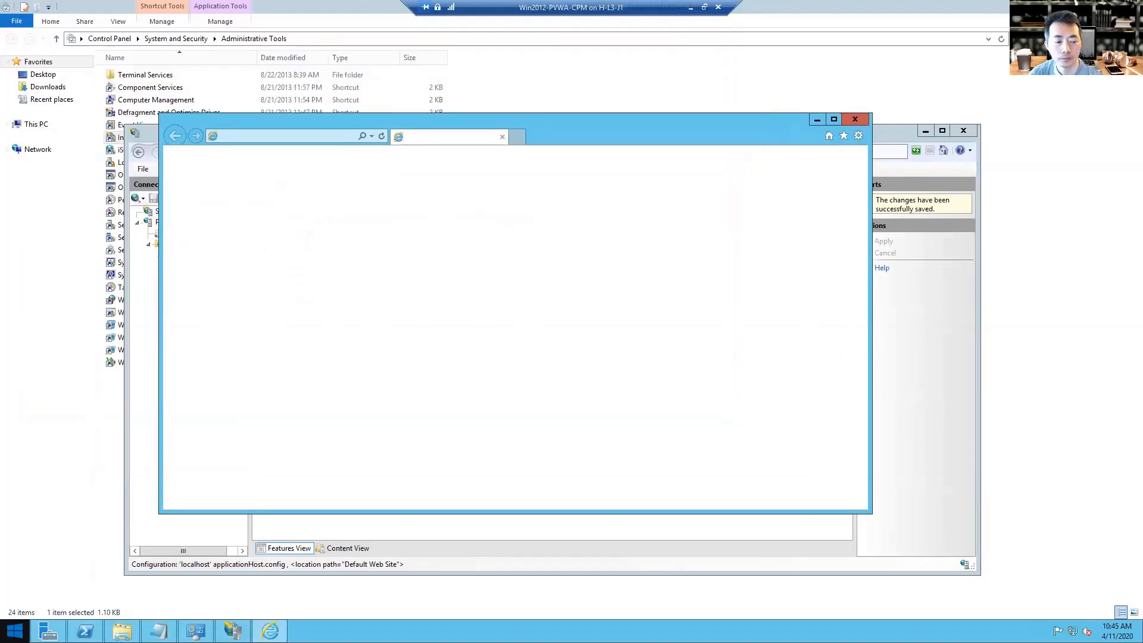
right_click(15, 631)
left_click(35, 442)
left_click(319, 137)
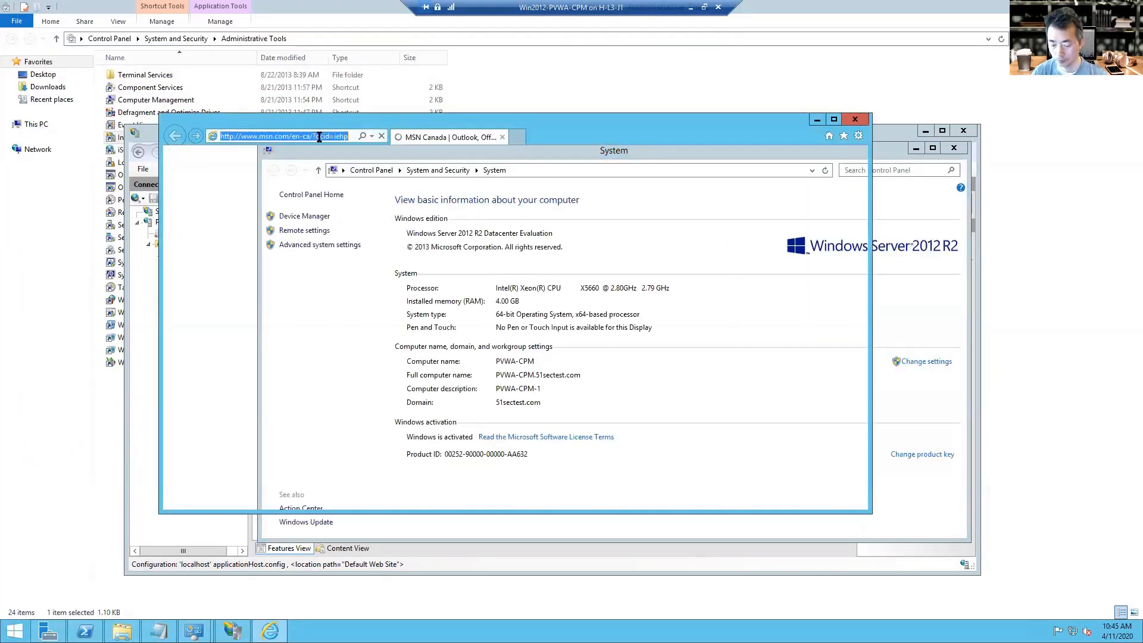
type("https://")
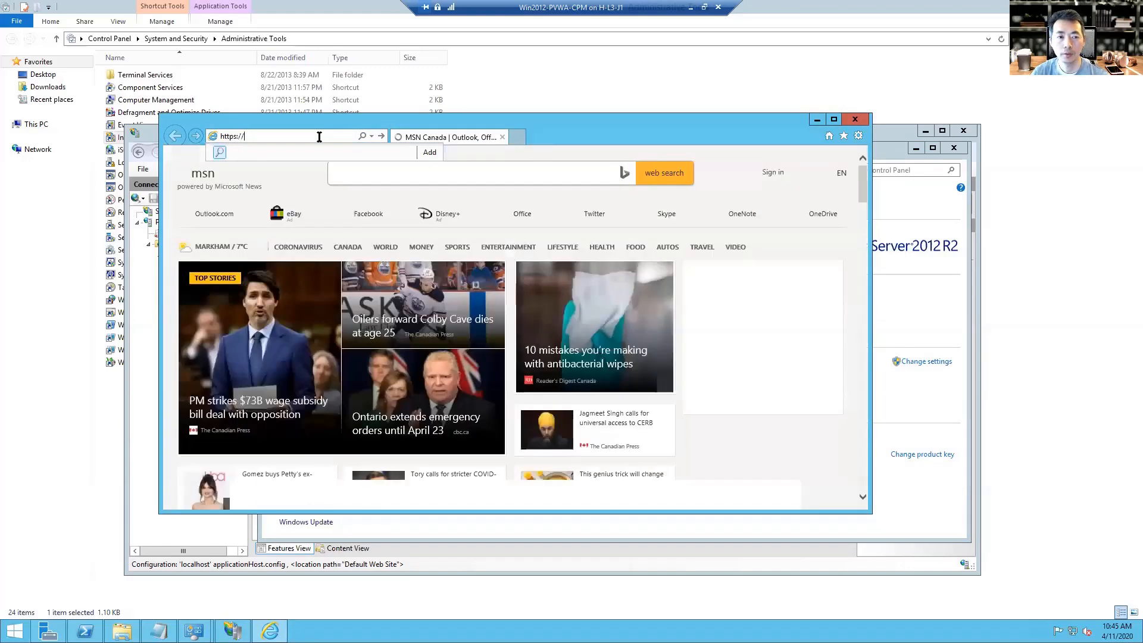
type("pvwa-cpm.")
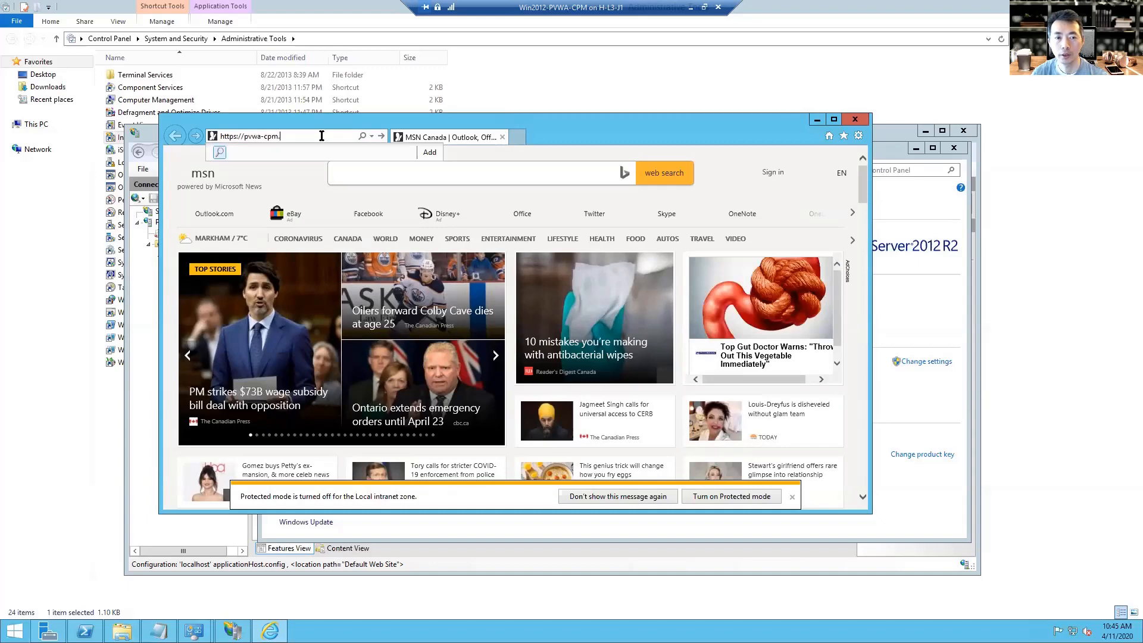
type("51sectest.com")
key("Return")
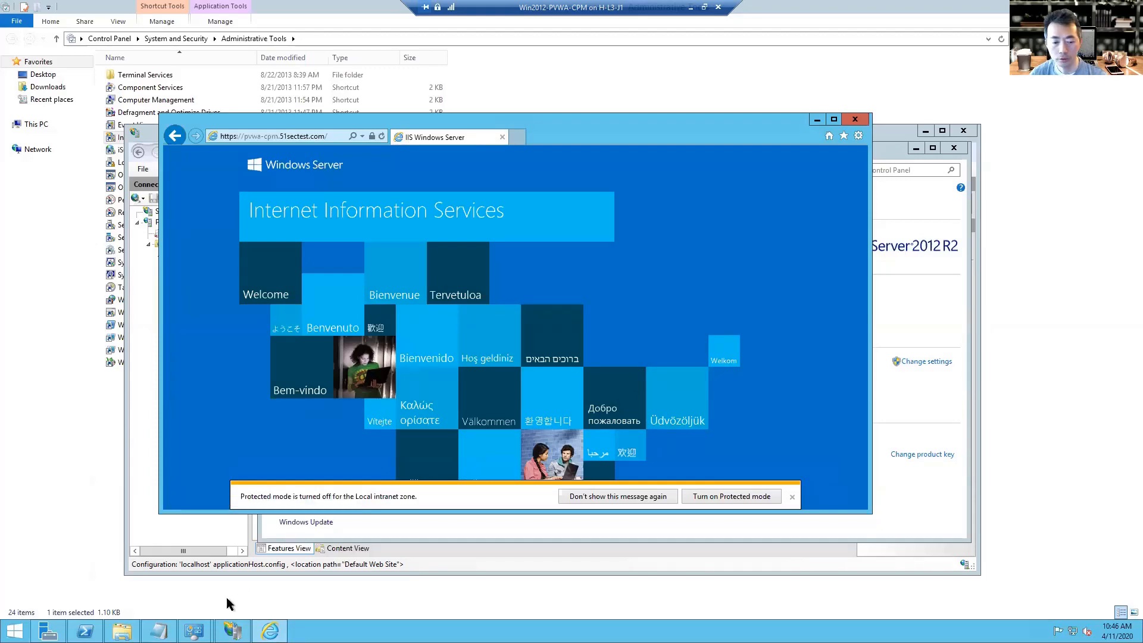
In PowerShell, run cd .. and ls to list InstallationAutomation.
left_click(85, 631)
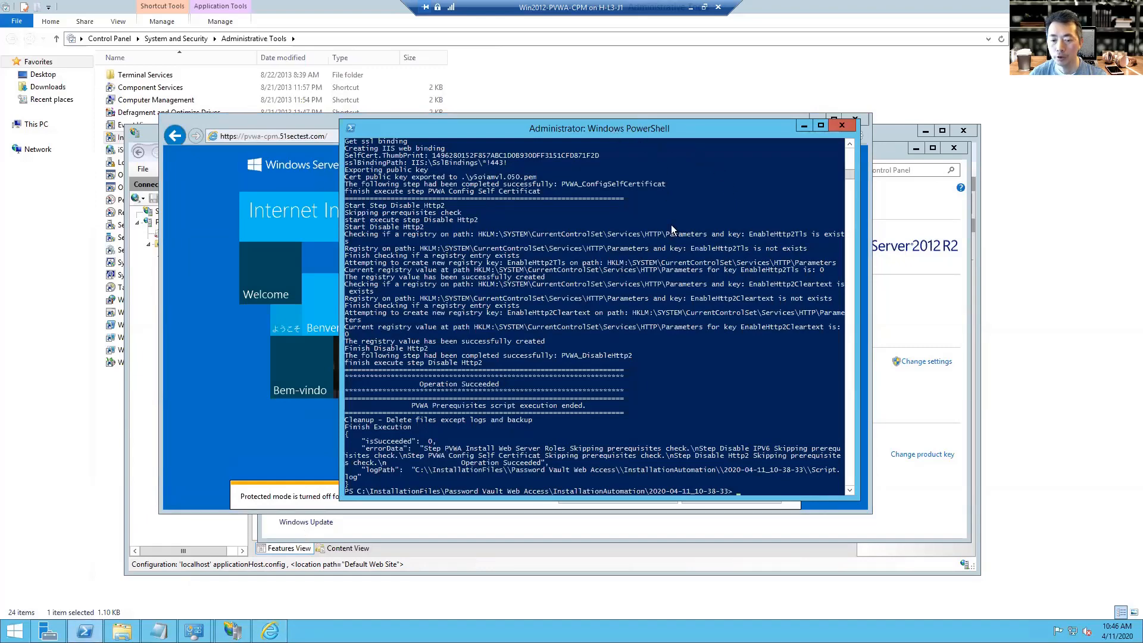
type("cd ..")
key("Return")
type("ls")
key("Return")
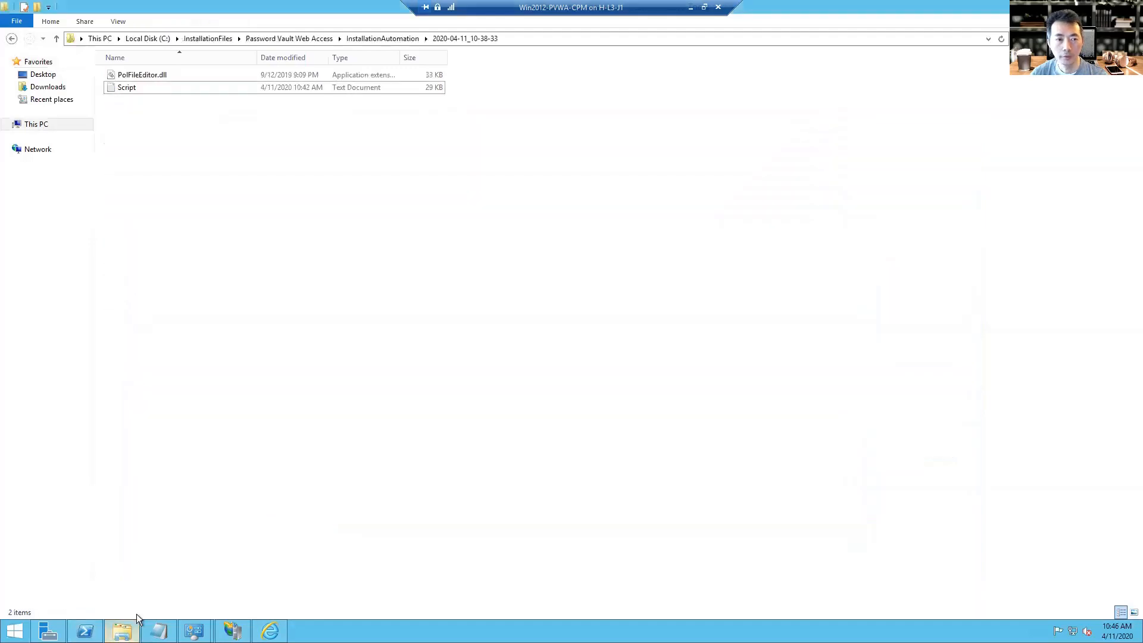
Run setup.exe from the Password Vault Web Access folder as administrator.
left_click(319, 38)
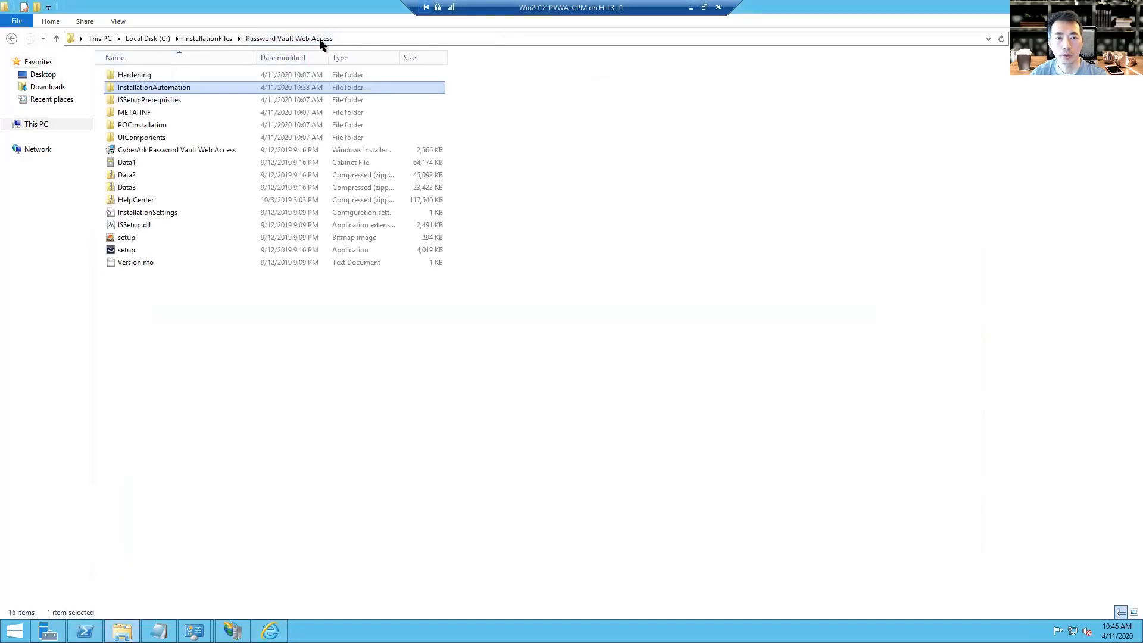
left_click(220, 255)
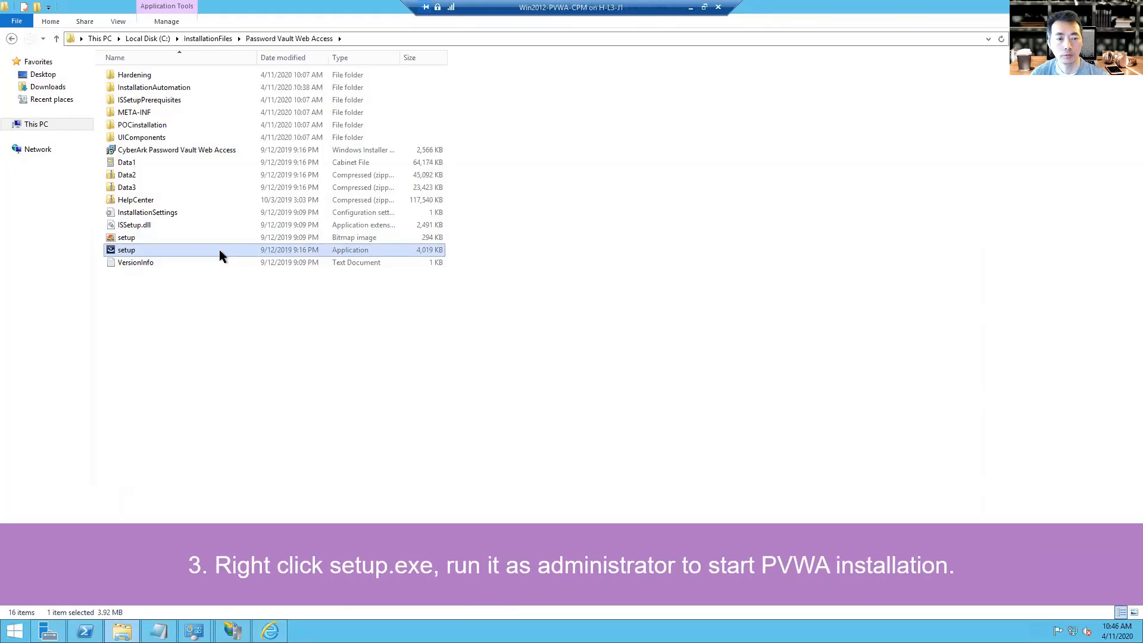
right_click(219, 255)
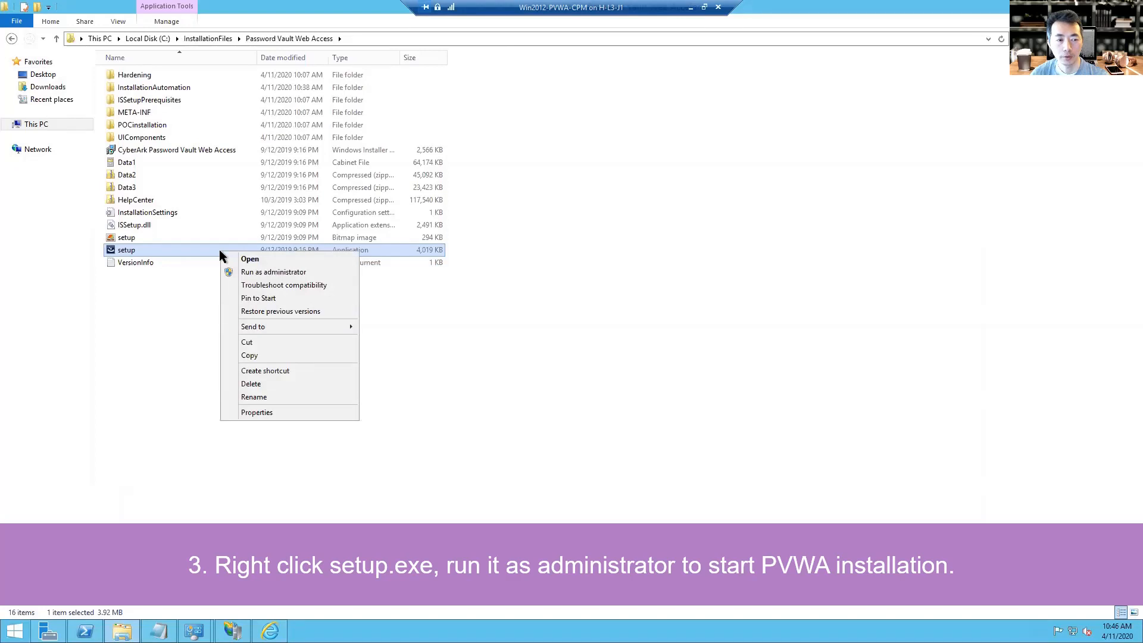
left_click(302, 272)
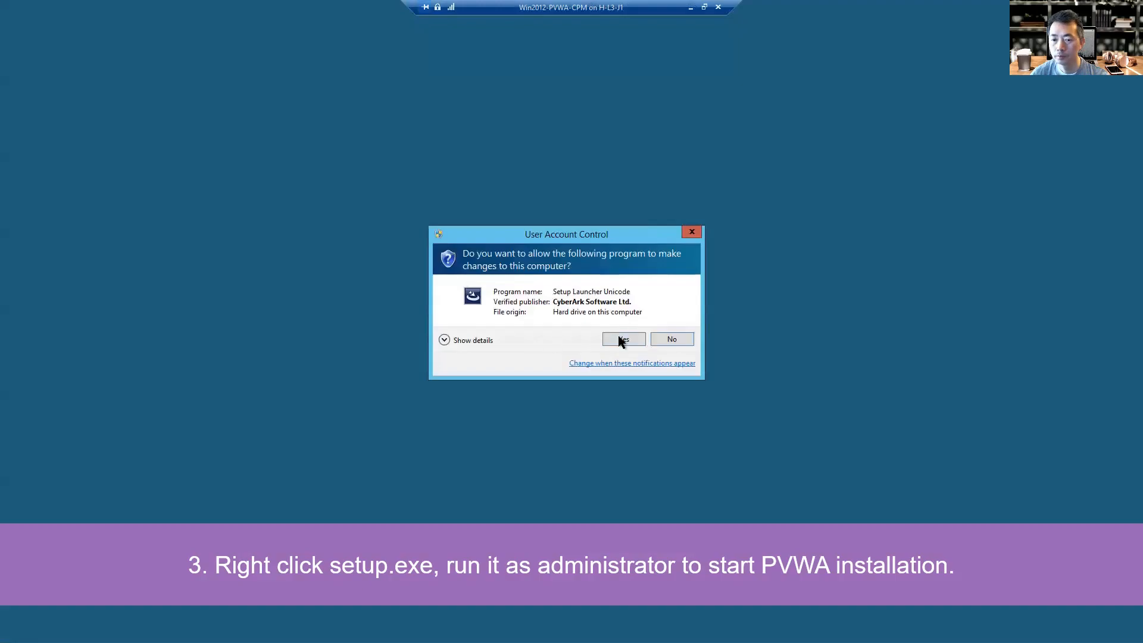
Approve elevation and install the .NET Framework 4.5.2 and Visual C++ prerequisites.
left_click(618, 335)
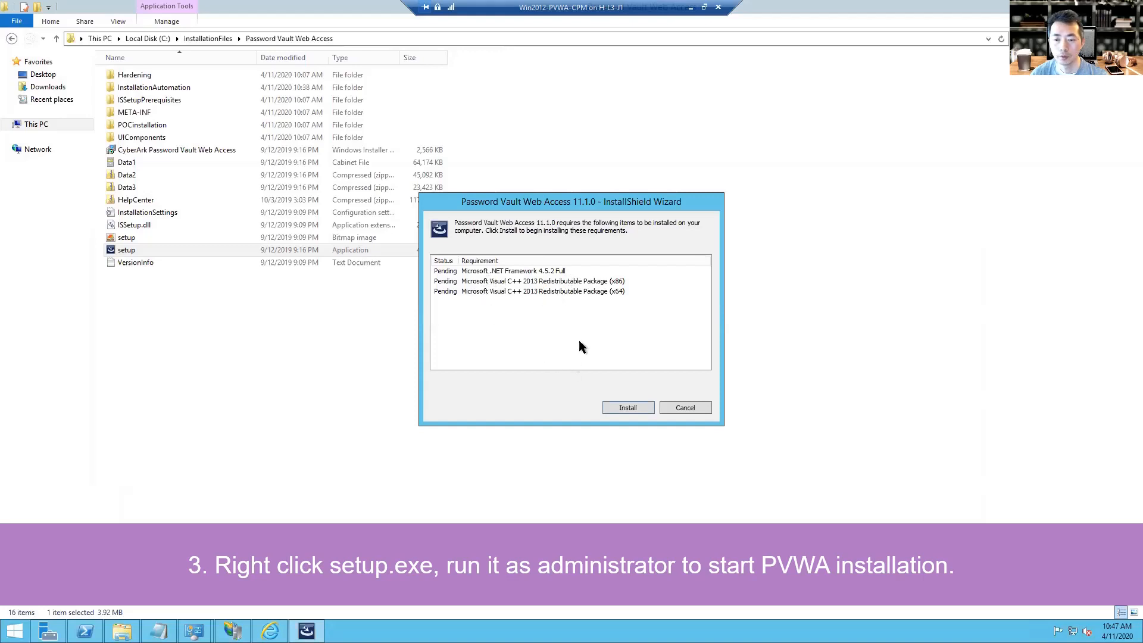
left_click(625, 407)
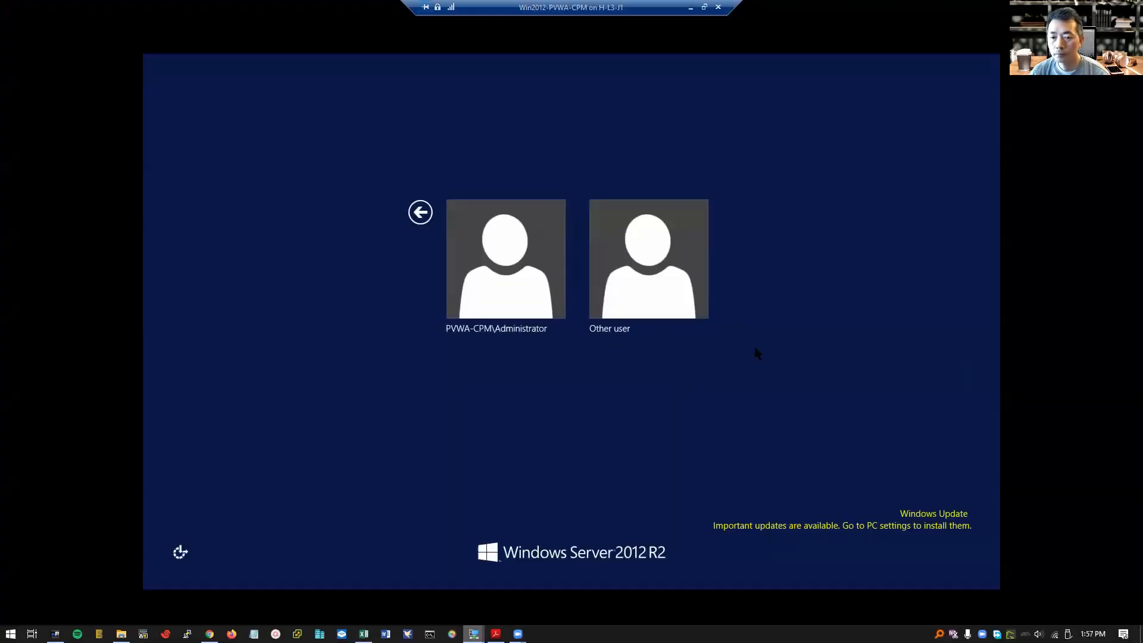
Sign in again as the administrator account using Other user.
left_click(646, 279)
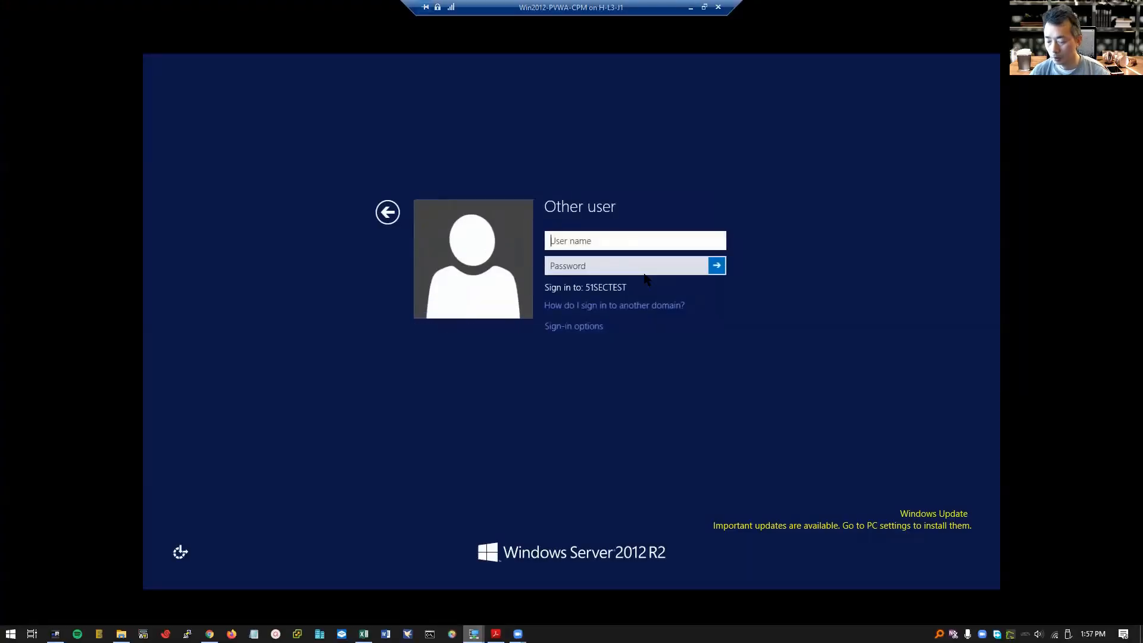
type("admin1")
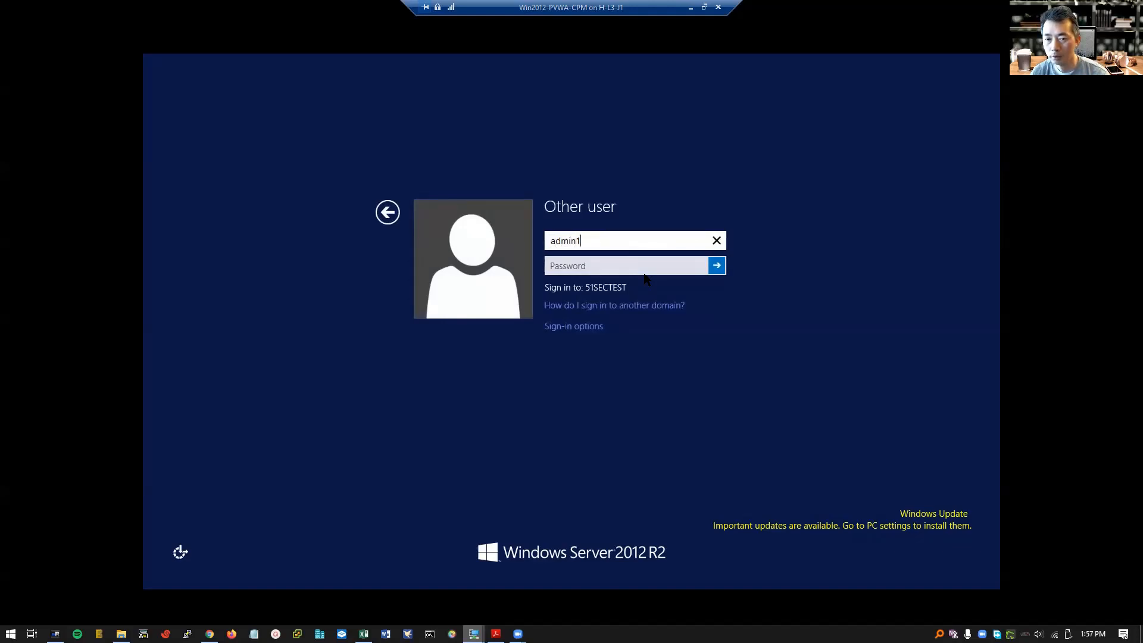
left_click(643, 266)
type("••••••••")
key("Return")
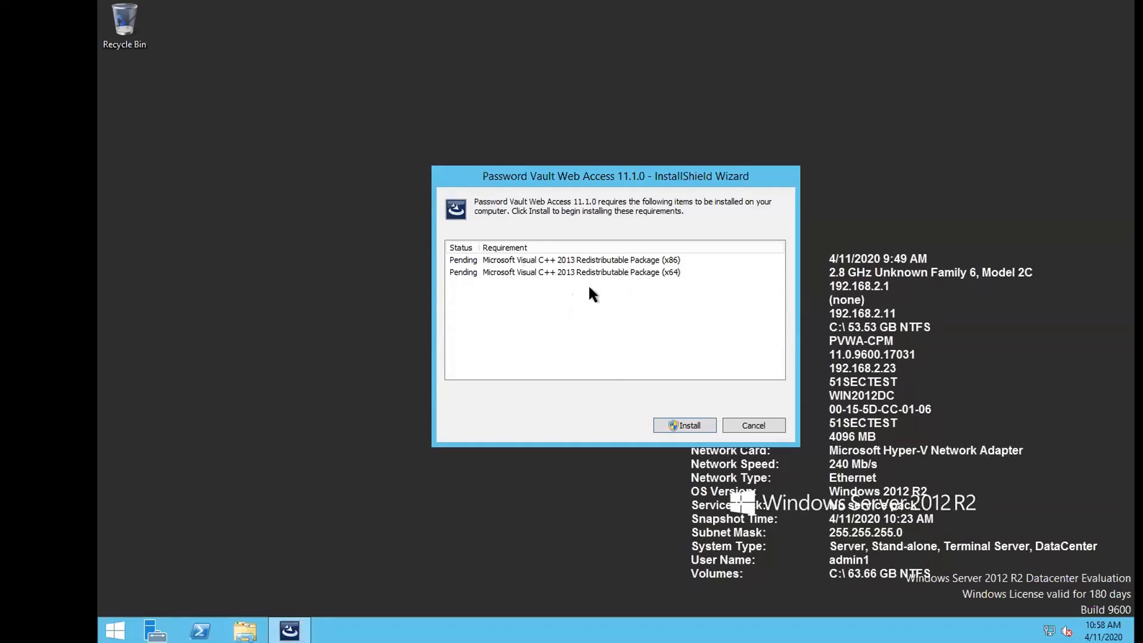
Install the pending Visual C++ 2013 package and accept the restart.
left_click(684, 426)
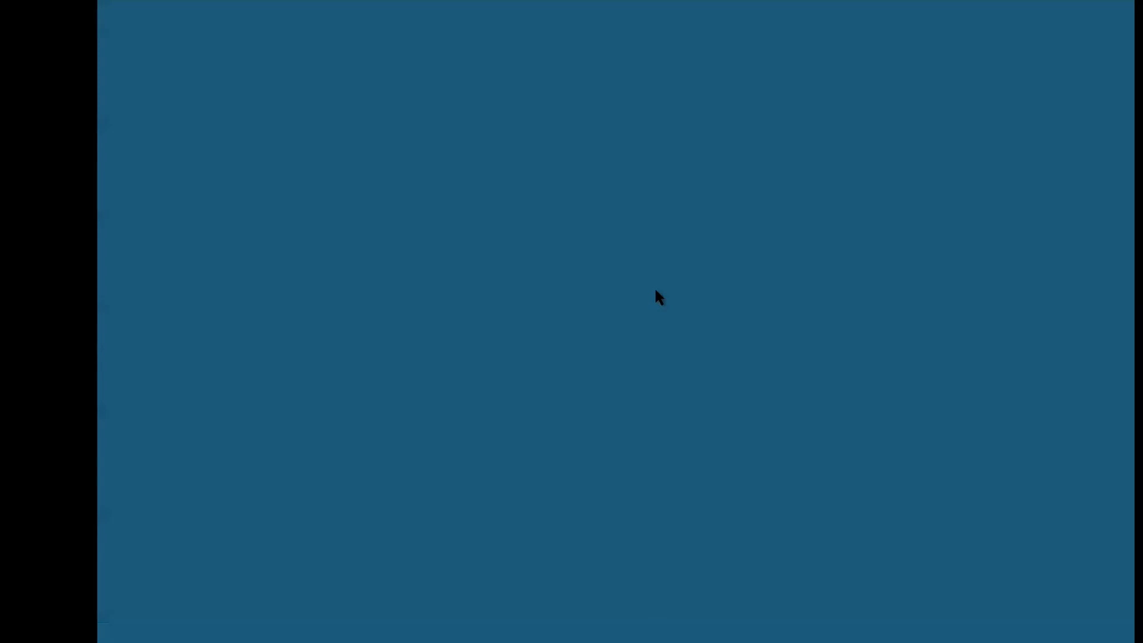
left_click(679, 340)
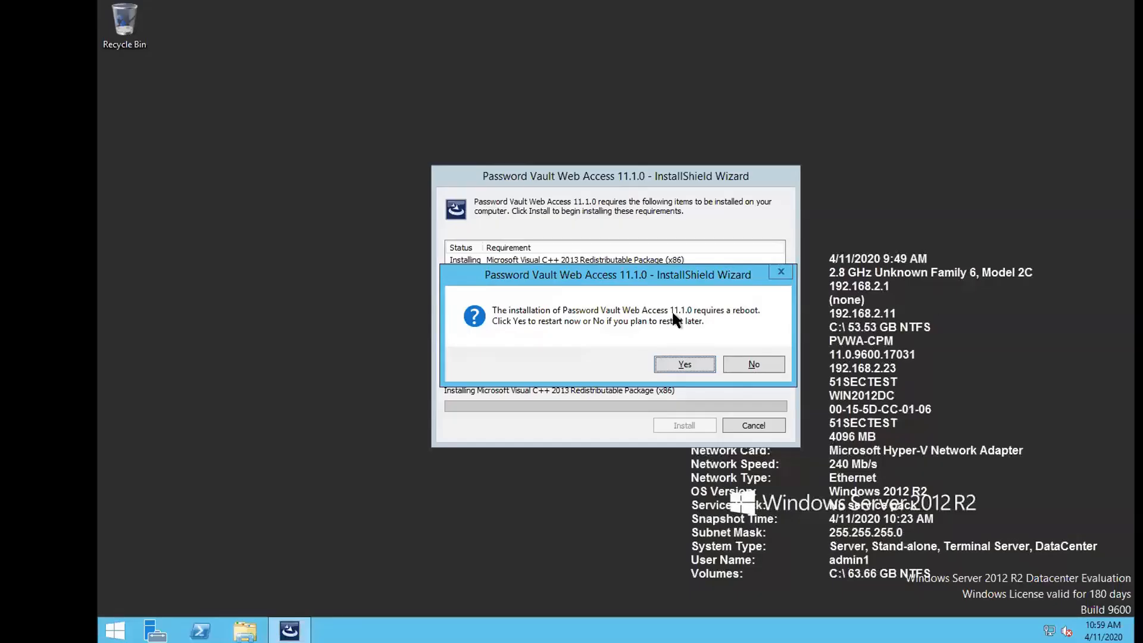
left_click(682, 366)
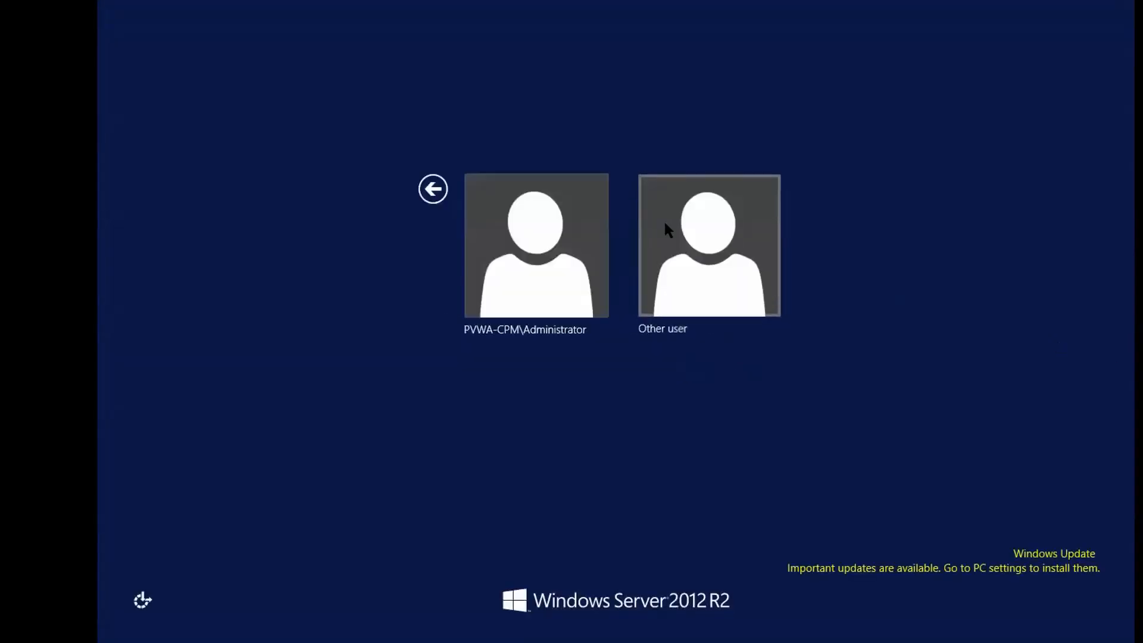
Sign back in with the administrator user name and password.
left_click(663, 224)
type("admin1")
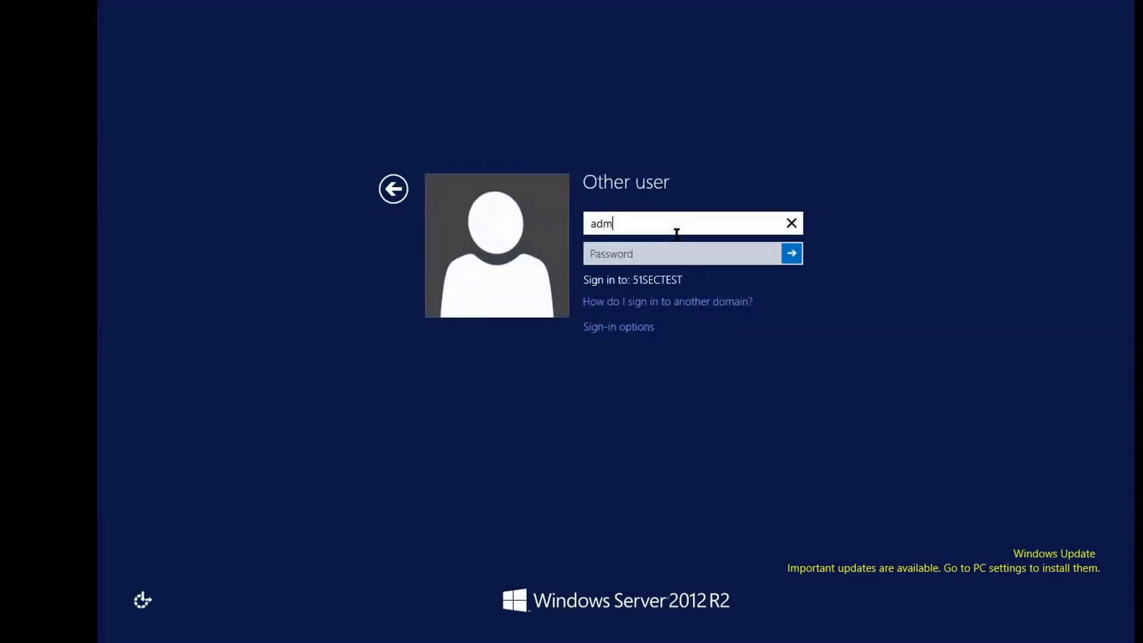
key("Tab")
type("••••••••")
left_click(790, 254)
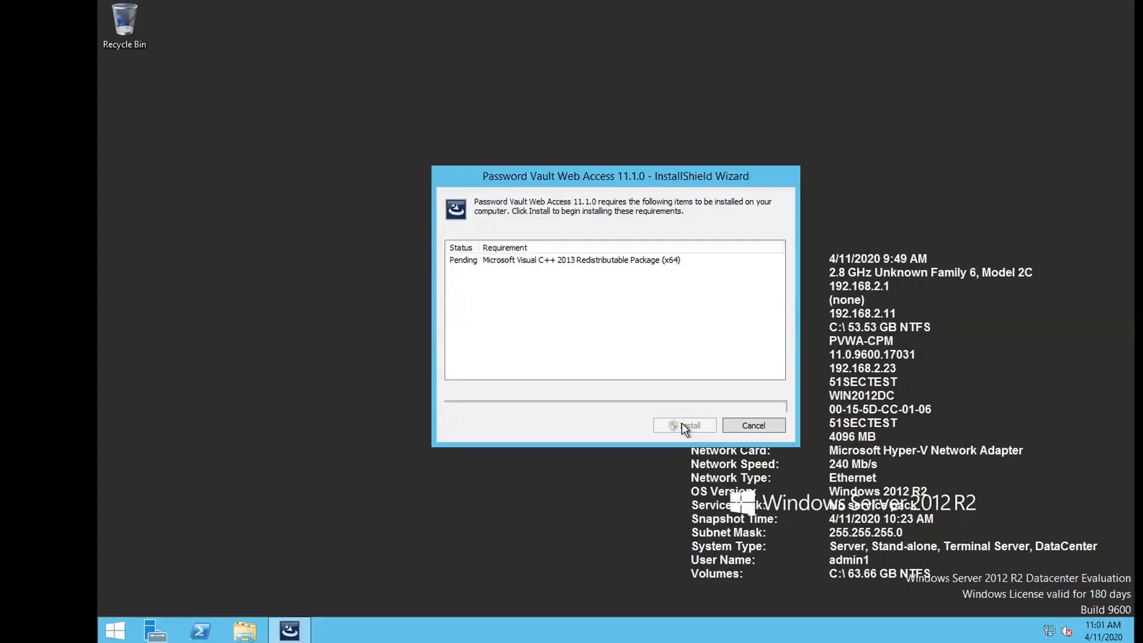
Install the remaining x64 Visual C++ package and widen the Application Pools Name column.
left_click(681, 424)
left_click(678, 343)
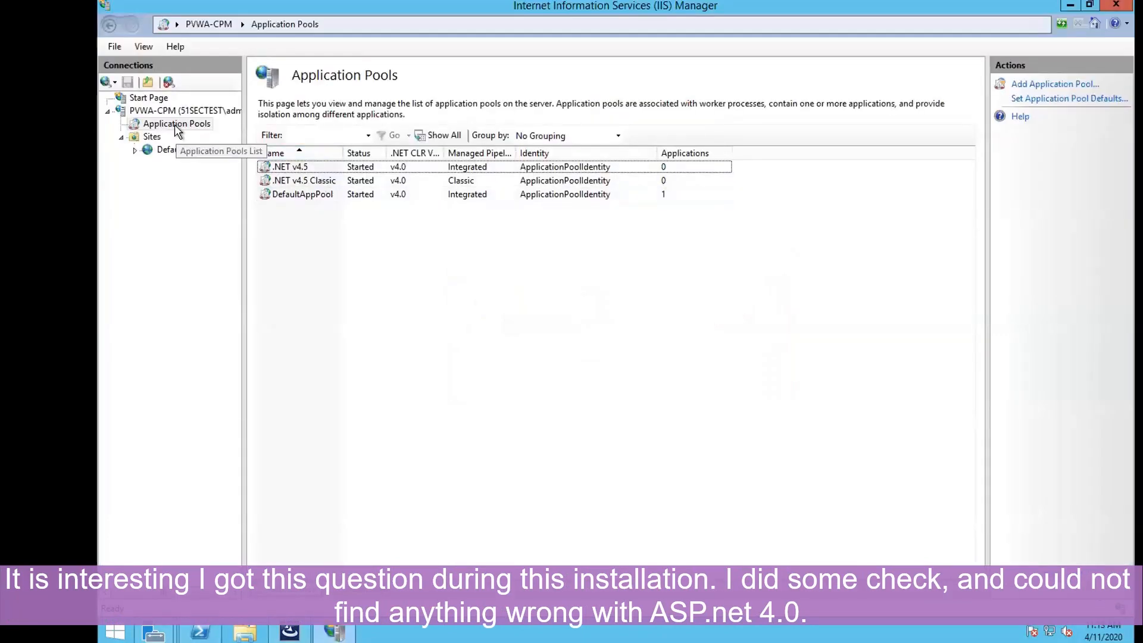
left_click(174, 124)
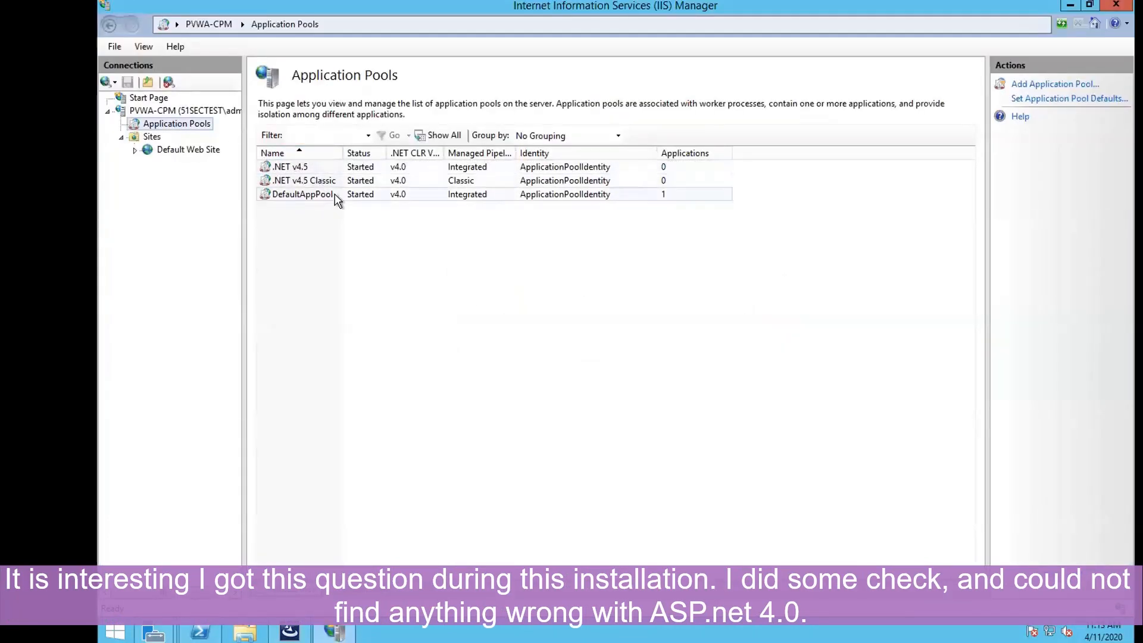
left_click_drag(344, 153, 407, 153)
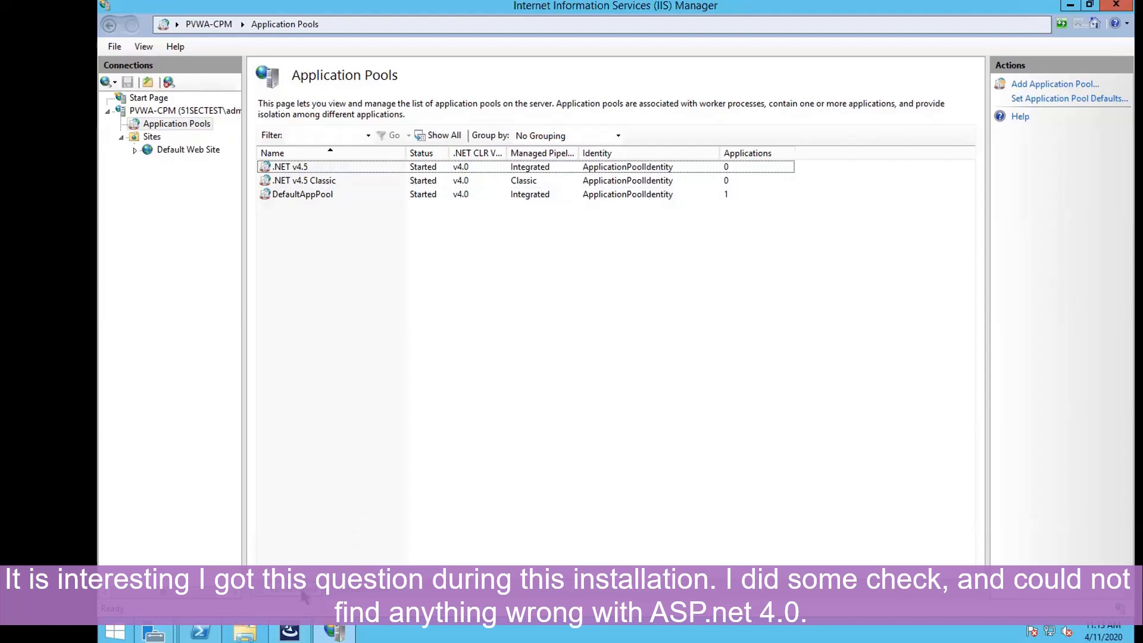
Return to the Add Roles and Features Wizard and decline stopping the install over ASP.NET 4.0.
left_click(166, 616)
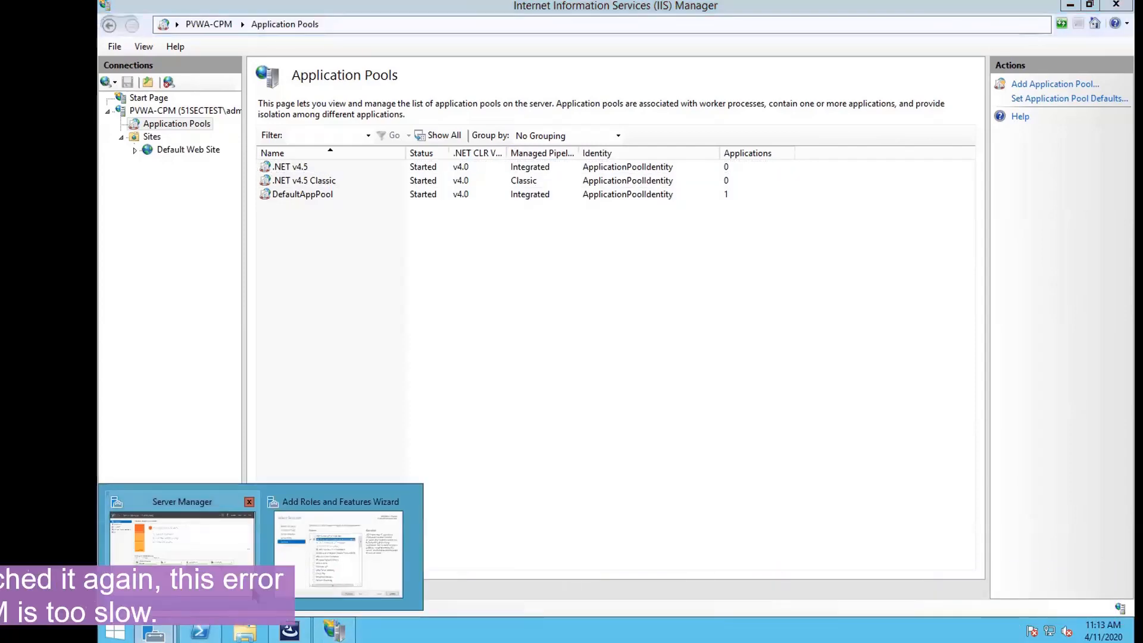
left_click(339, 554)
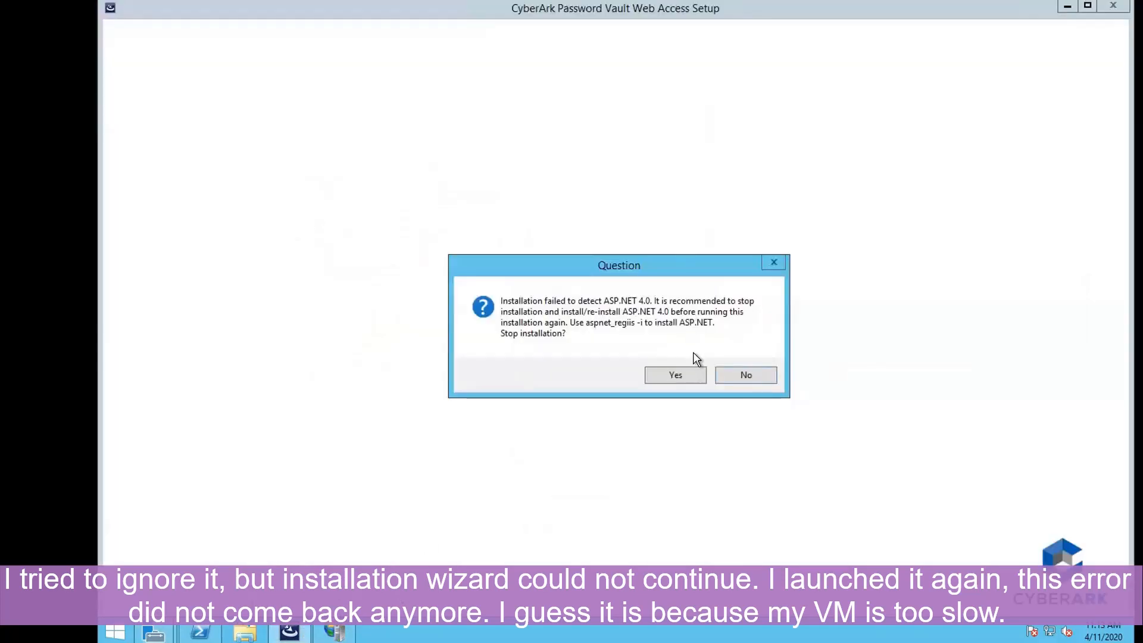
left_click(745, 375)
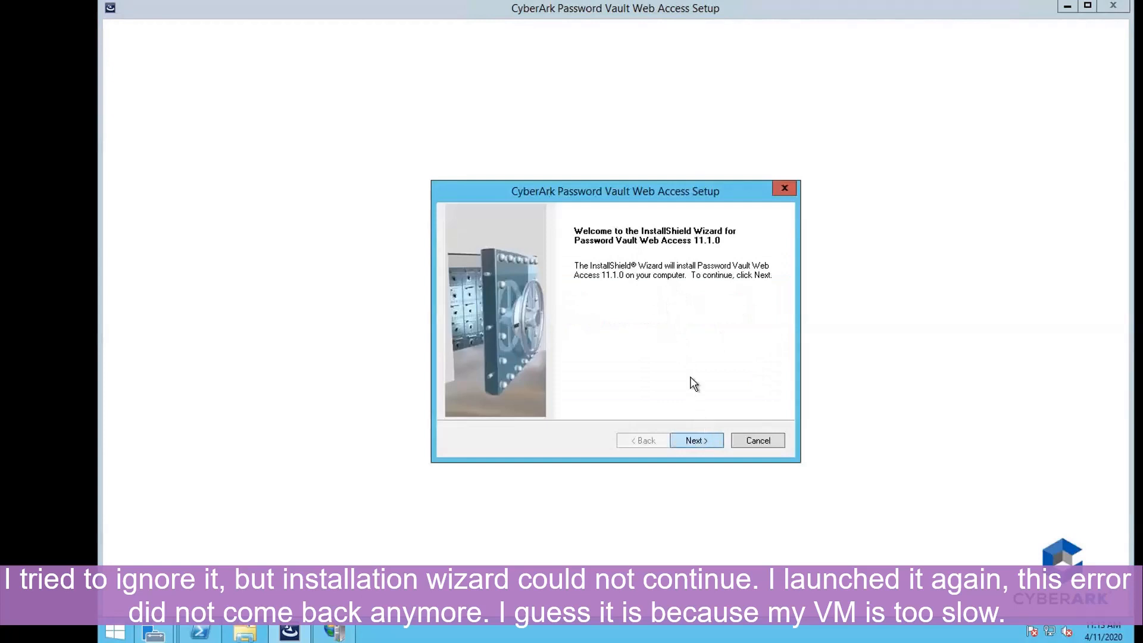
Enter company name ITSEC and keep the default destination folder.
left_click(700, 437)
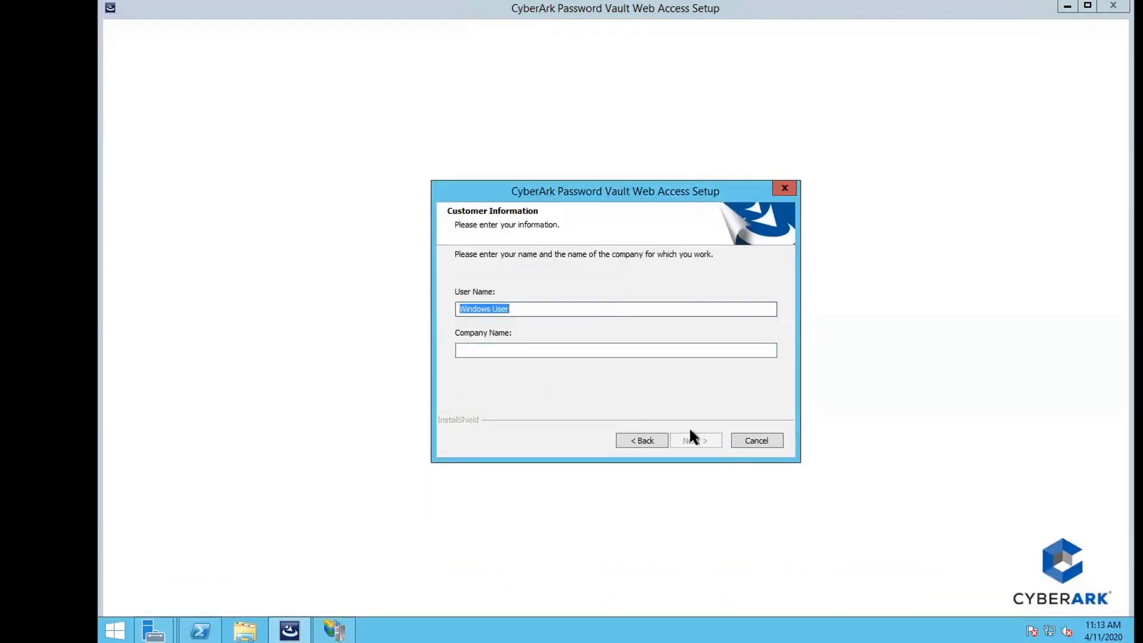
left_click(645, 352)
type("ITSEC")
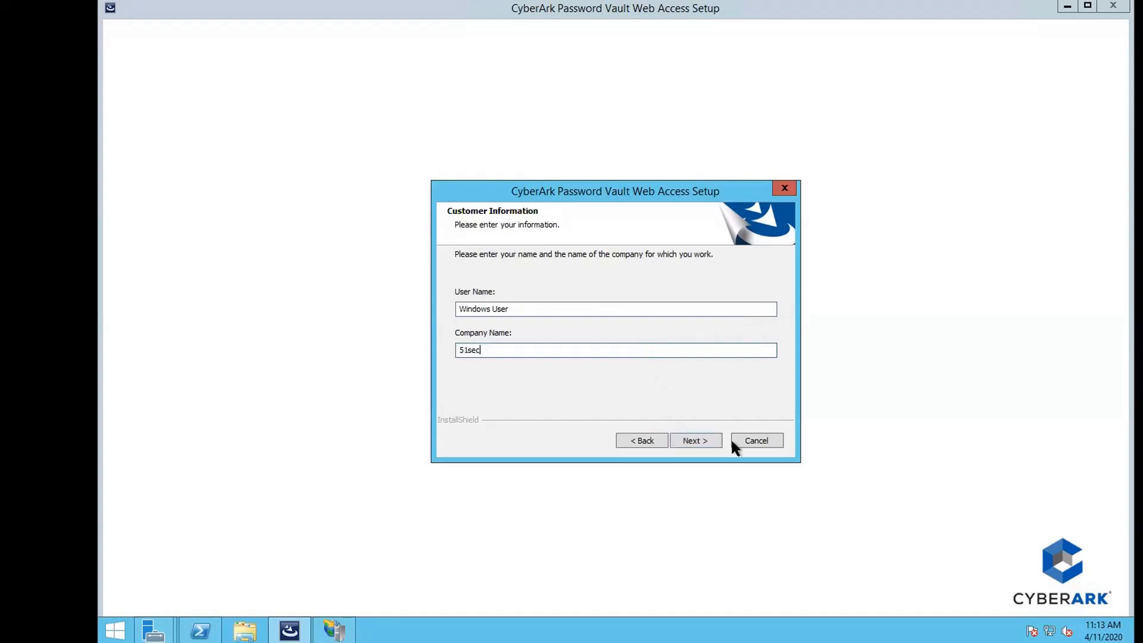
left_click(694, 440)
left_click(686, 440)
left_click(686, 439)
left_click(686, 440)
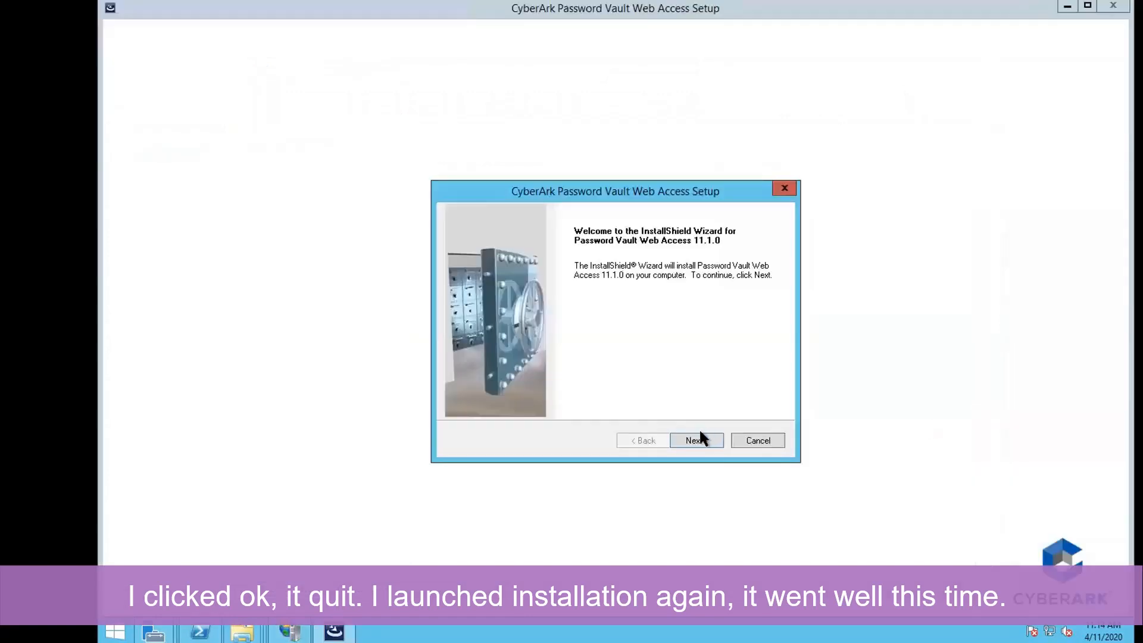
In the relaunched setup, enter company name 51s, keeping the default folder and both full and mobile installs.
left_click(696, 438)
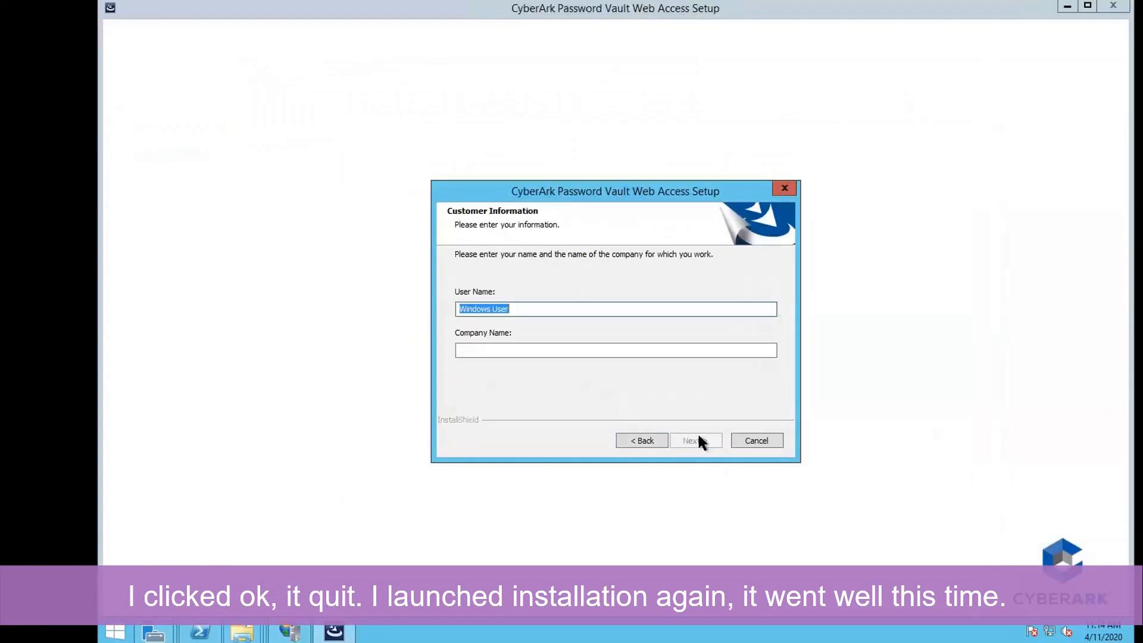
left_click(658, 346)
type("51s")
left_click(690, 440)
left_click(690, 440)
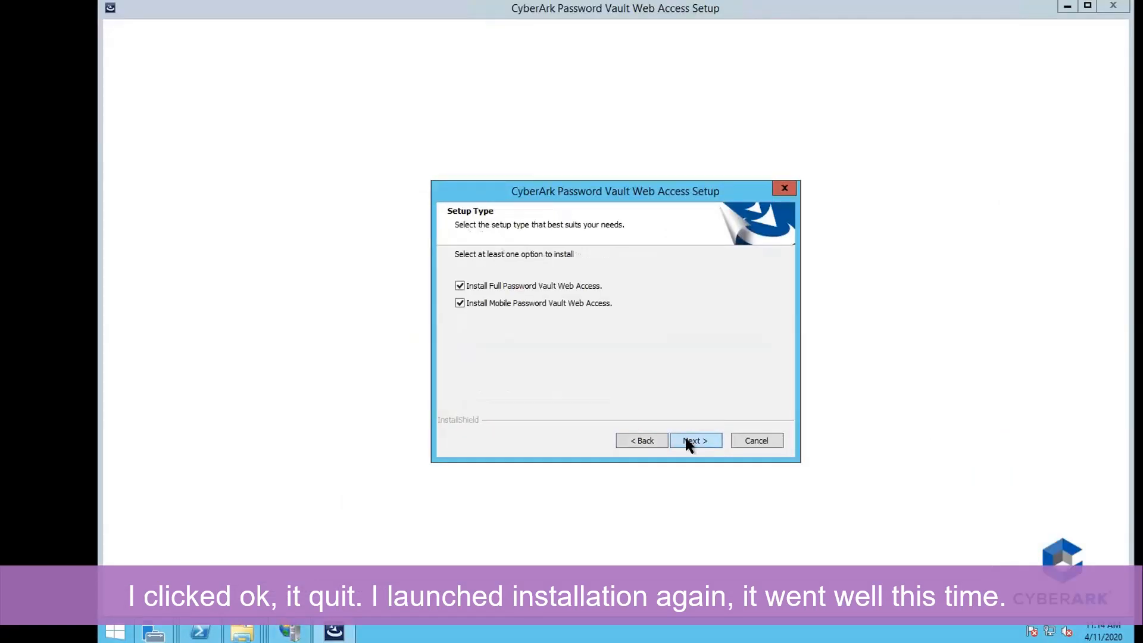
left_click(694, 443)
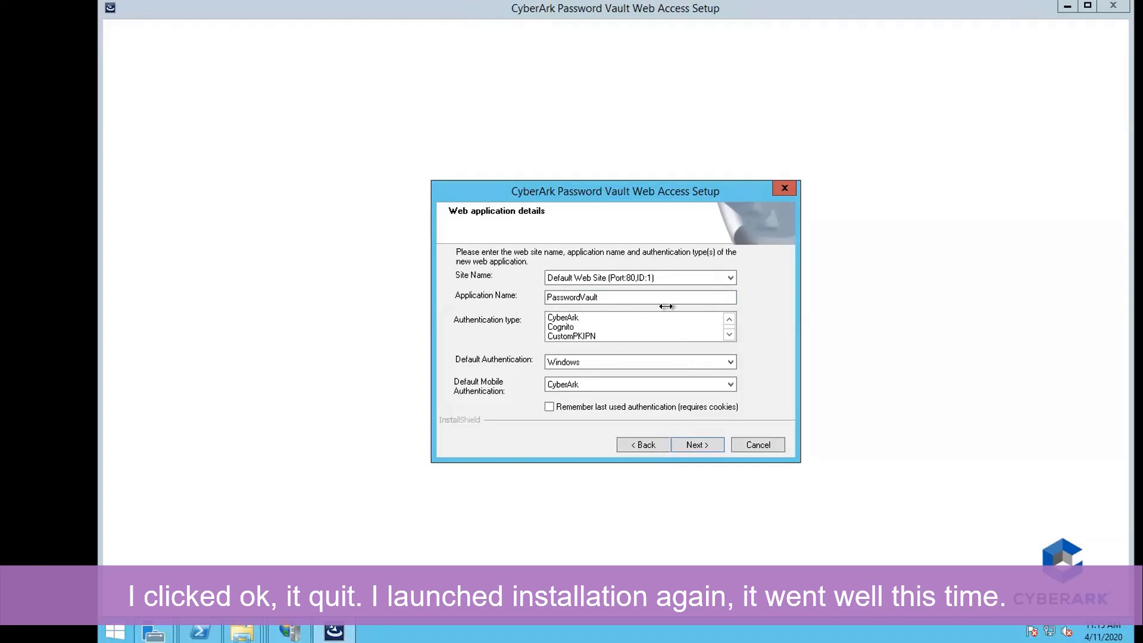
Choose LDAP as the authentication type.
left_click(640, 318)
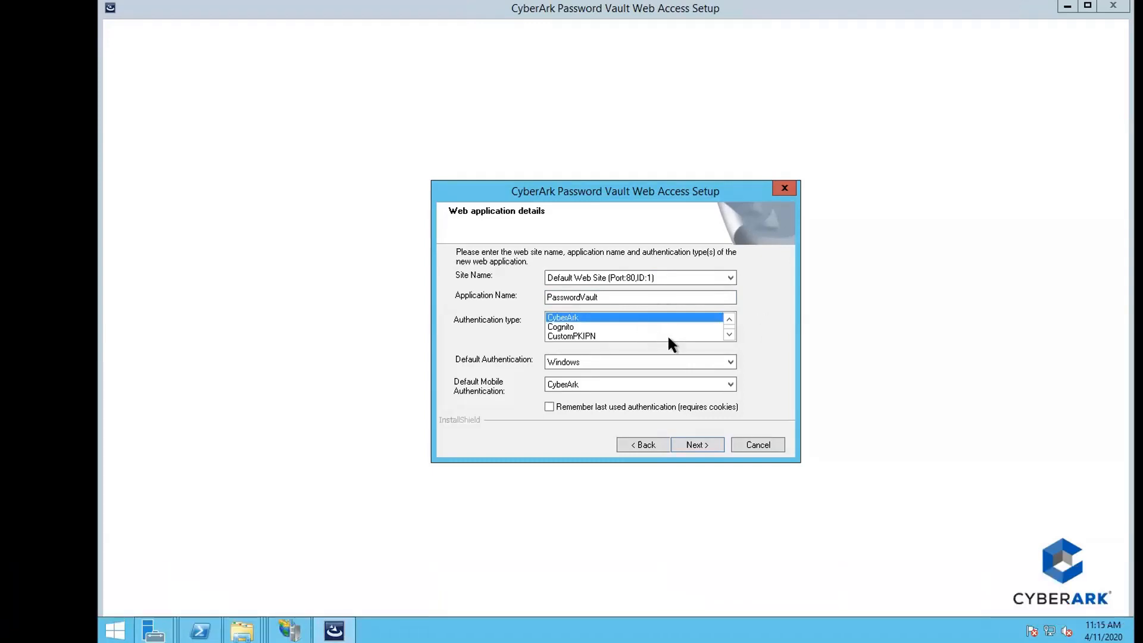
left_click(726, 334)
left_click(728, 335)
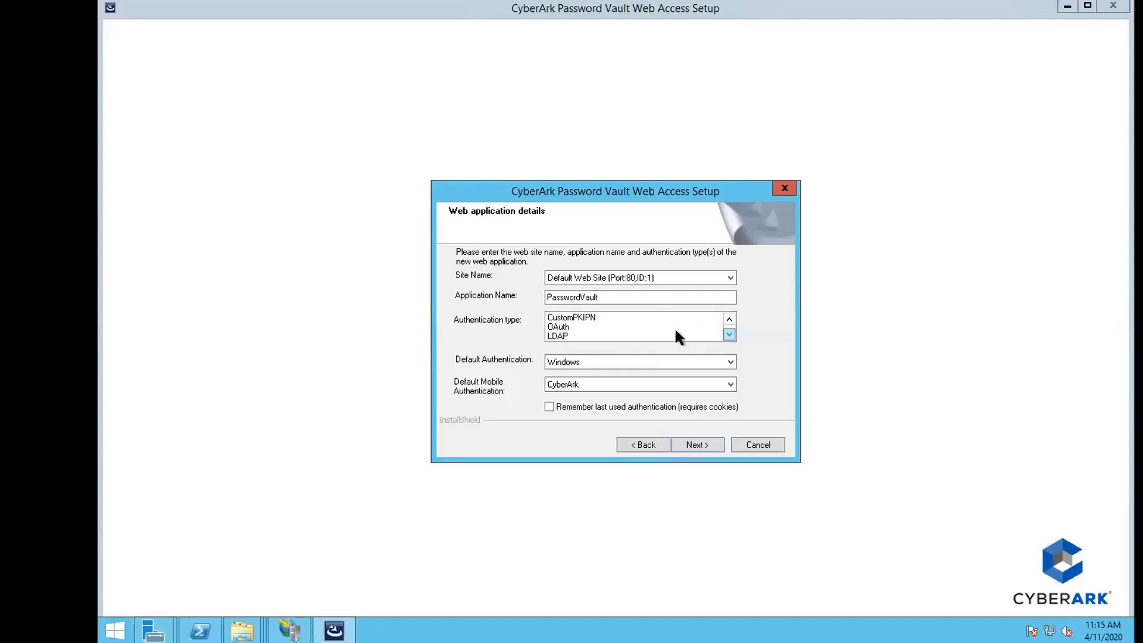
left_click(657, 335)
left_click(727, 322)
left_click(727, 321)
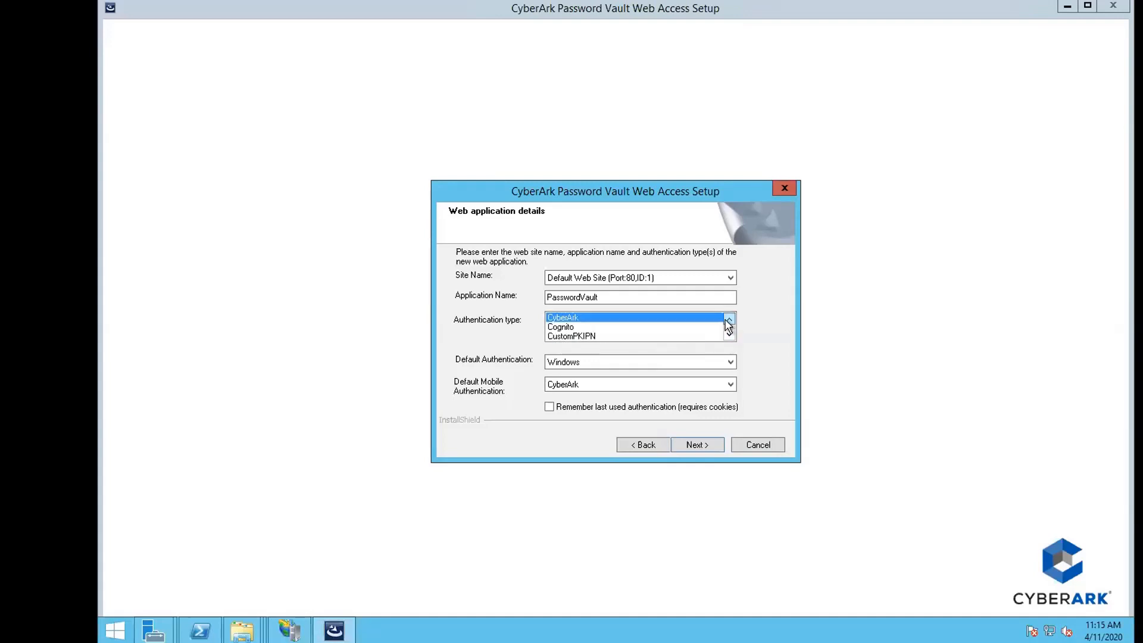
left_click(727, 334)
left_click(716, 337)
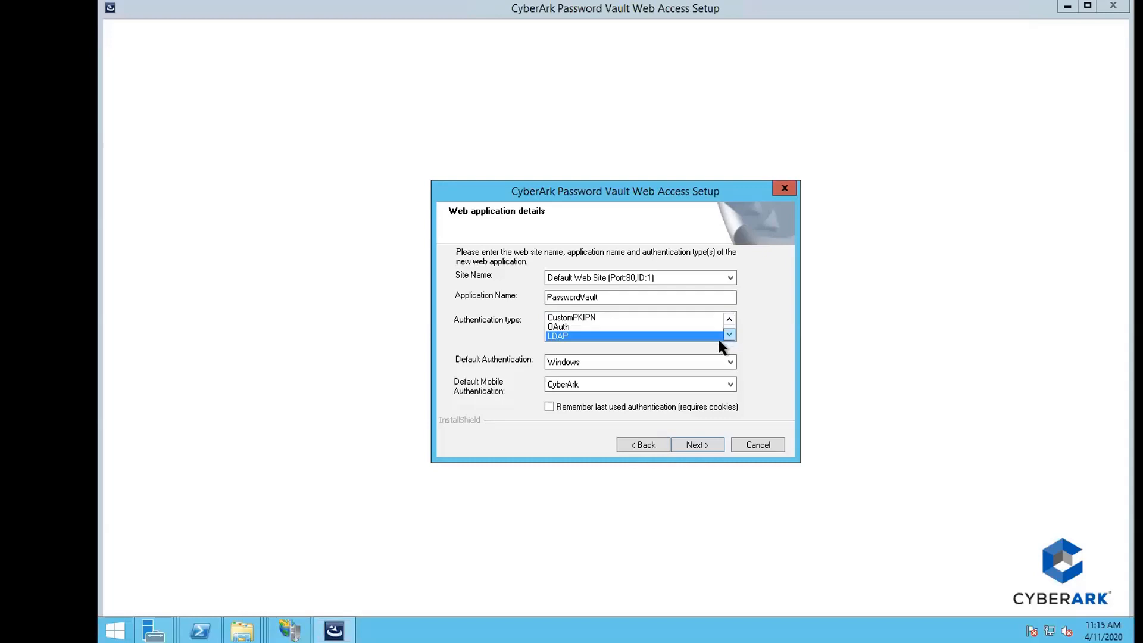
Set Default and Default Mobile Authentication to [None] and confirm the web application details.
left_click(660, 360)
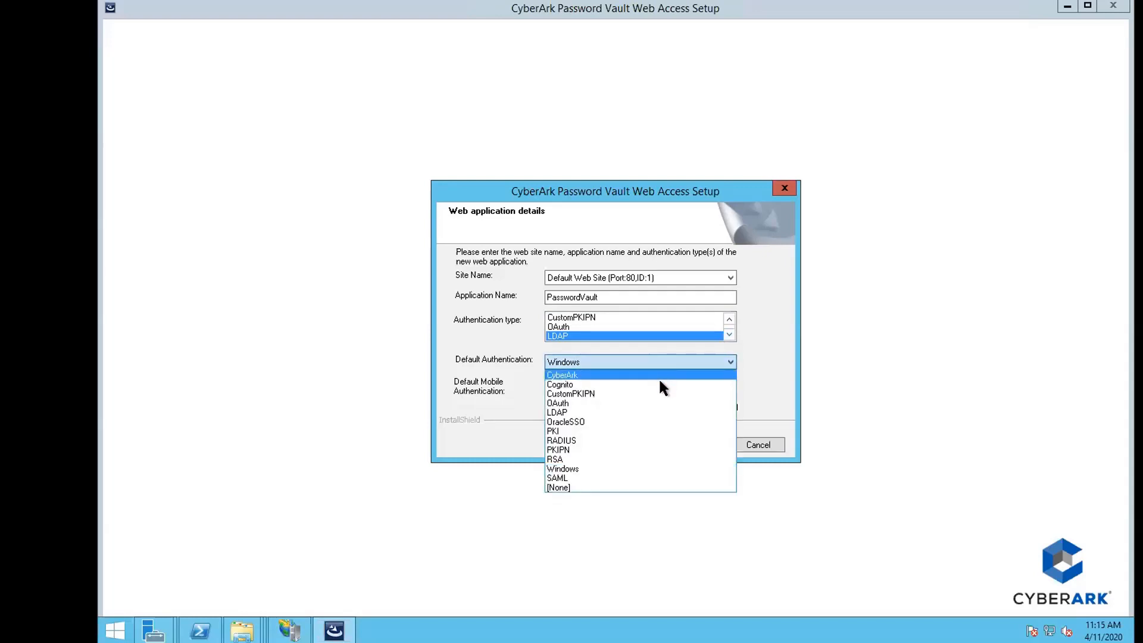
left_click(658, 488)
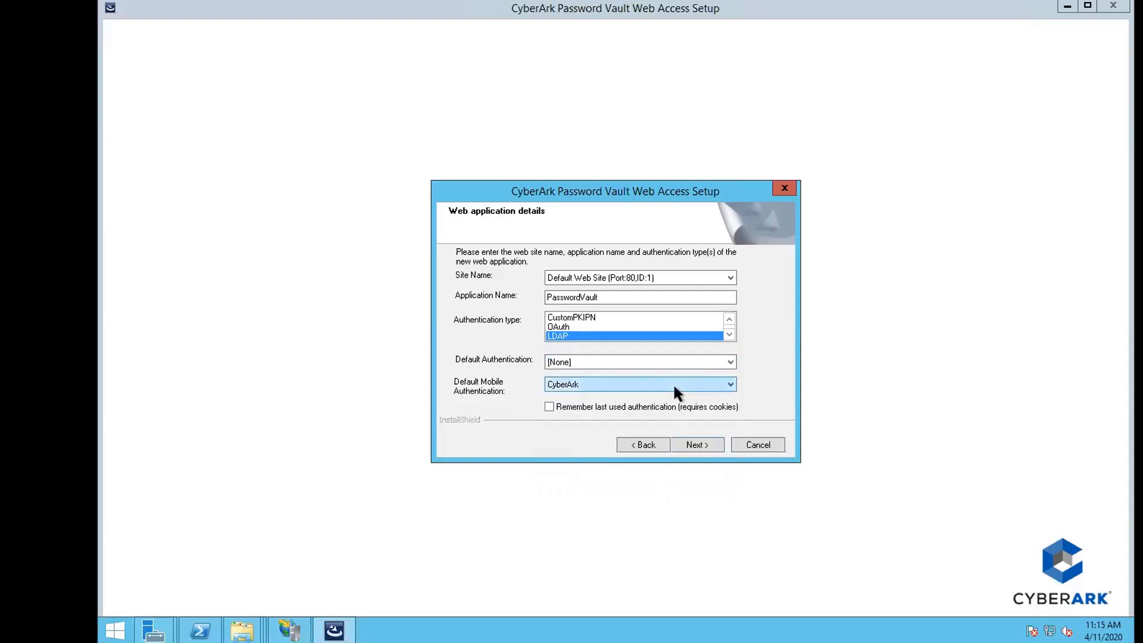
left_click(672, 384)
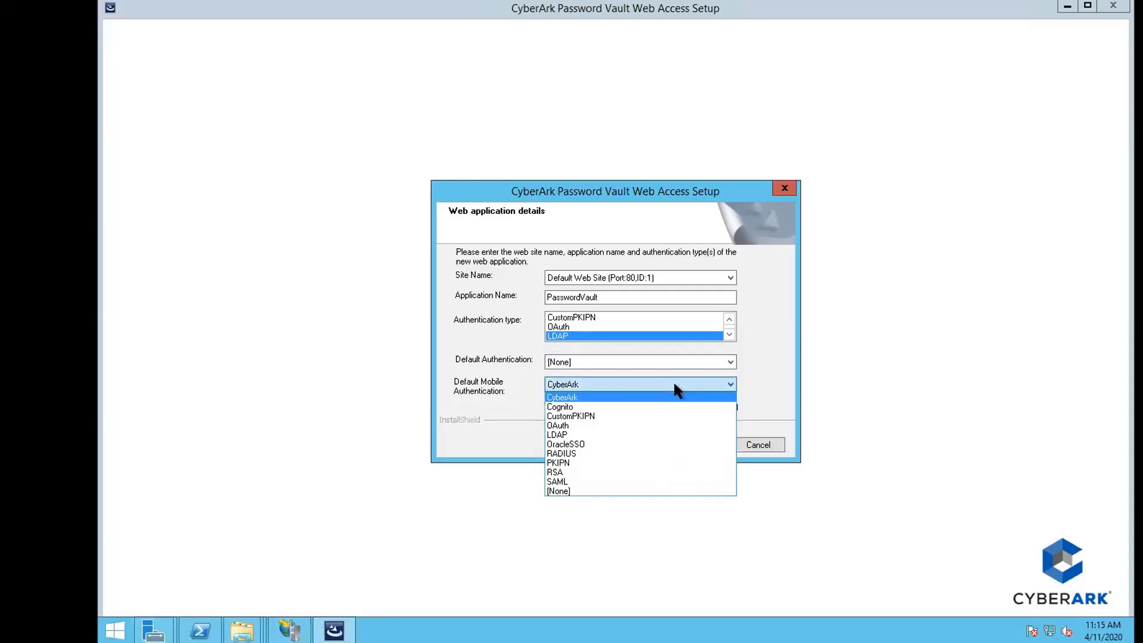
left_click(658, 491)
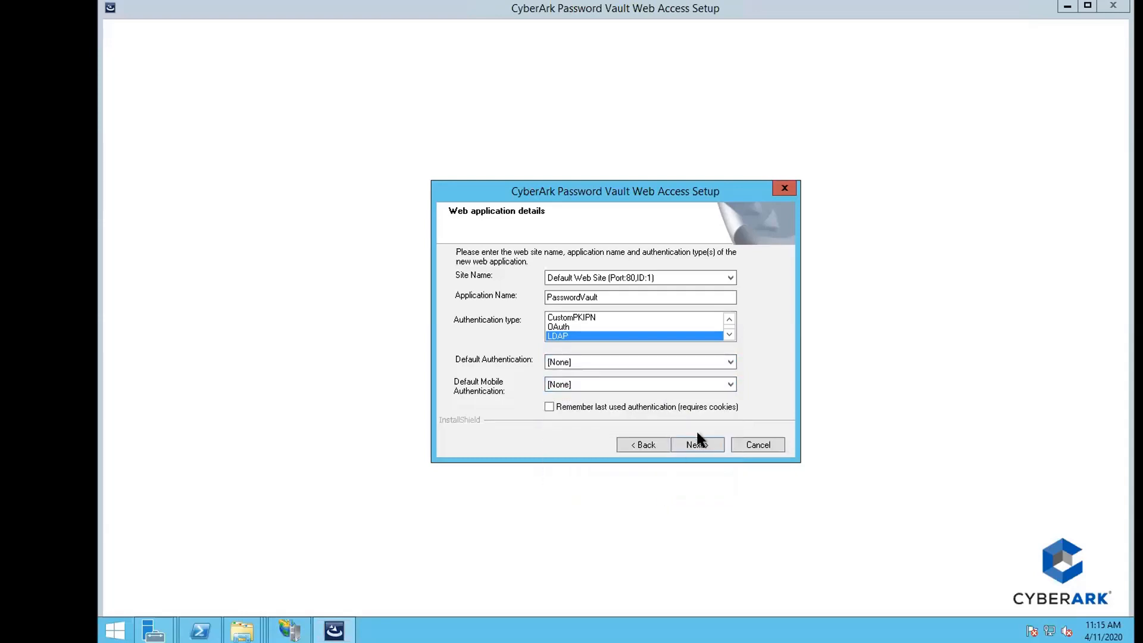
left_click(714, 446)
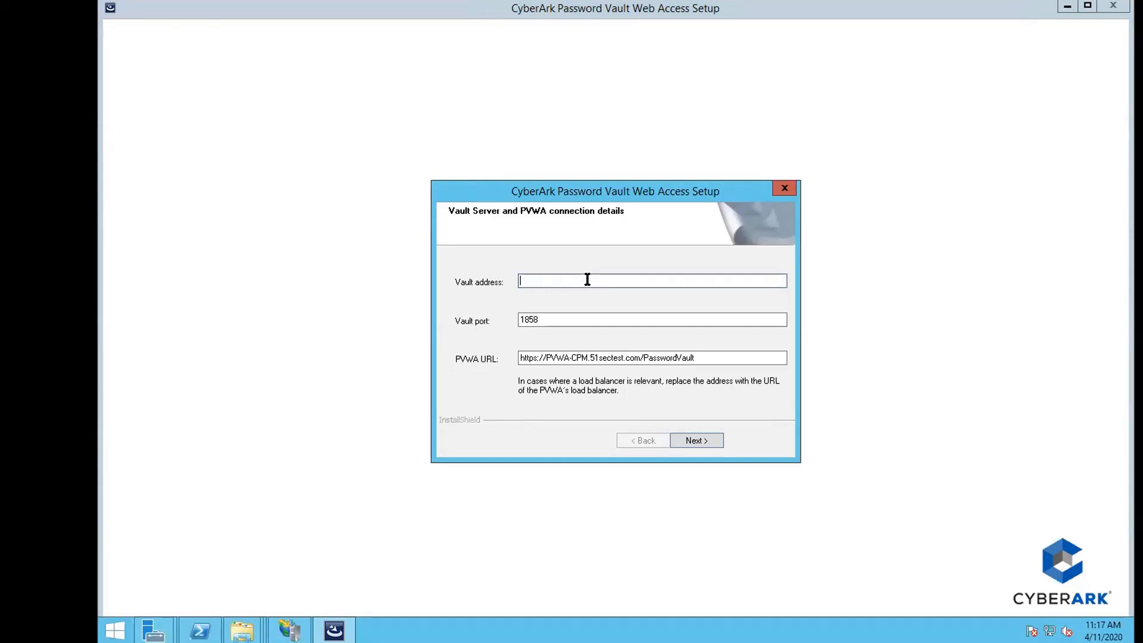
Set the Vault address to 192.168.2.21, keeping port 1858 and the prefilled PVWA URL.
type("192.168")
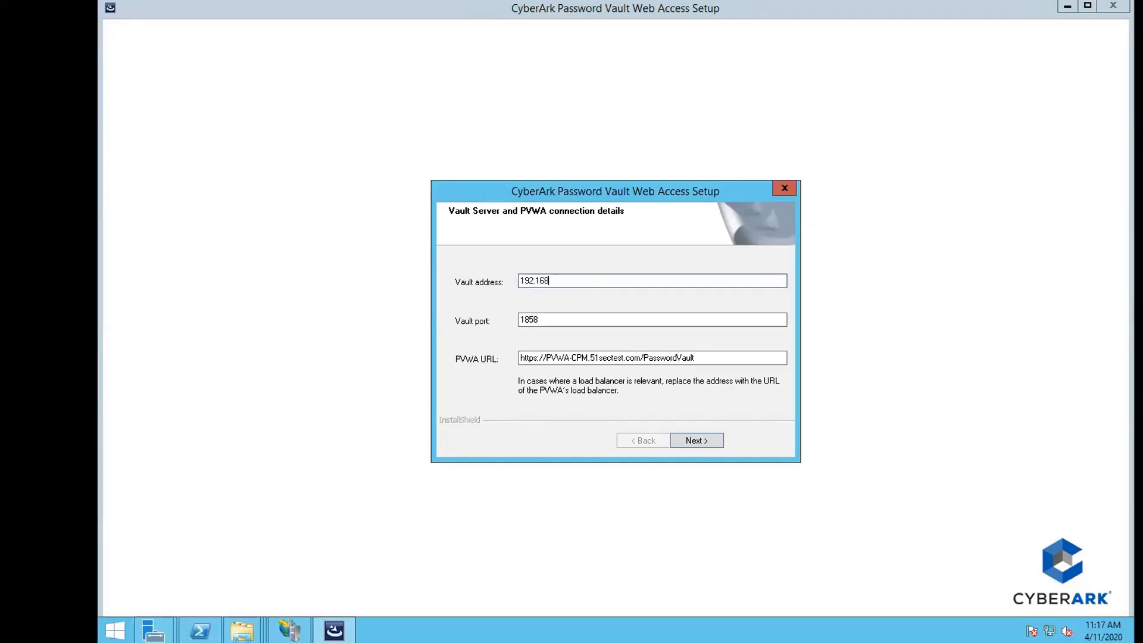
type(".2.21")
left_click_drag(708, 361, 533, 360)
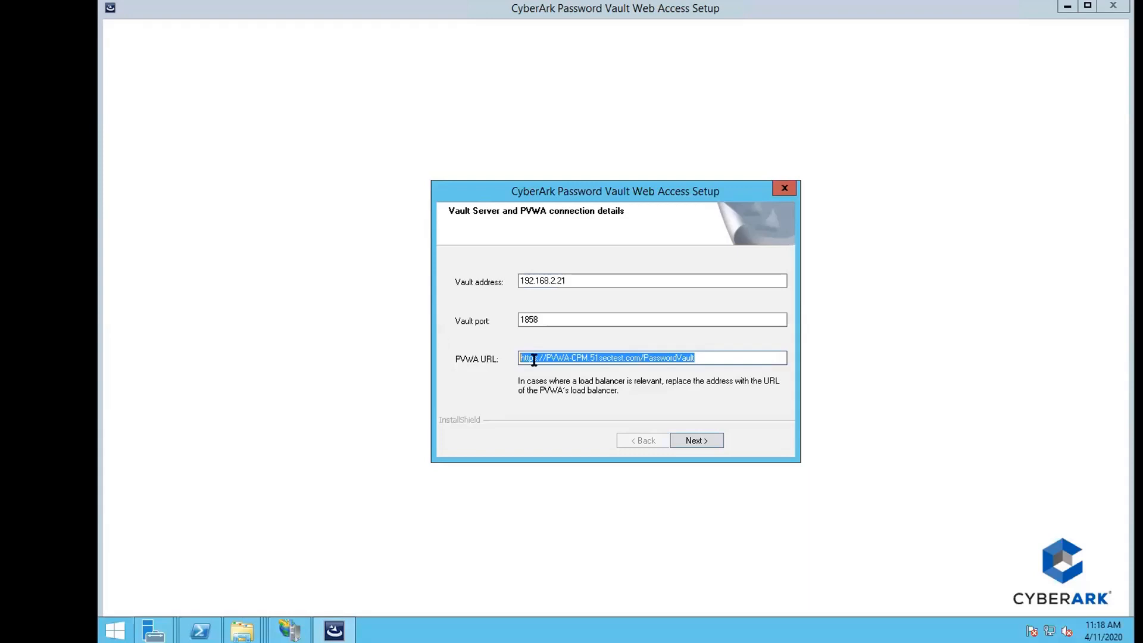
left_click(712, 438)
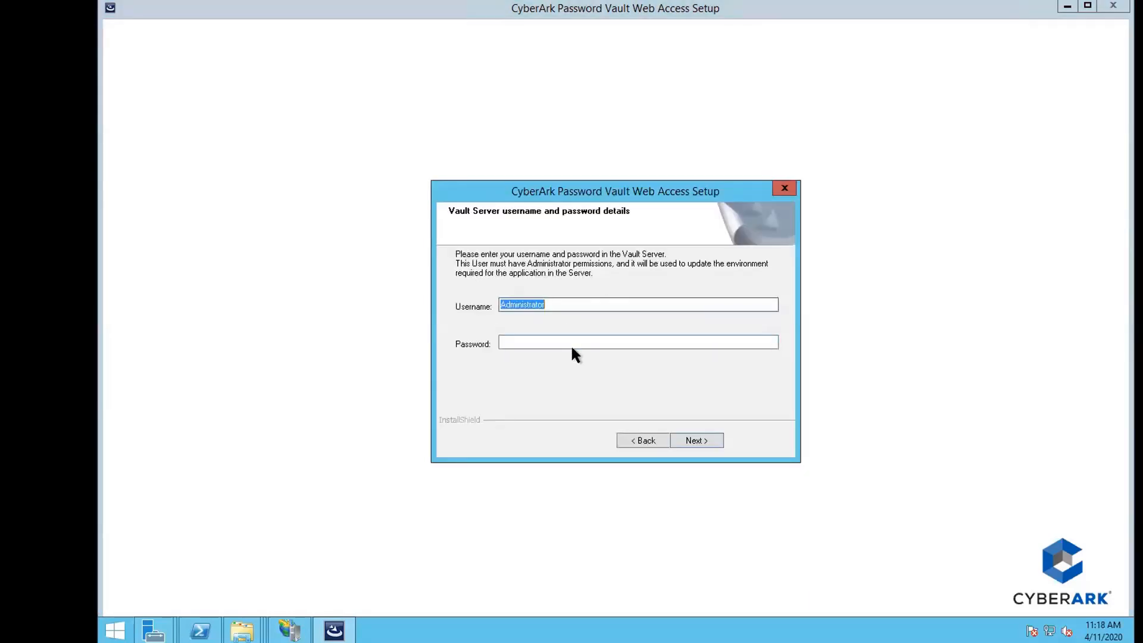
Enter the Vault Administrator password, run the installation, and close the finished wizard.
left_click(574, 343)
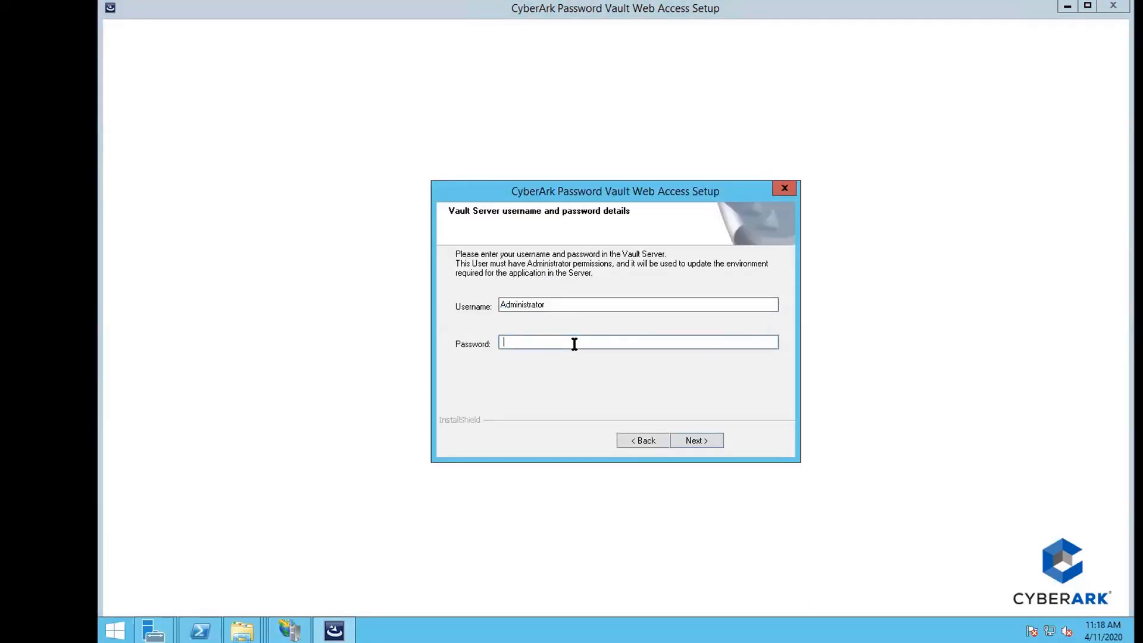
type("•••••••••")
key("Return")
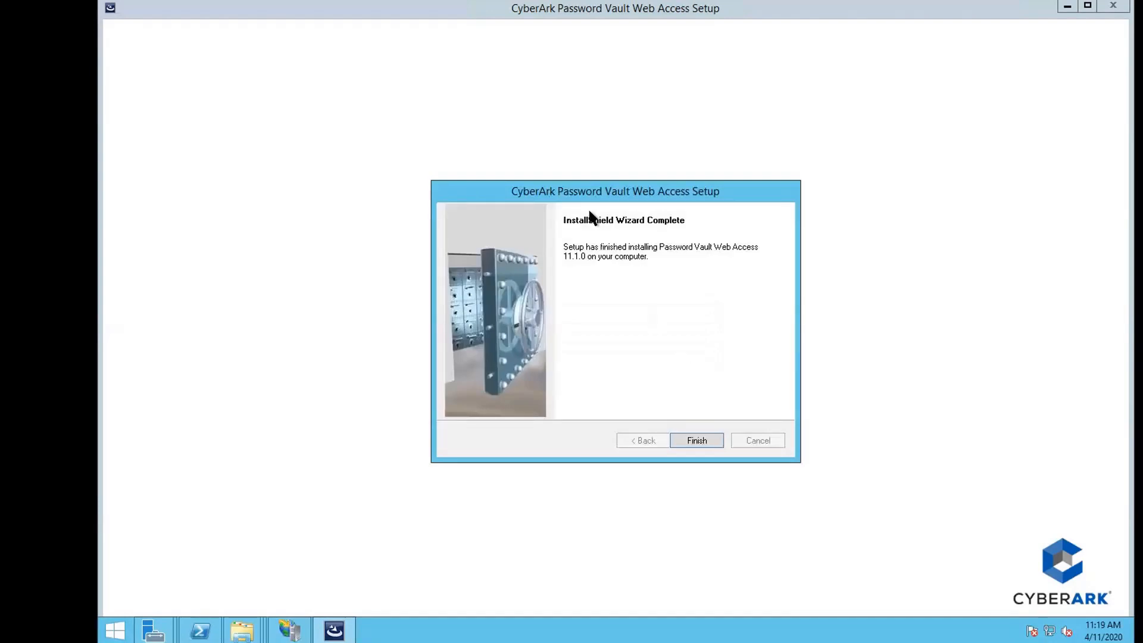
left_click(701, 441)
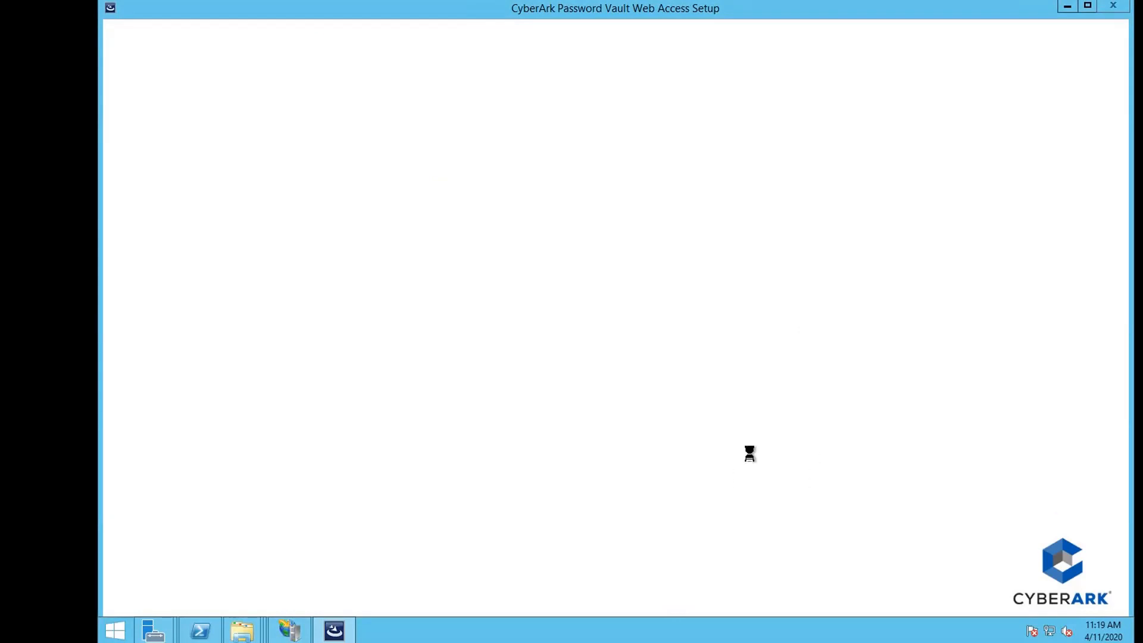
Navigate File Explorer to the user's AppData\Local\Temp folder.
mouse_move(243, 630)
left_click(294, 580)
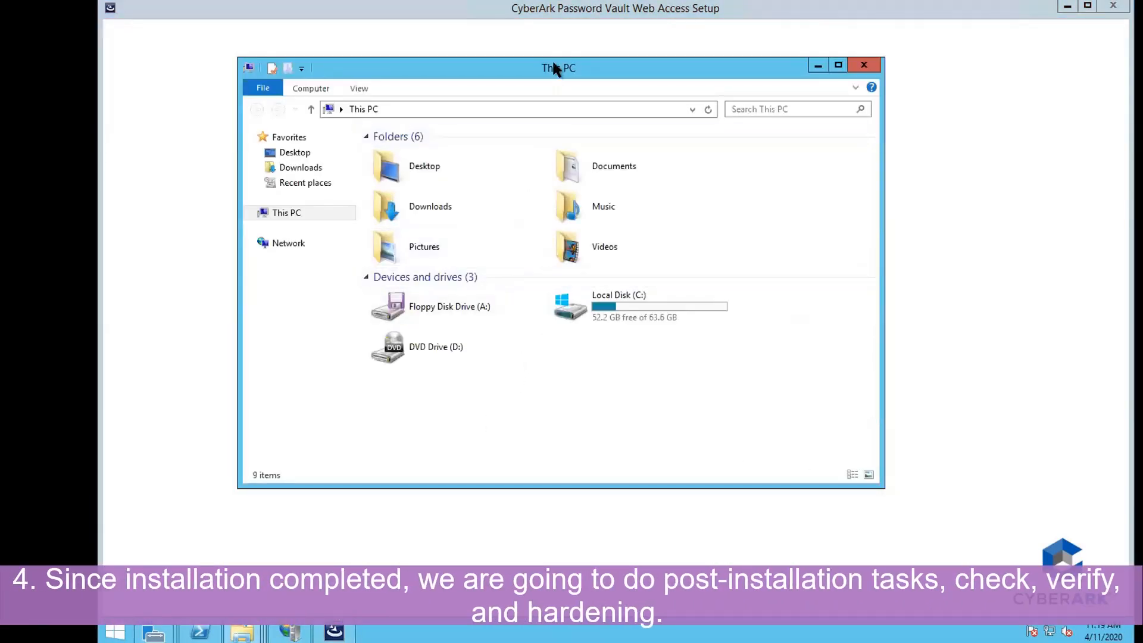
left_click_drag(529, 68, 672, 124)
left_click_drag(591, 113, 712, 146)
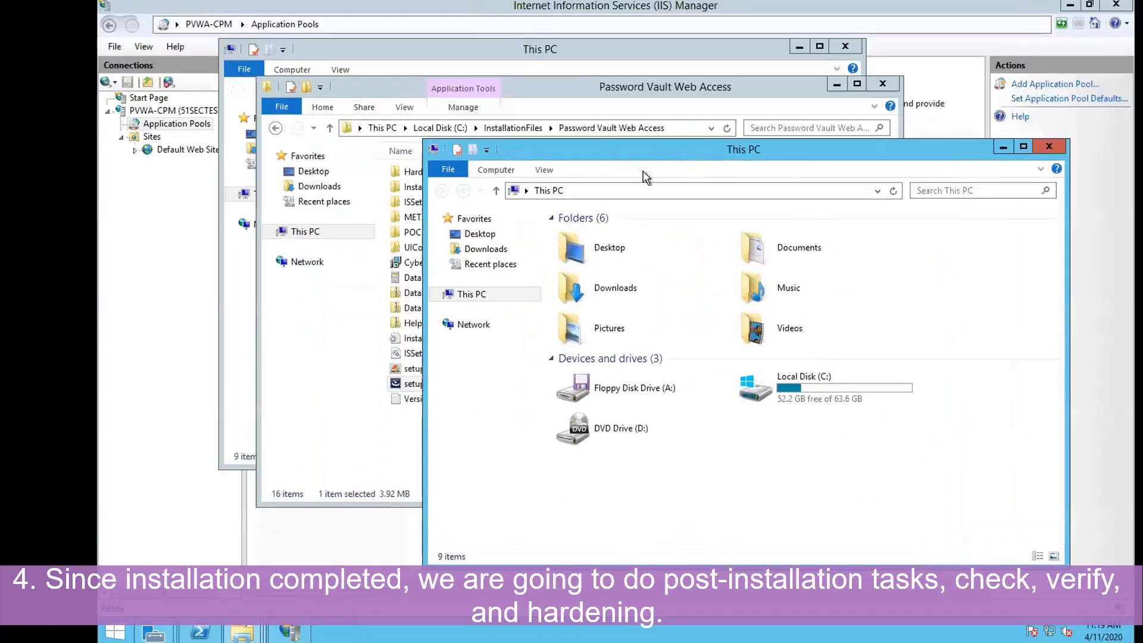
double_click(819, 387)
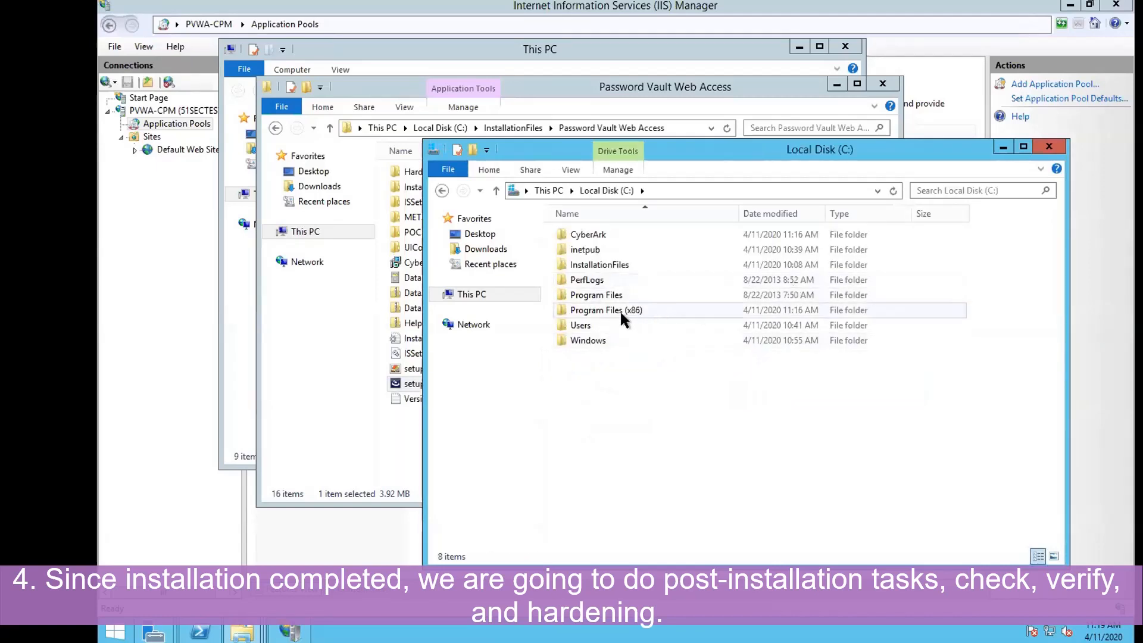
double_click(601, 329)
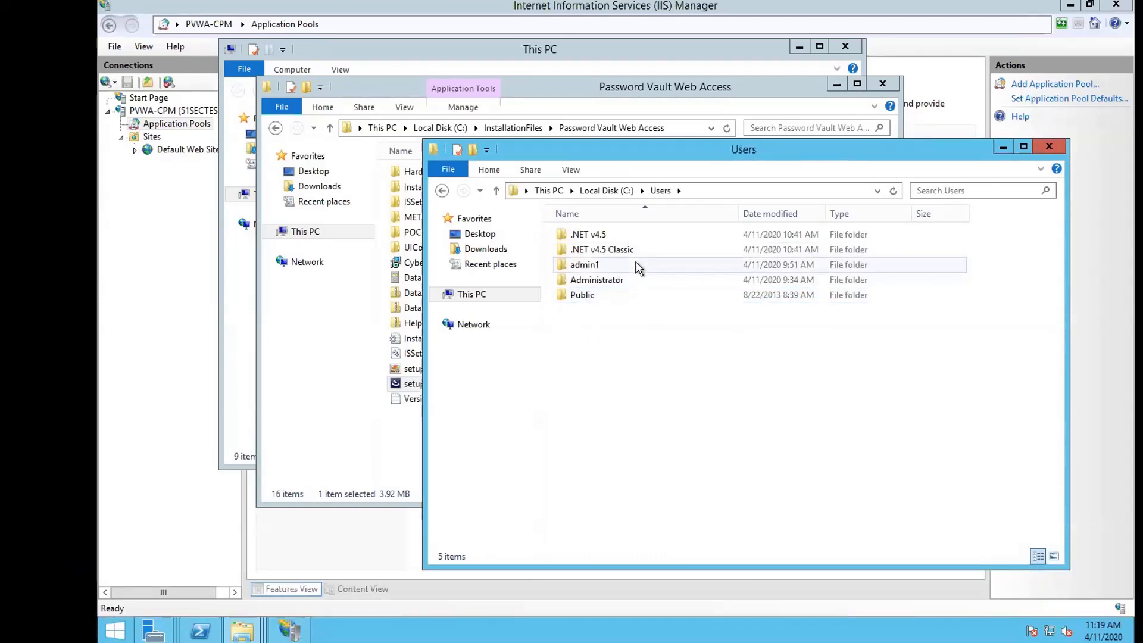
double_click(638, 266)
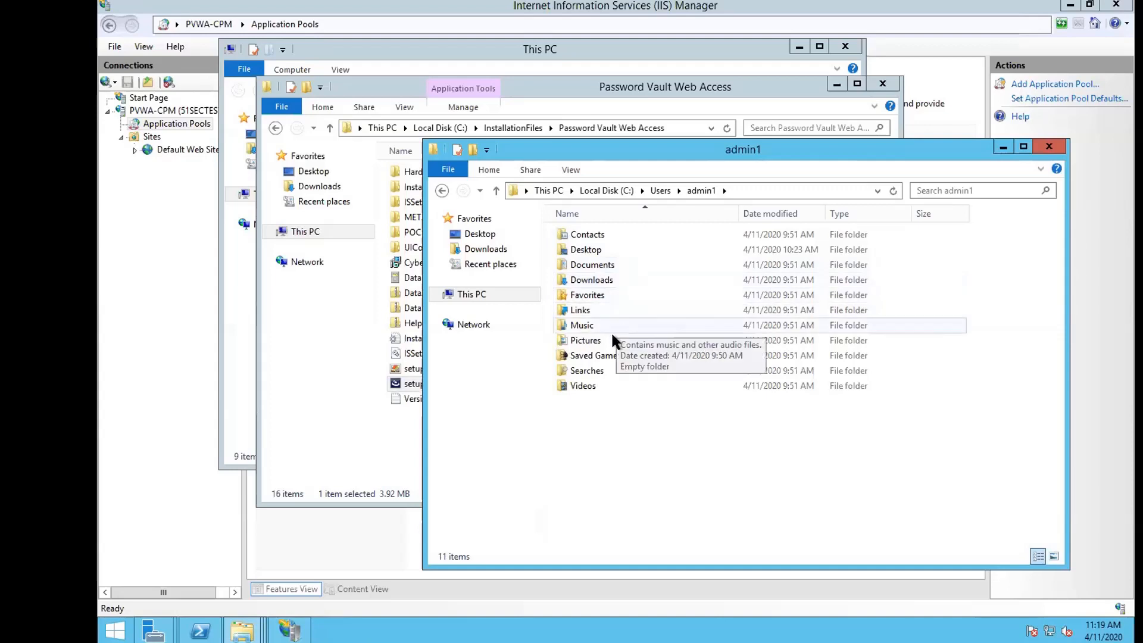
left_click(792, 189)
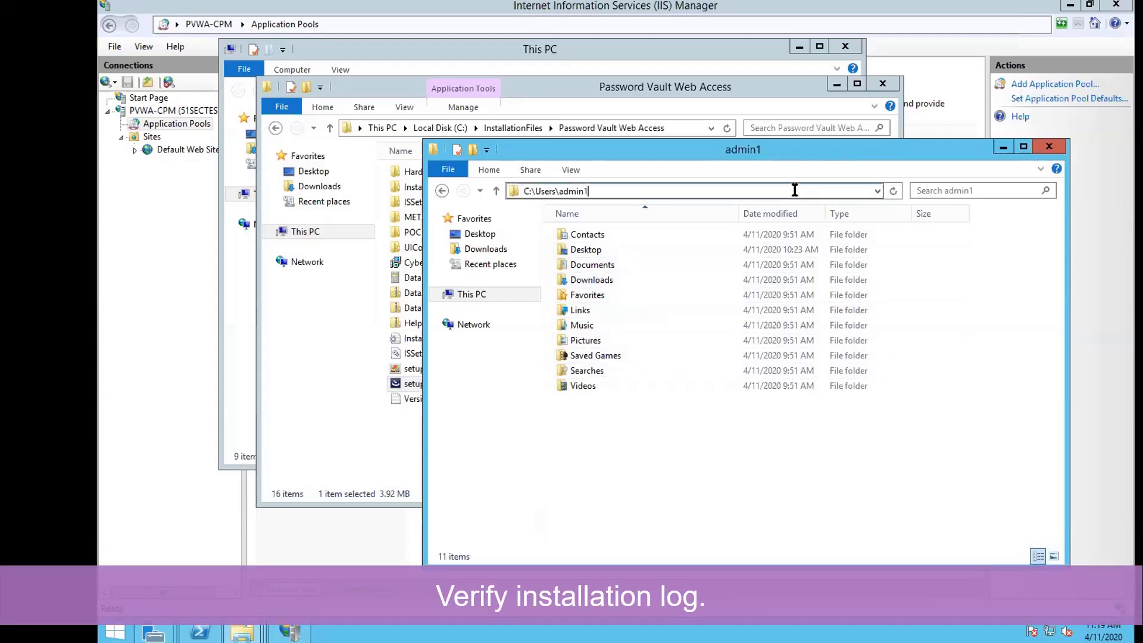
type("\\appdata")
key("Return")
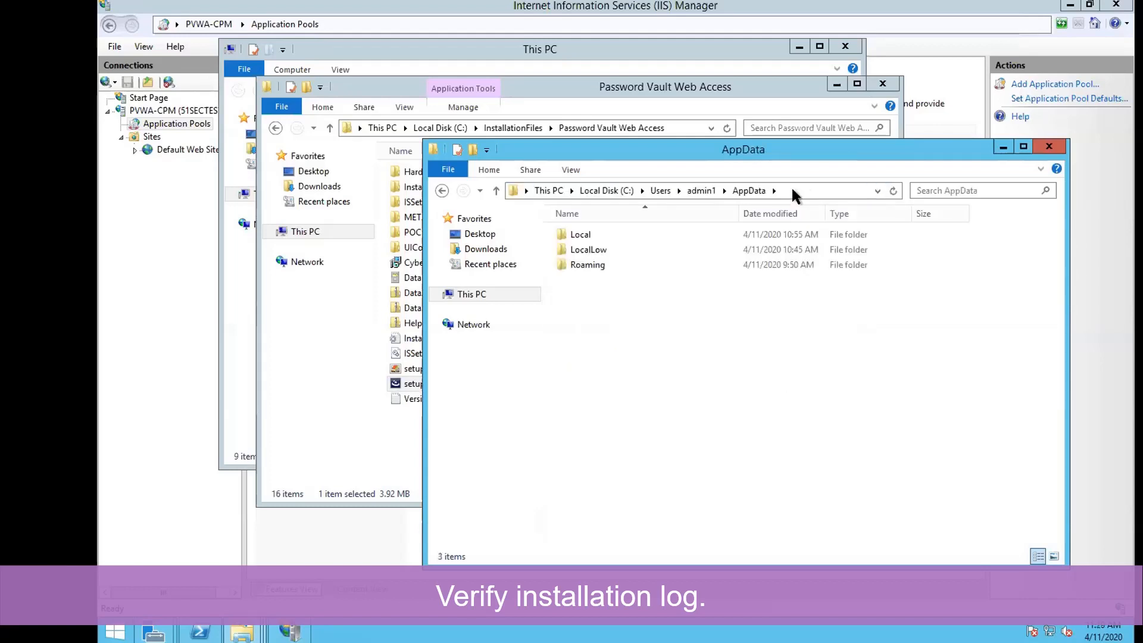
double_click(601, 235)
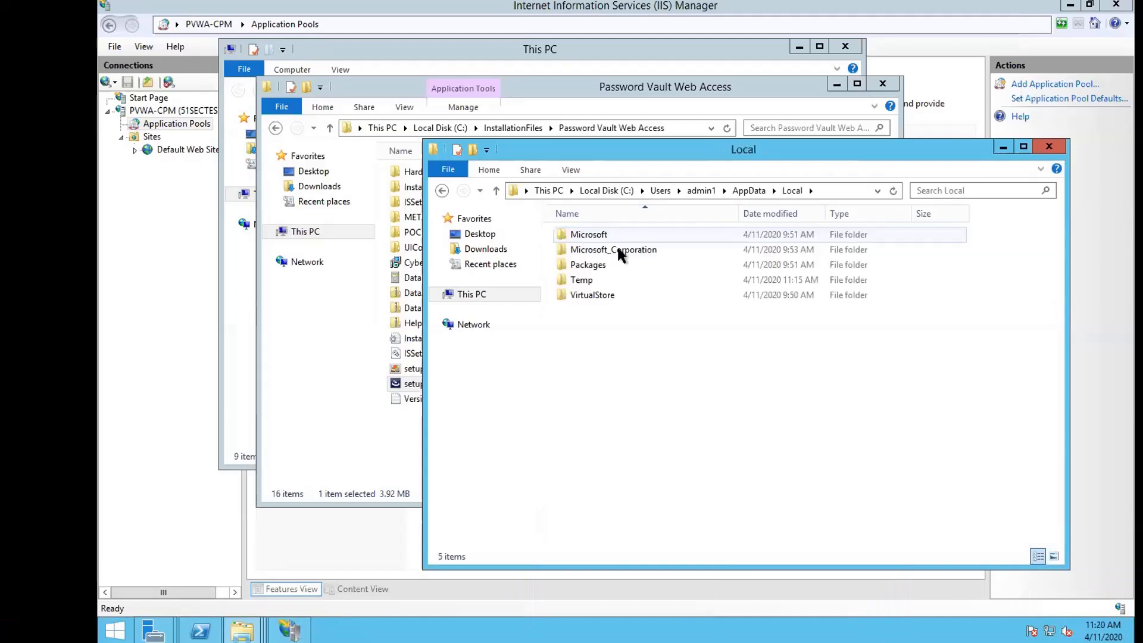
double_click(629, 281)
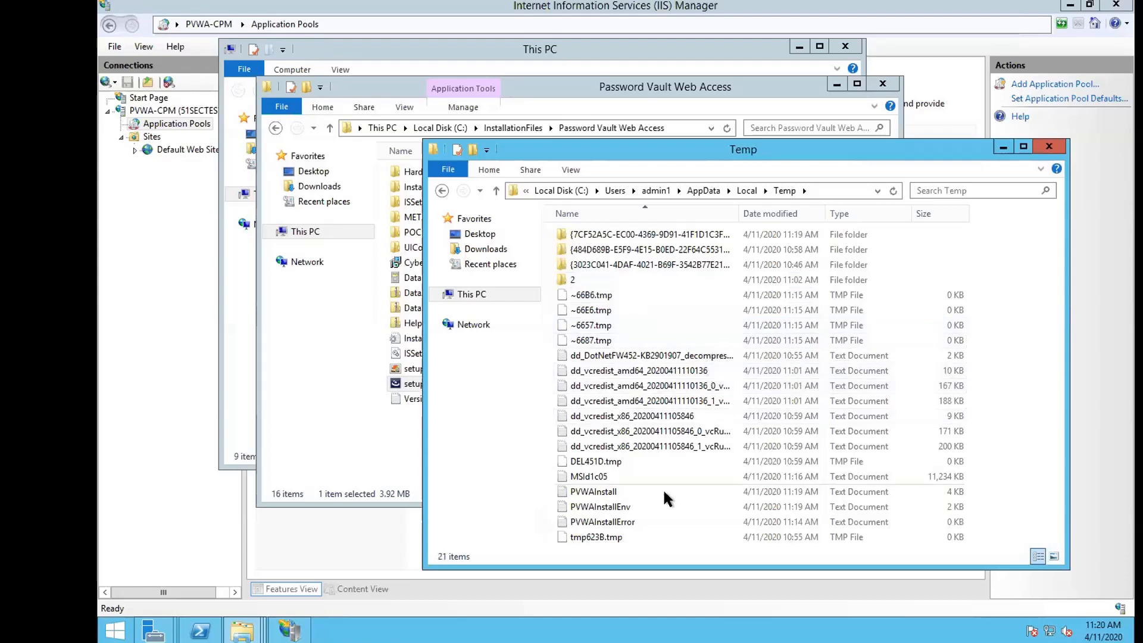
Review the PVWAInstall and PVWAInstallError logs, close Temp, and launch Internet Explorer.
left_click(638, 493)
double_click(636, 491)
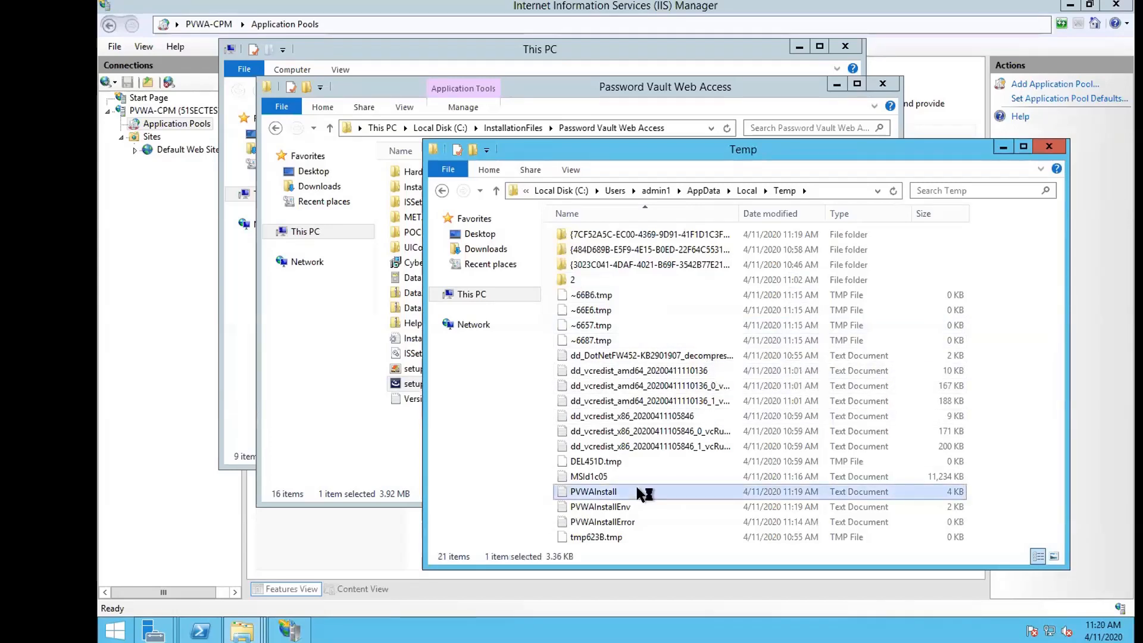
scroll(881, 164, "down", 2)
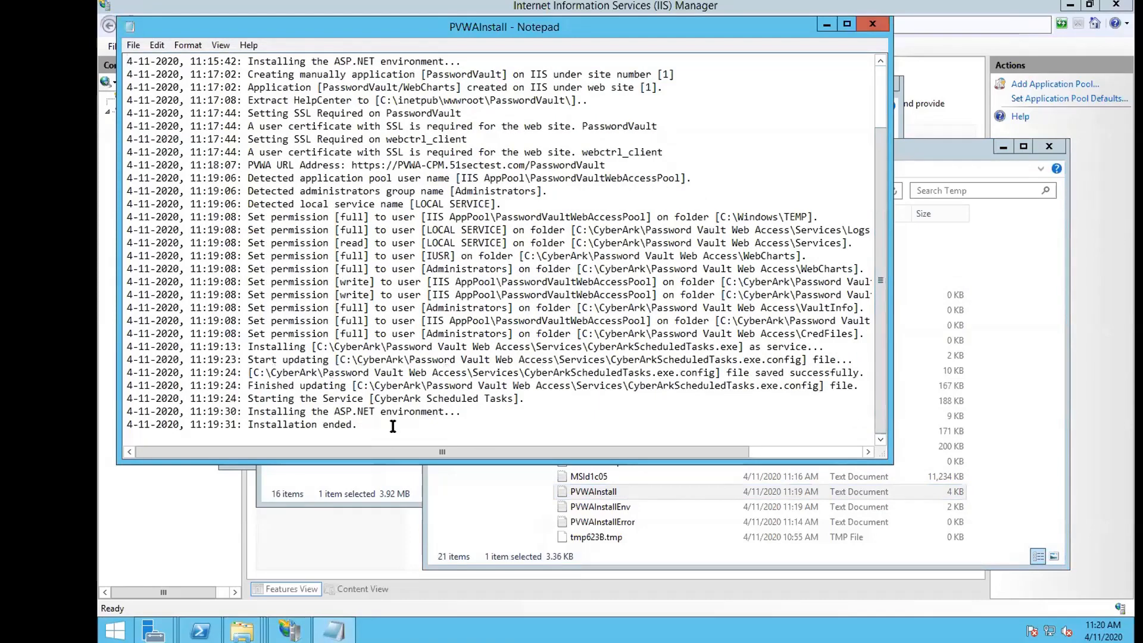
left_click(872, 23)
double_click(702, 522)
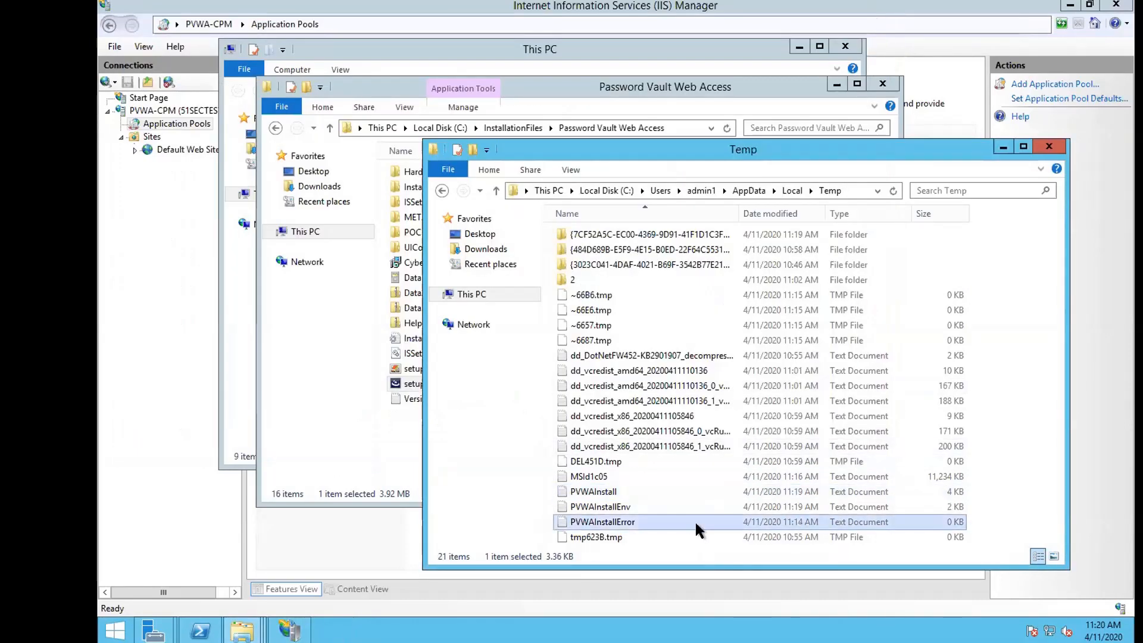
left_click(872, 25)
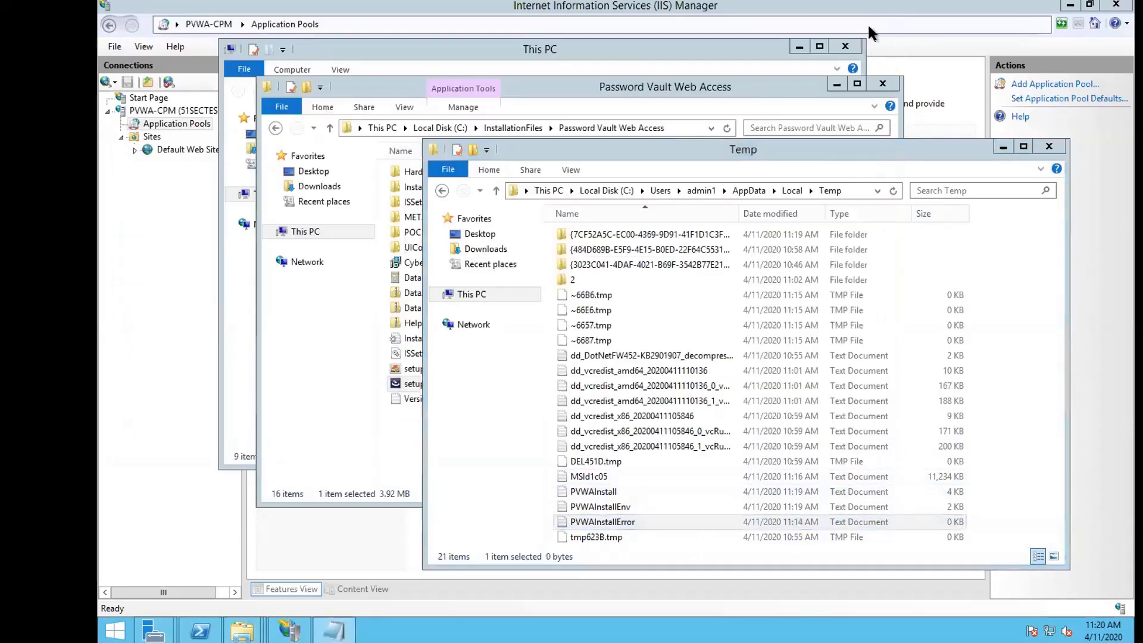
left_click(1049, 147)
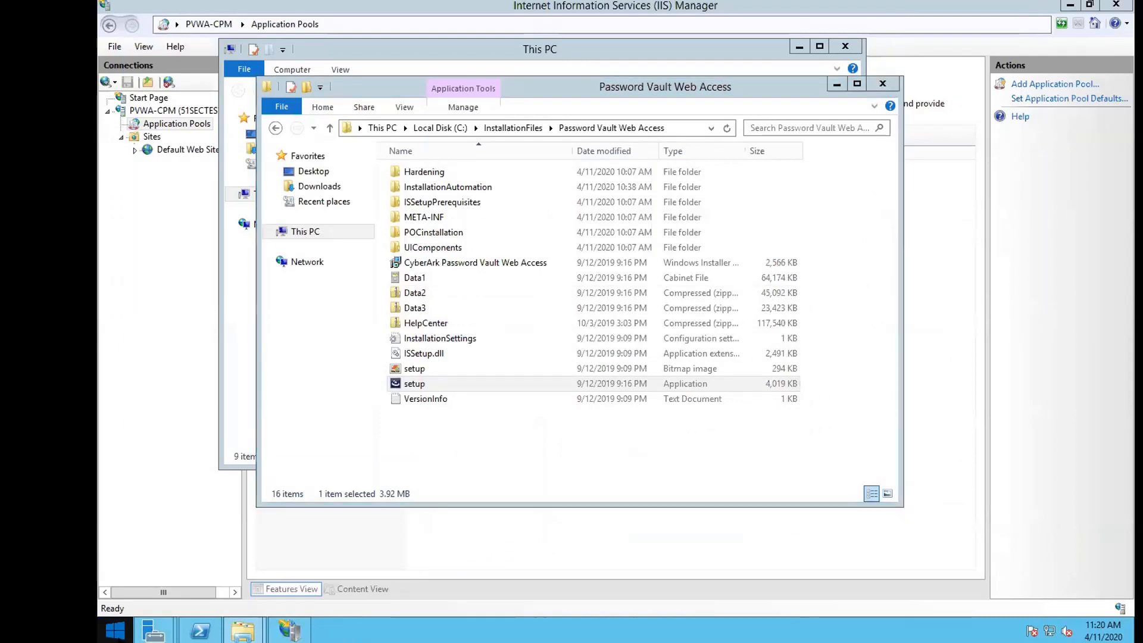
left_click(115, 629)
left_click(327, 359)
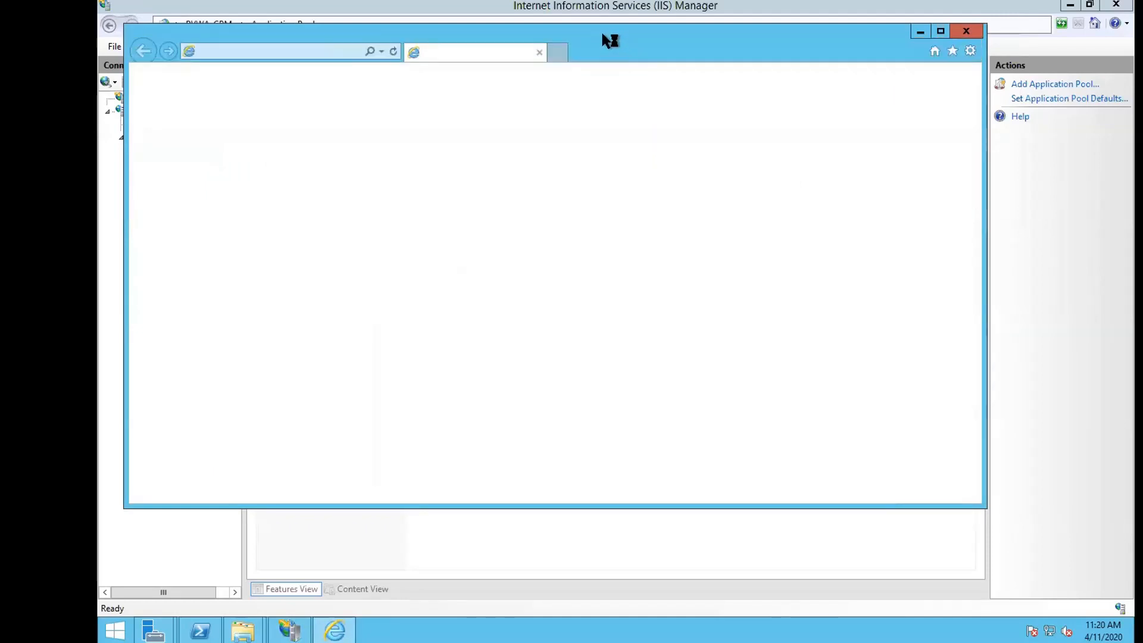
double_click(601, 40)
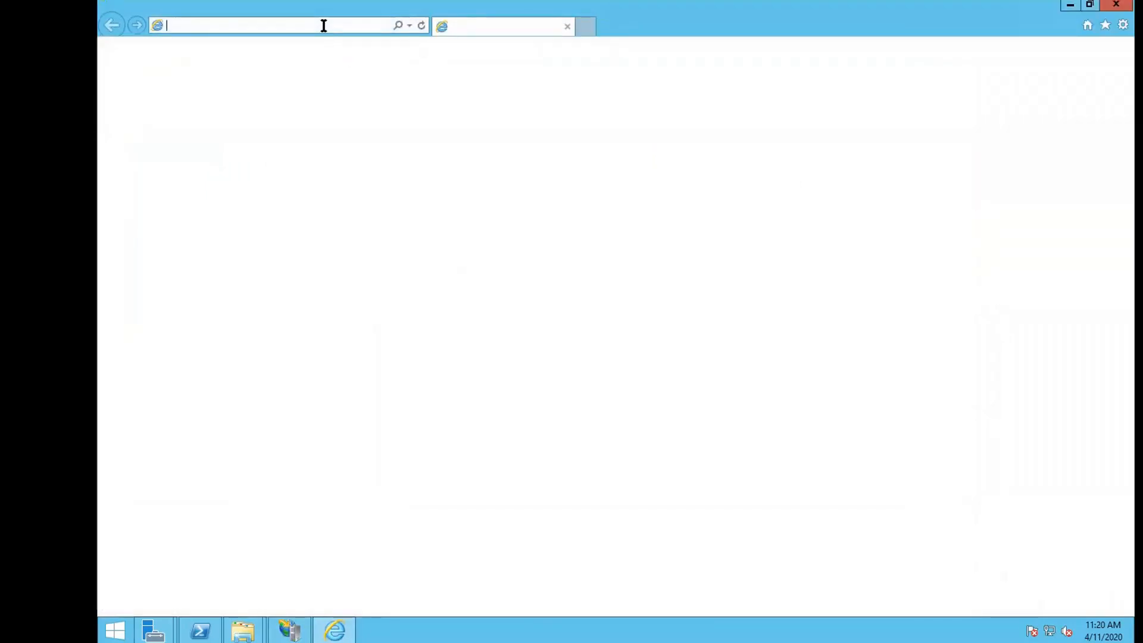
left_click(325, 25)
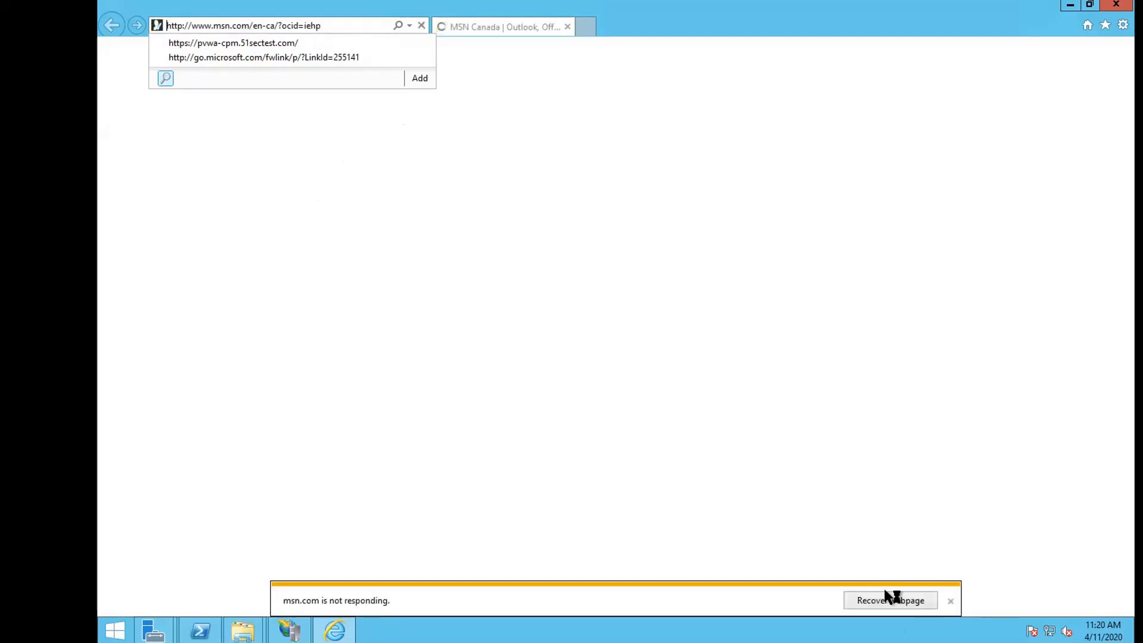
left_click(893, 598)
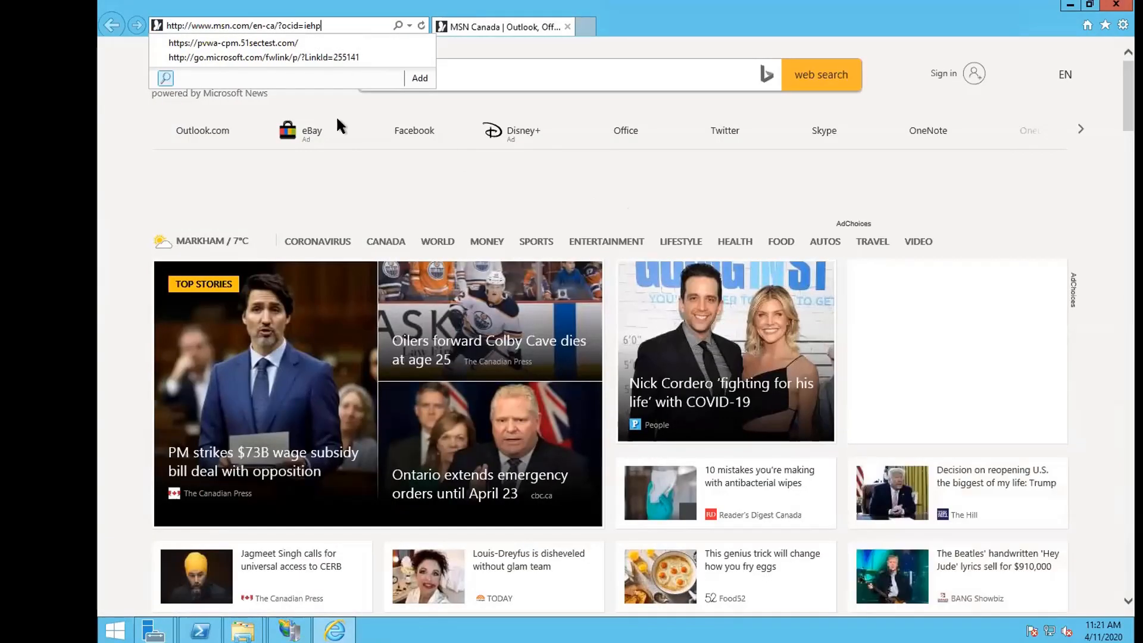
left_click(297, 42)
left_click(303, 25)
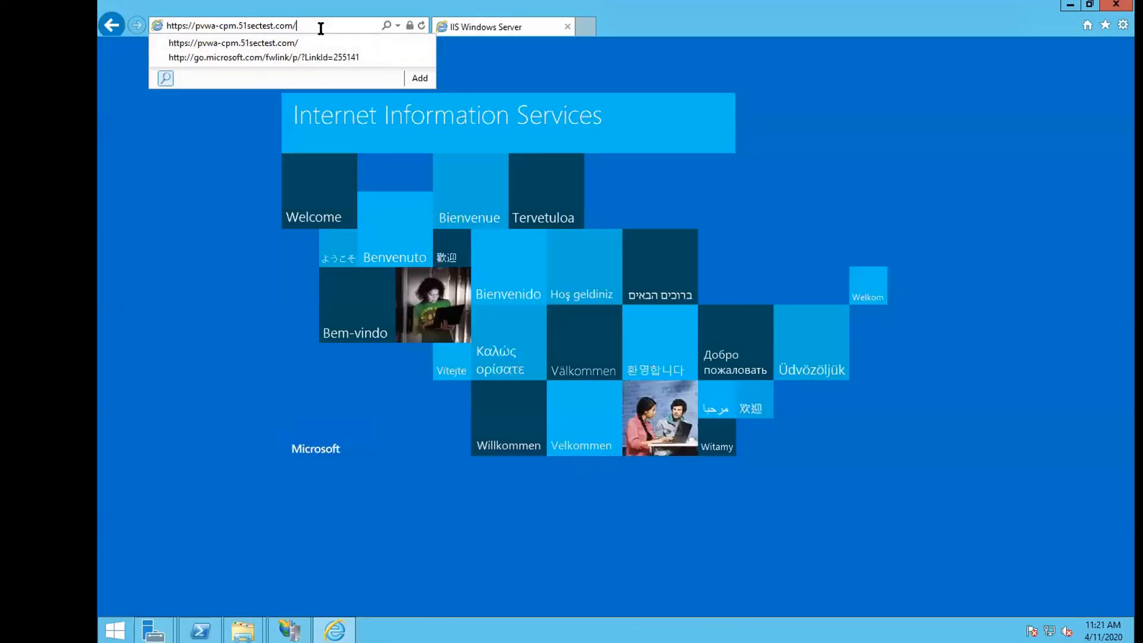
type("passwordvault")
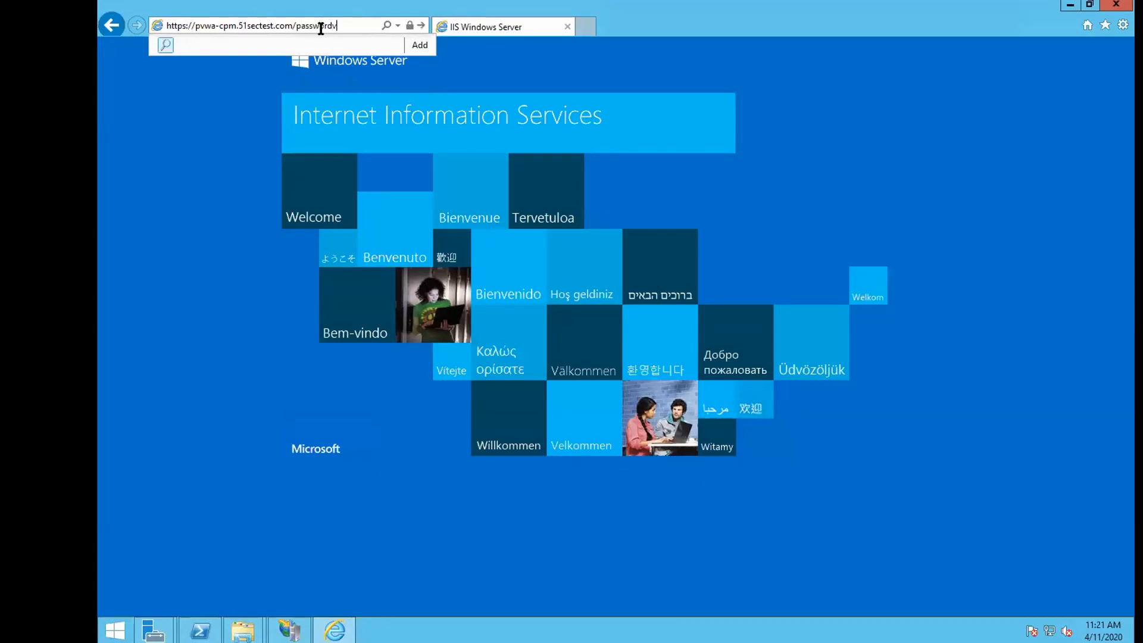
key("Return")
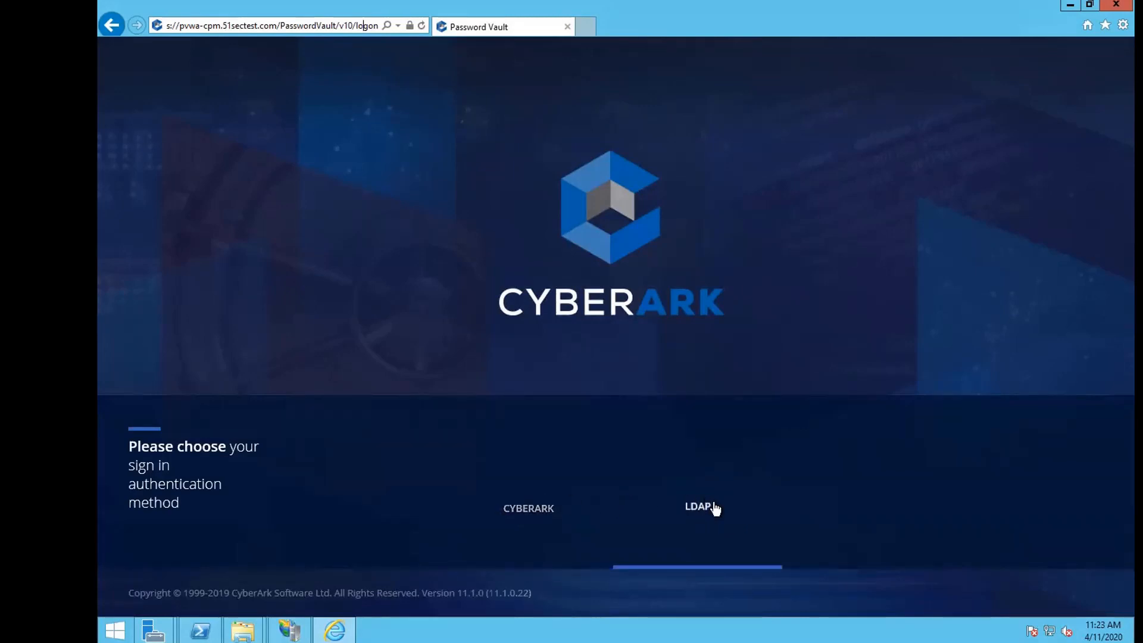
Sign in to PVWA with CyberArk authentication as administrator using the account password.
left_click(533, 509)
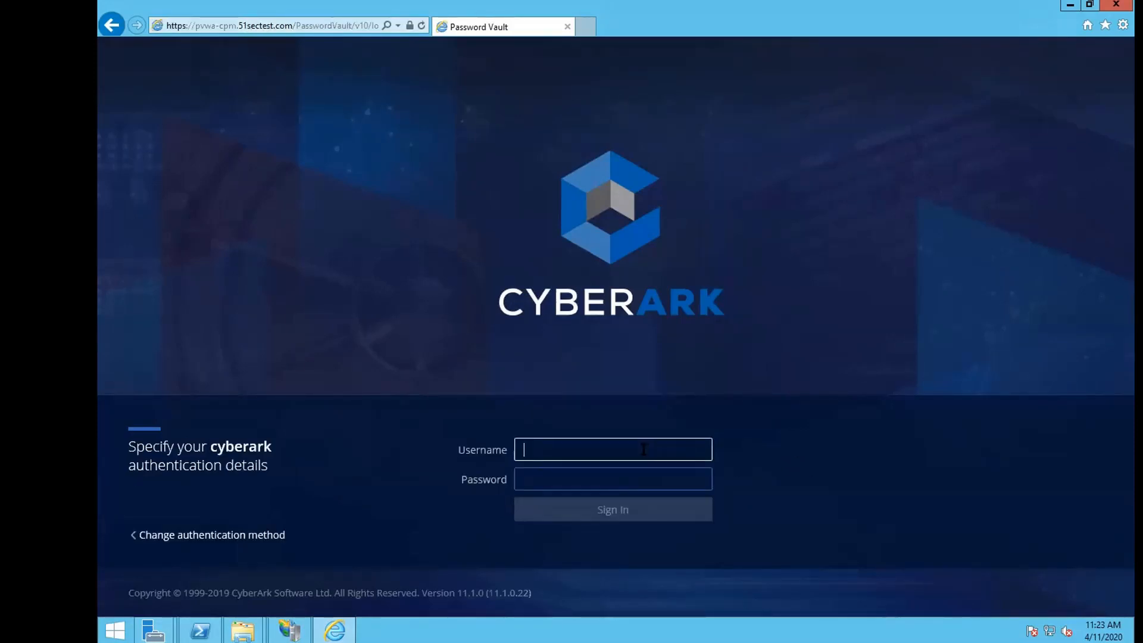
type("administrator")
key("Tab")
type("Cyberark1")
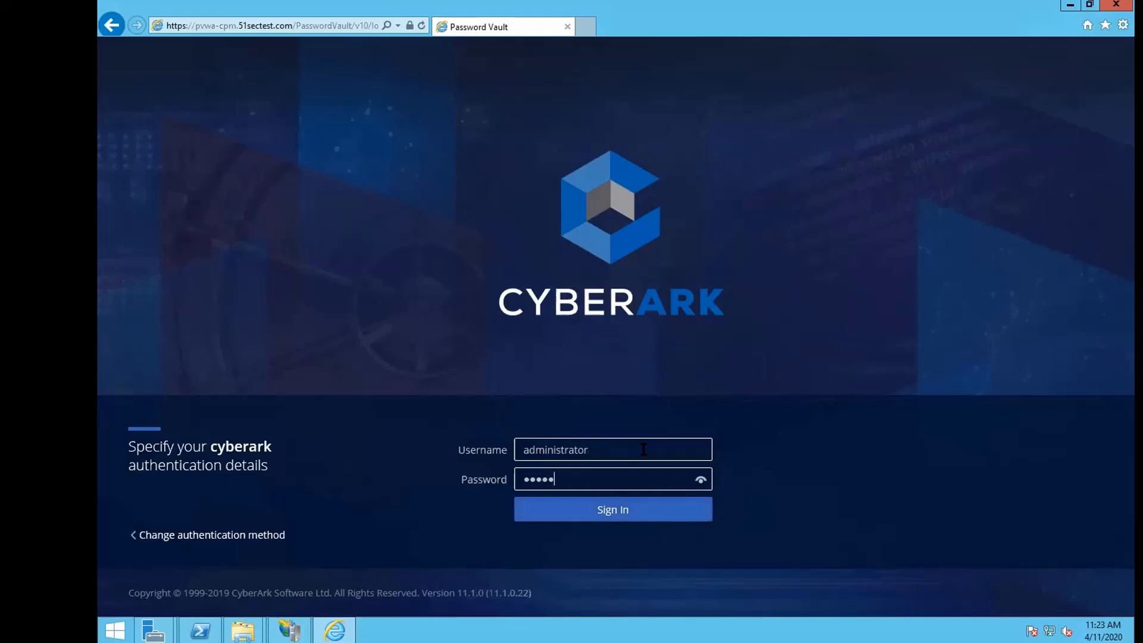
key("Return")
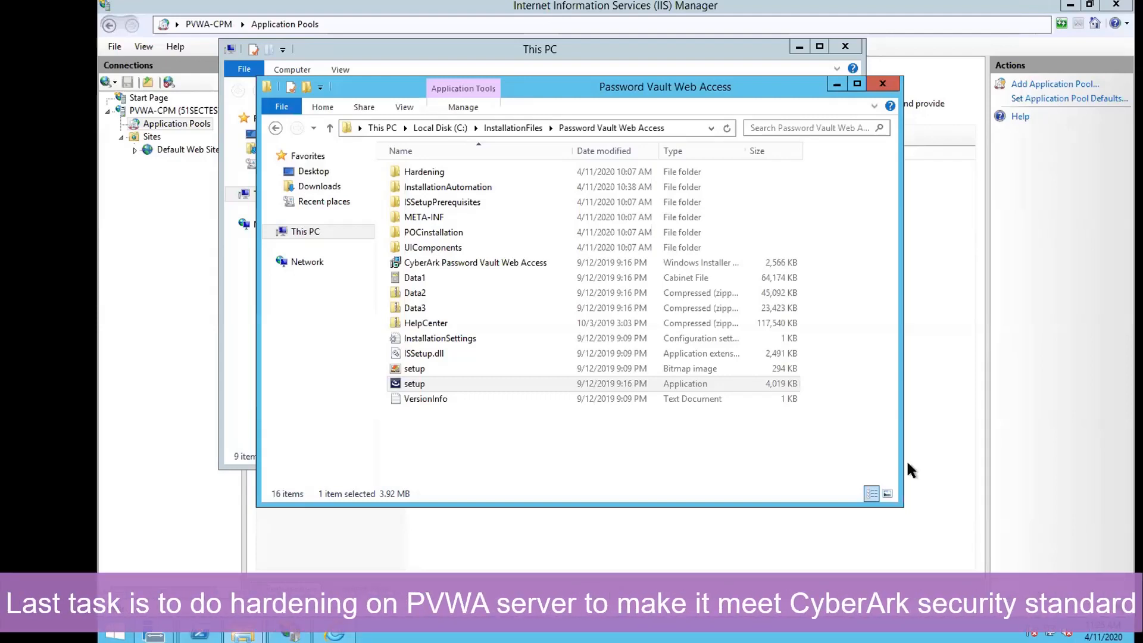
Open the InstallationAutomation folder and select the PVWA_Hardening script.
left_click(447, 189)
double_click(447, 188)
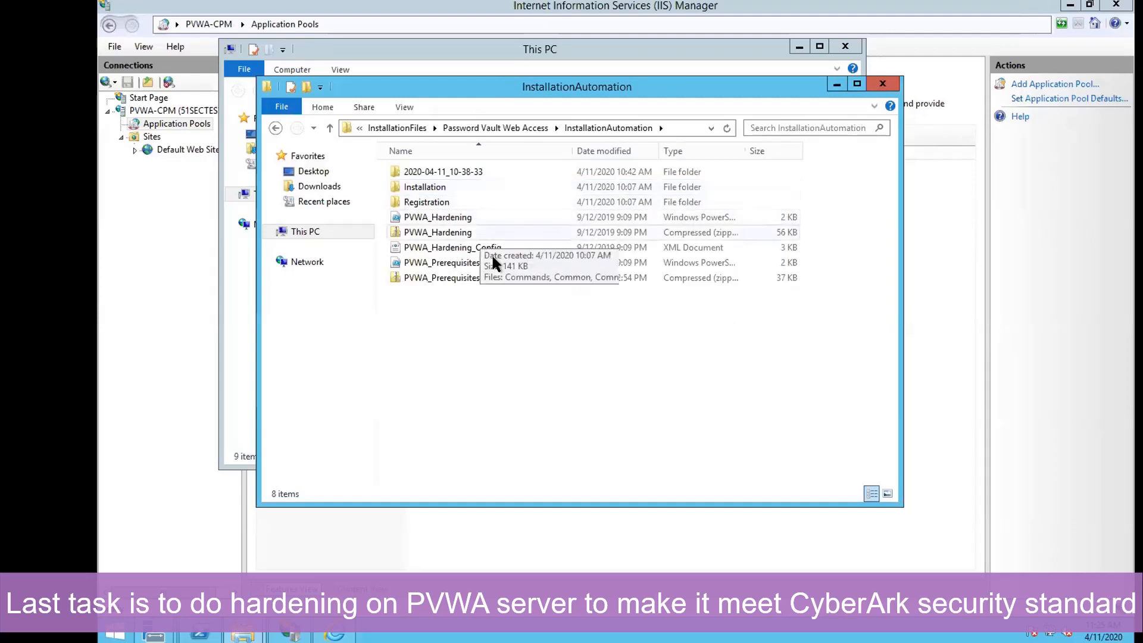
left_click(467, 219)
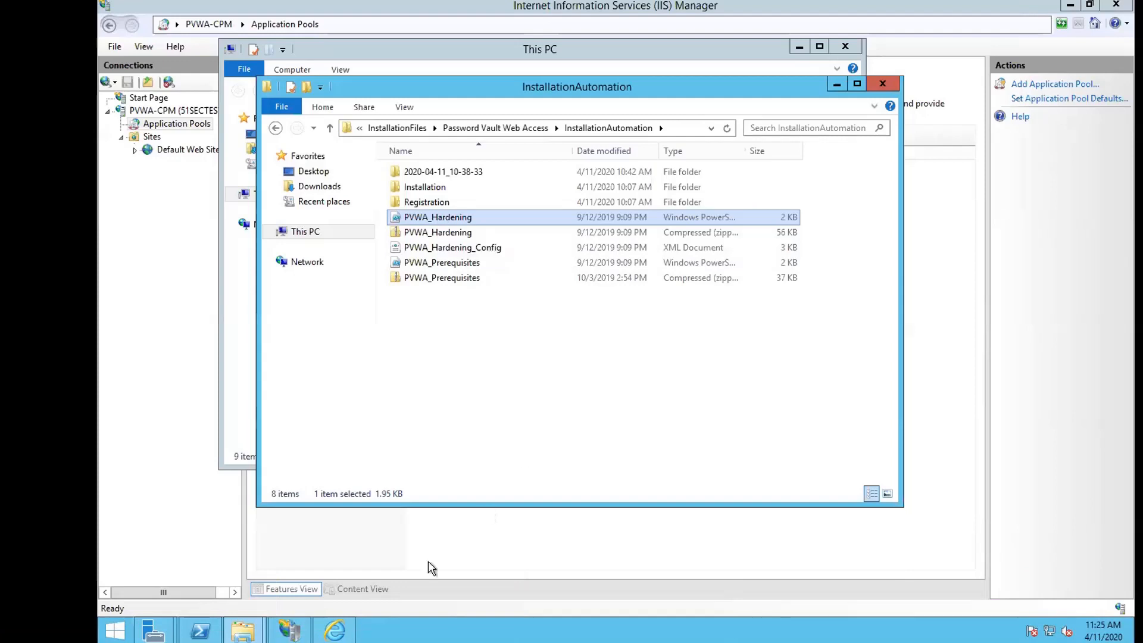
Close the old non-admin PowerShell window and launch PowerShell as administrator.
left_click(200, 629)
left_click(1053, 84)
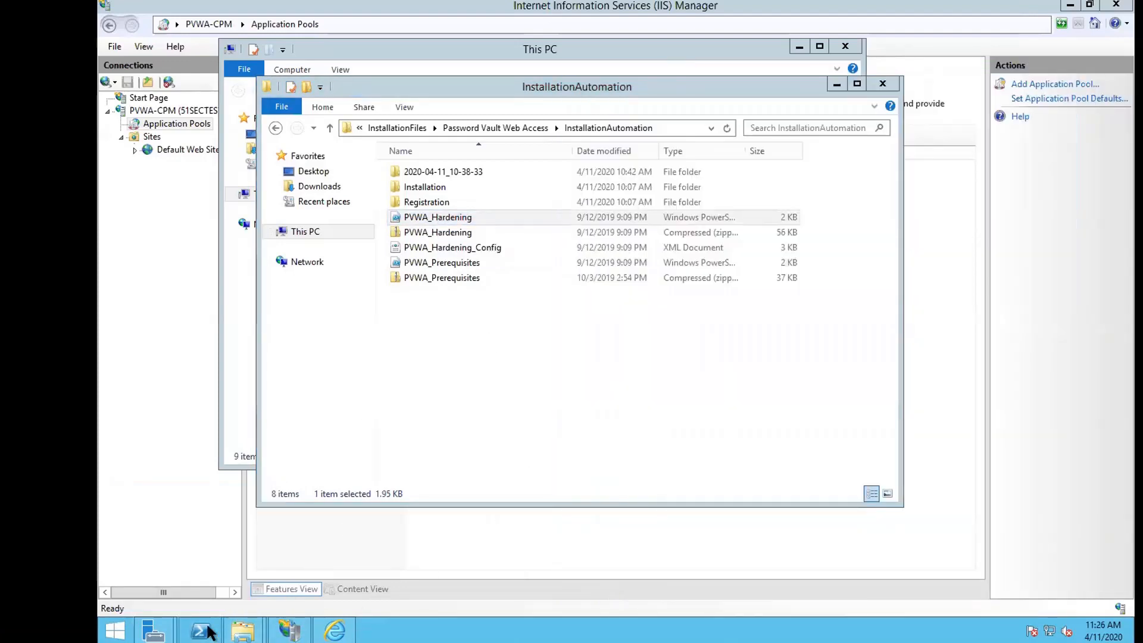
left_click(207, 629)
right_click(202, 630)
left_click(225, 496)
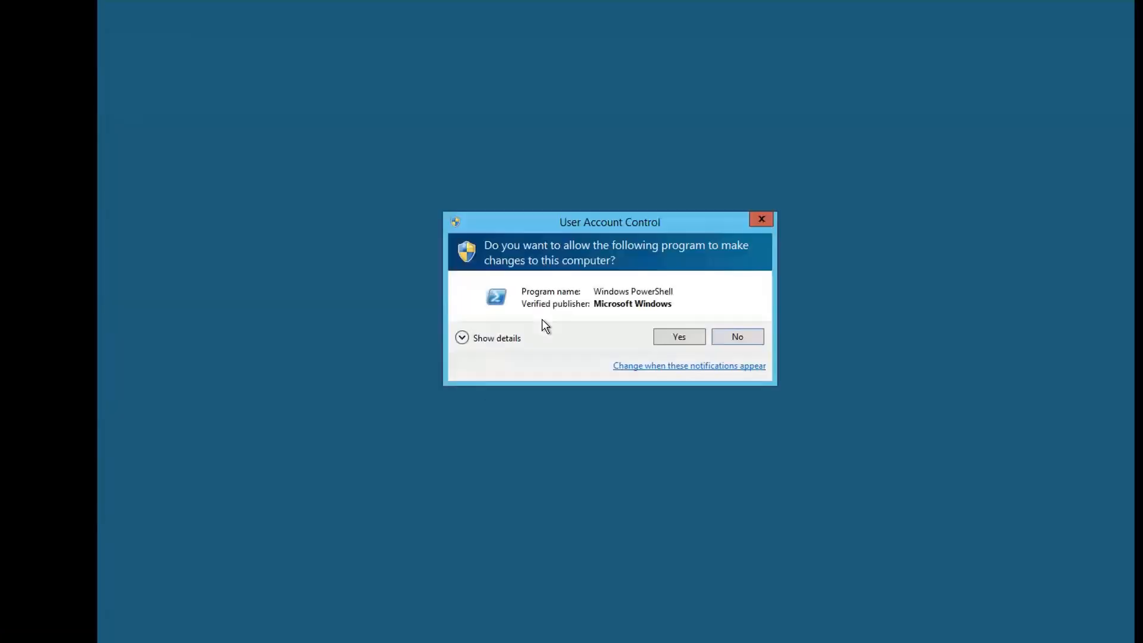
Approve elevation and change to C:\InstallationFiles\Password Vault Web Access\InstallationAutomation, listing its files.
left_click(678, 336)
type("cd \\")
key("Return")
type("cd C:\\InstallationFiles")
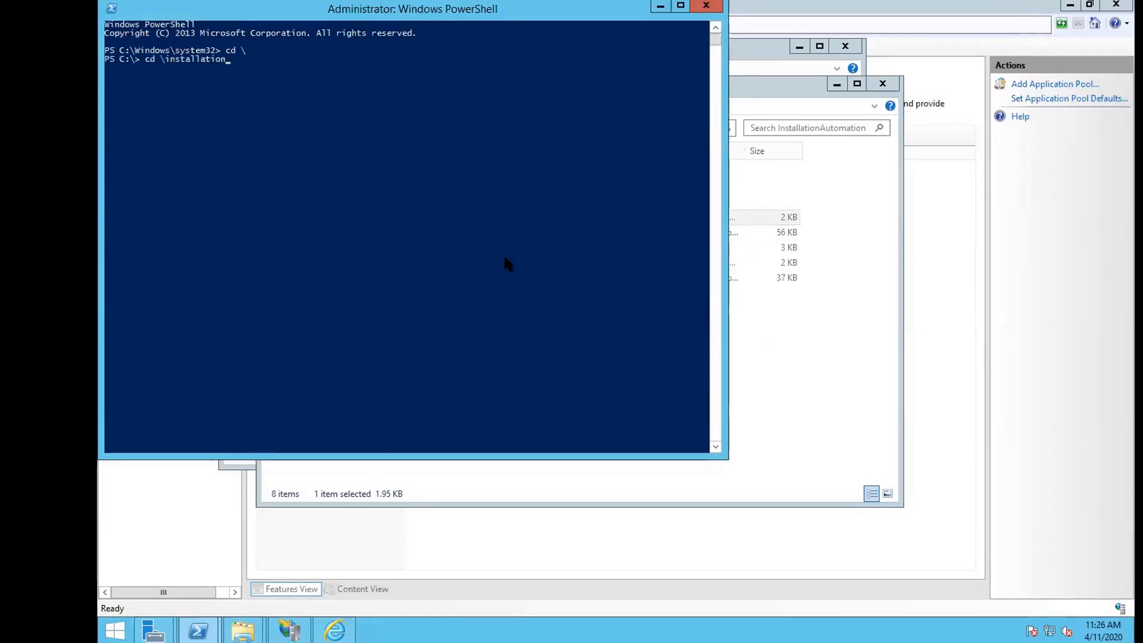
key("Return")
type("cd pvwa")
key("Return")
type("cd '.\\Password Vault Web Access'")
key("Return")
type("cd .\\InstallationAutomation")
key("Return")
type("ls")
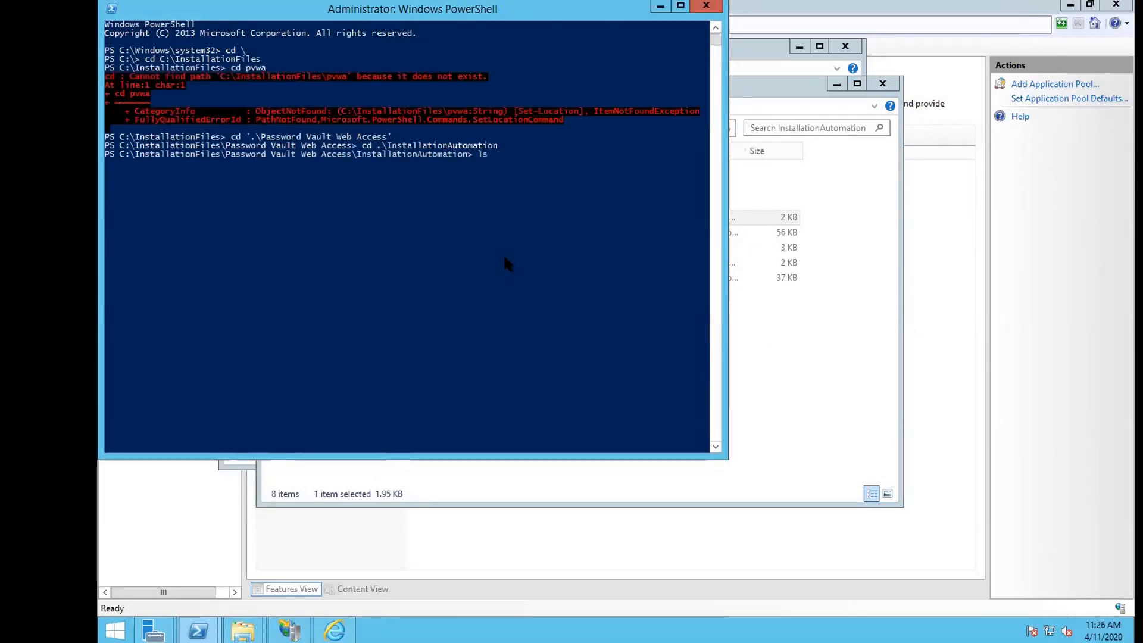
key("Return")
Run .\PVWA_Hardening.ps1, which finishes with isSucceeded 1 and some errors.
type(".\\pvwa_h")
key("Tab")
key("Return")
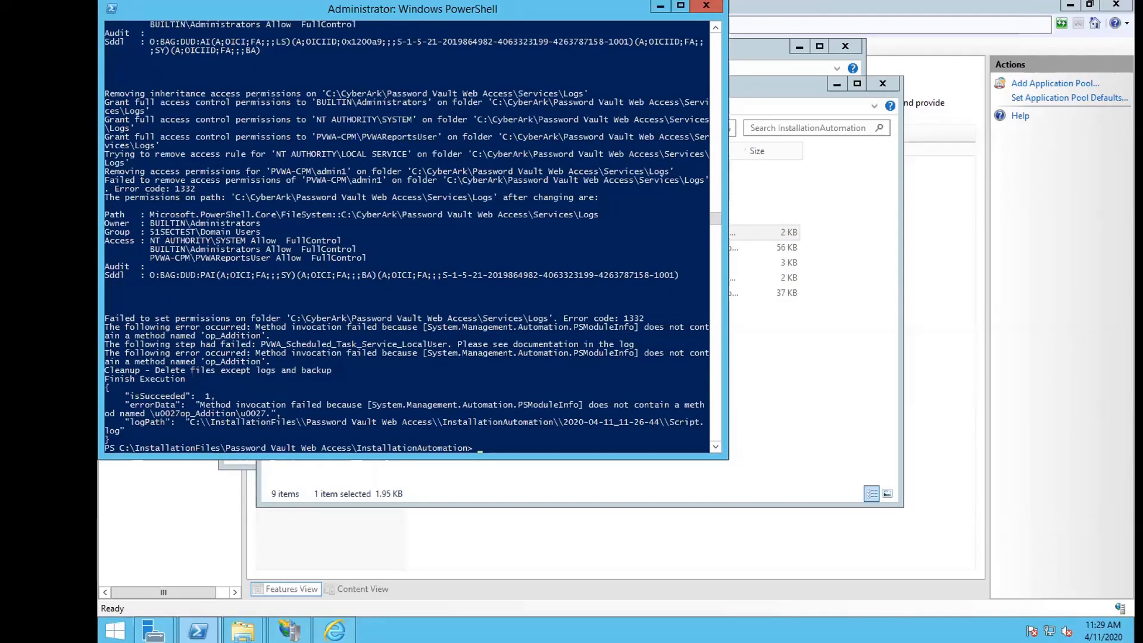
left_click(435, 371)
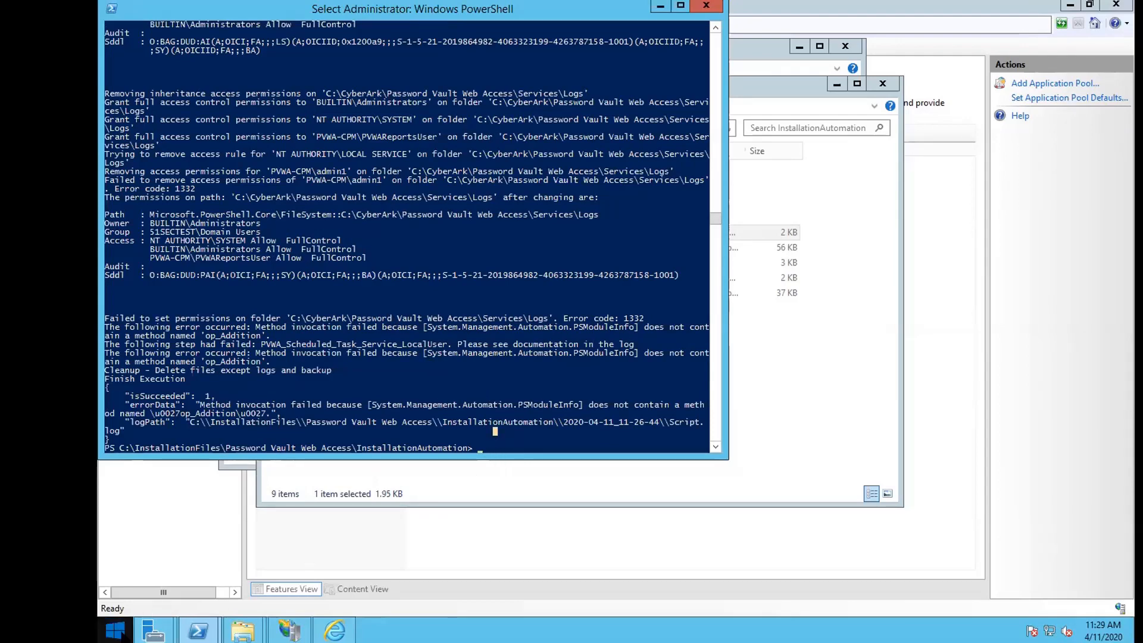
left_click(115, 630)
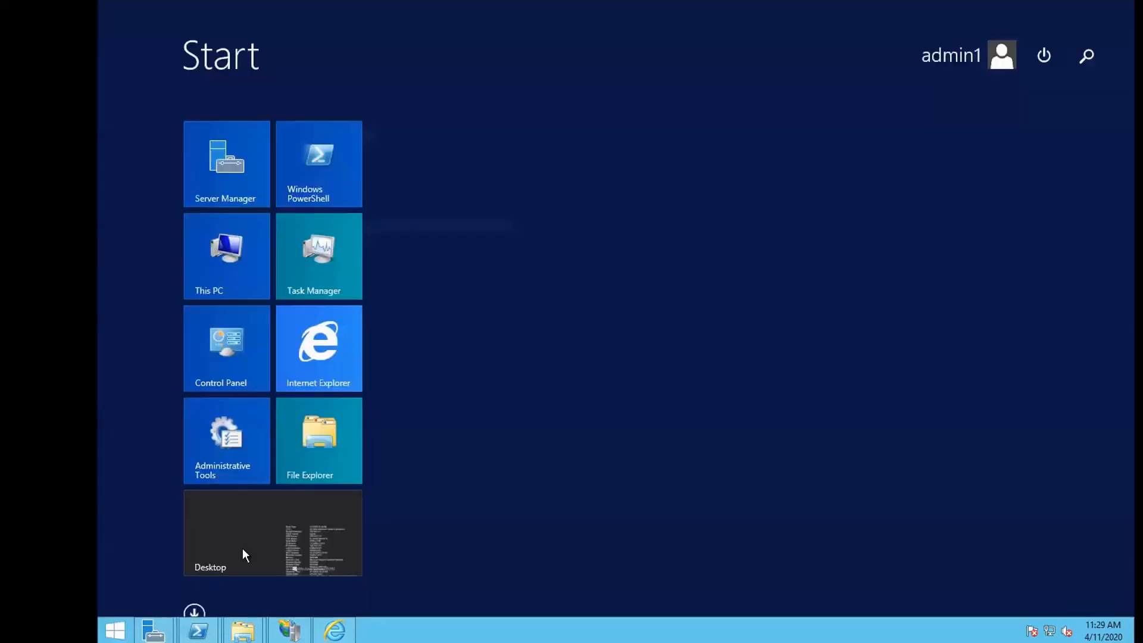
Restart the server from the Start screen's power options, confirming the restart.
left_click(1045, 57)
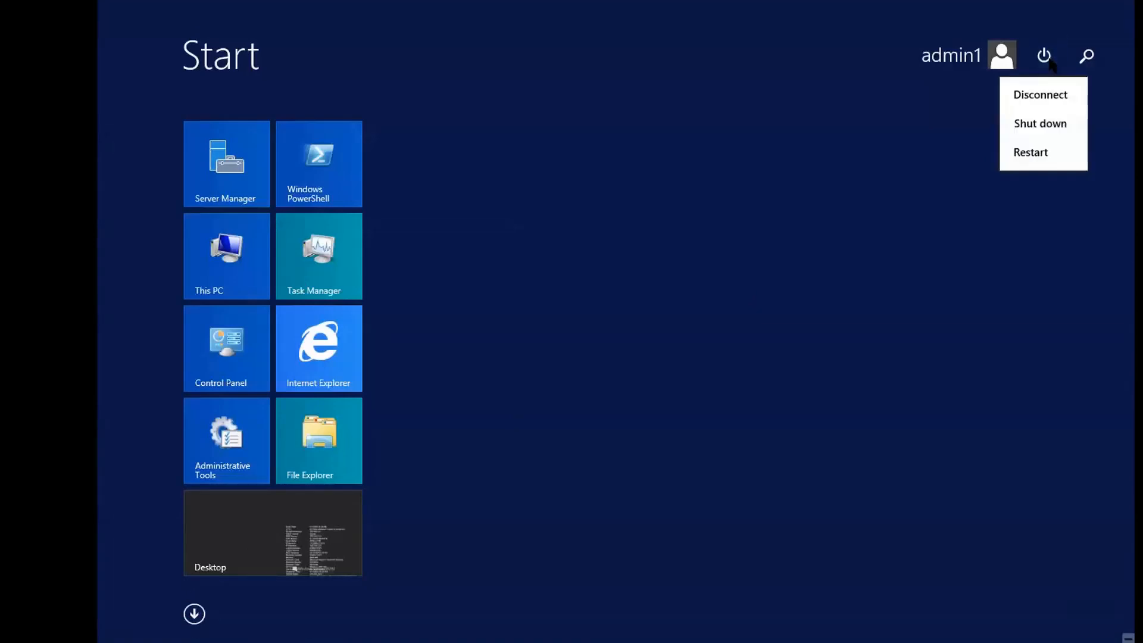
left_click(1035, 151)
left_click(1070, 174)
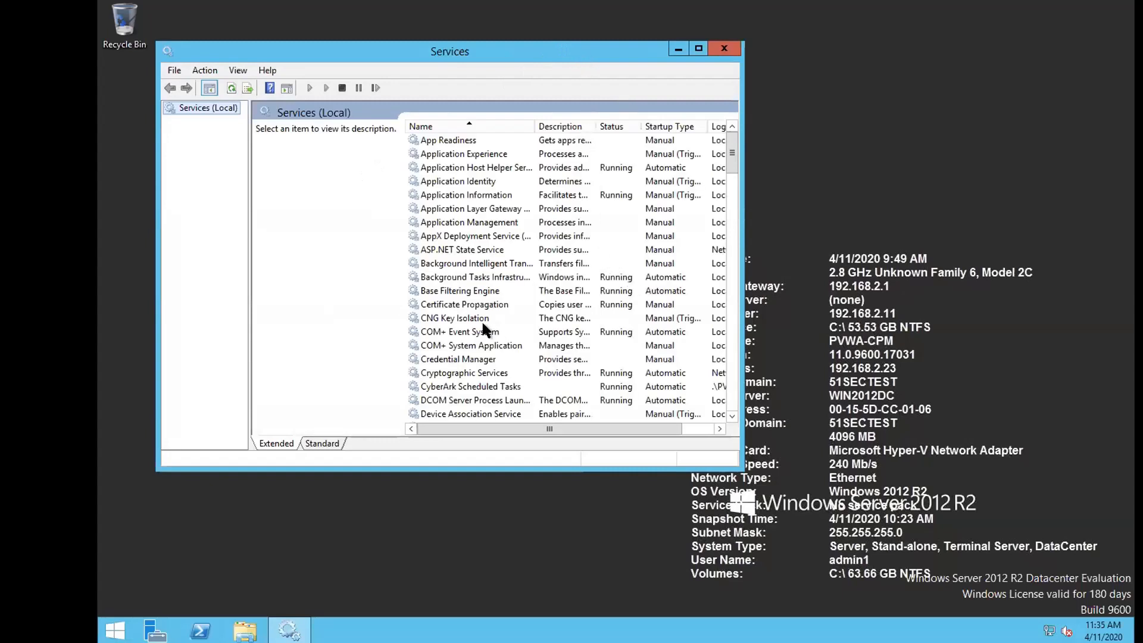
left_click(459, 386)
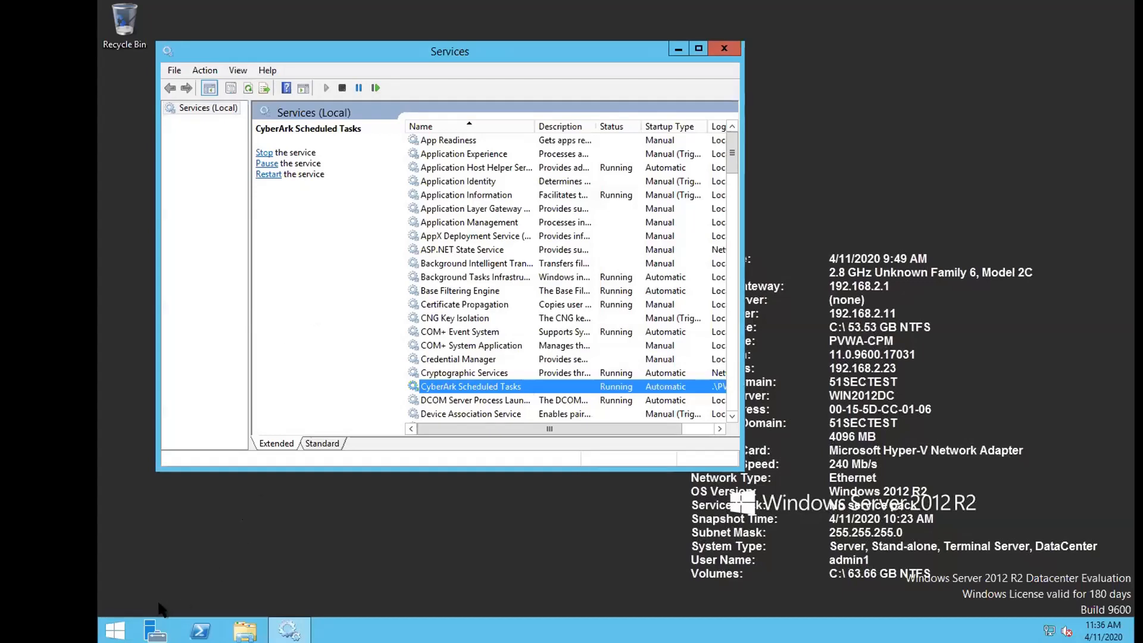
right_click(121, 629)
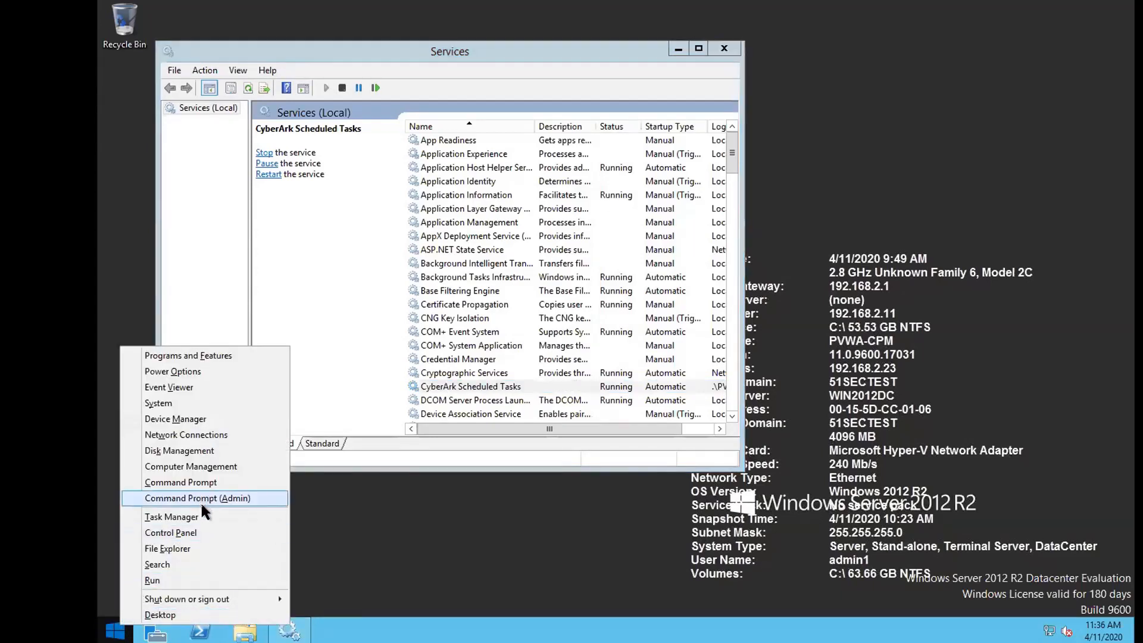
left_click(160, 630)
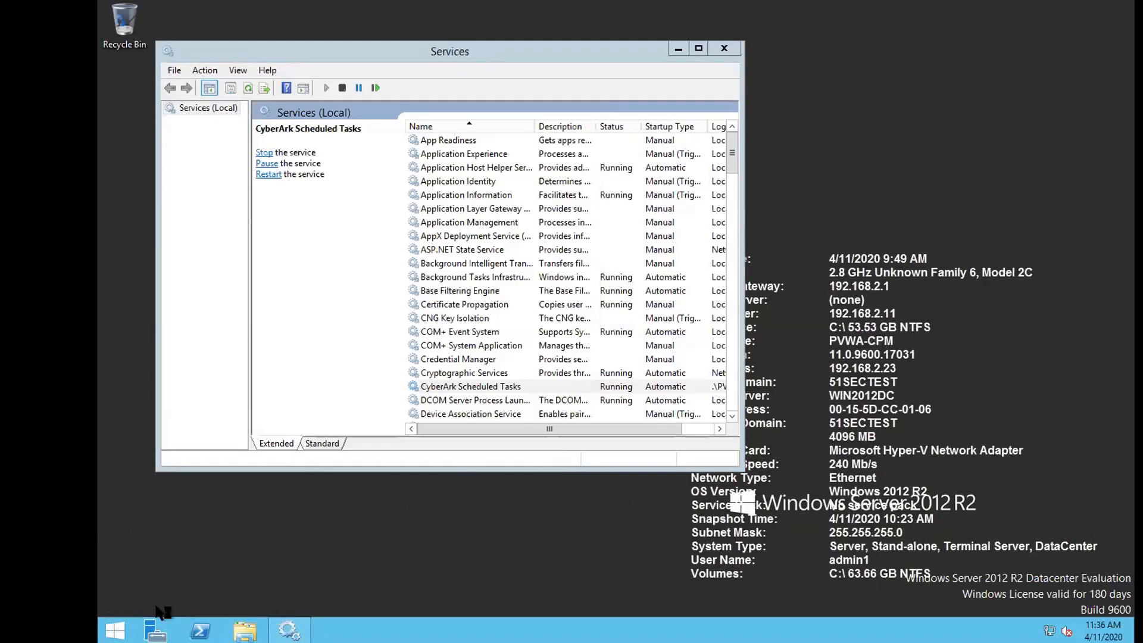
left_click(116, 633)
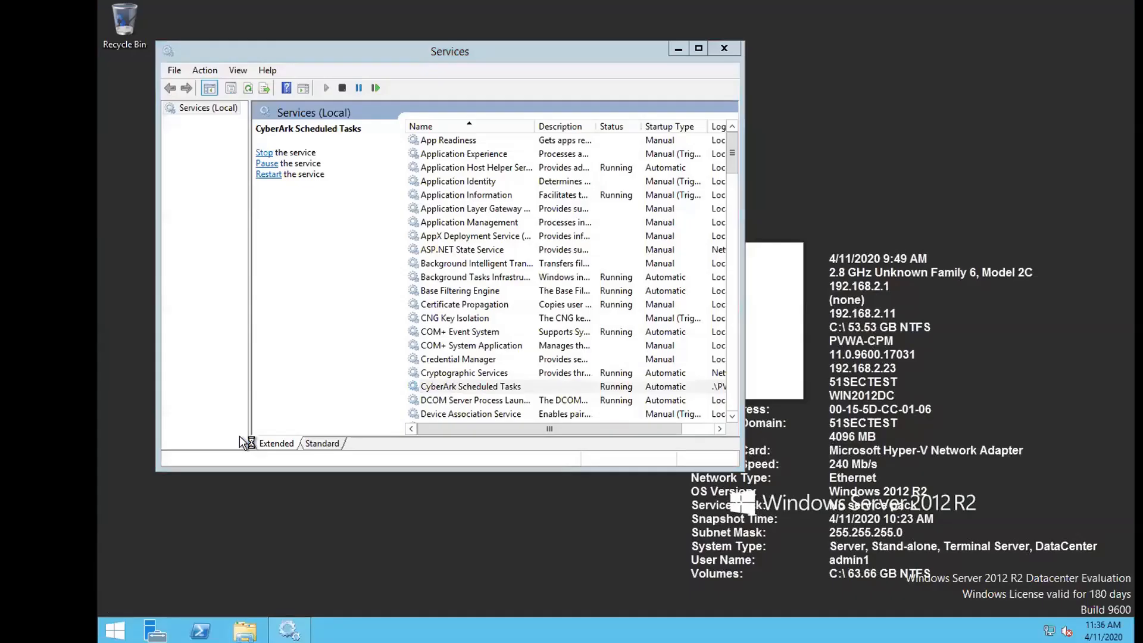
Launch IIS Manager from Administrative Tools, maximized, showing Application Pools with full names.
left_click(723, 48)
left_click(115, 630)
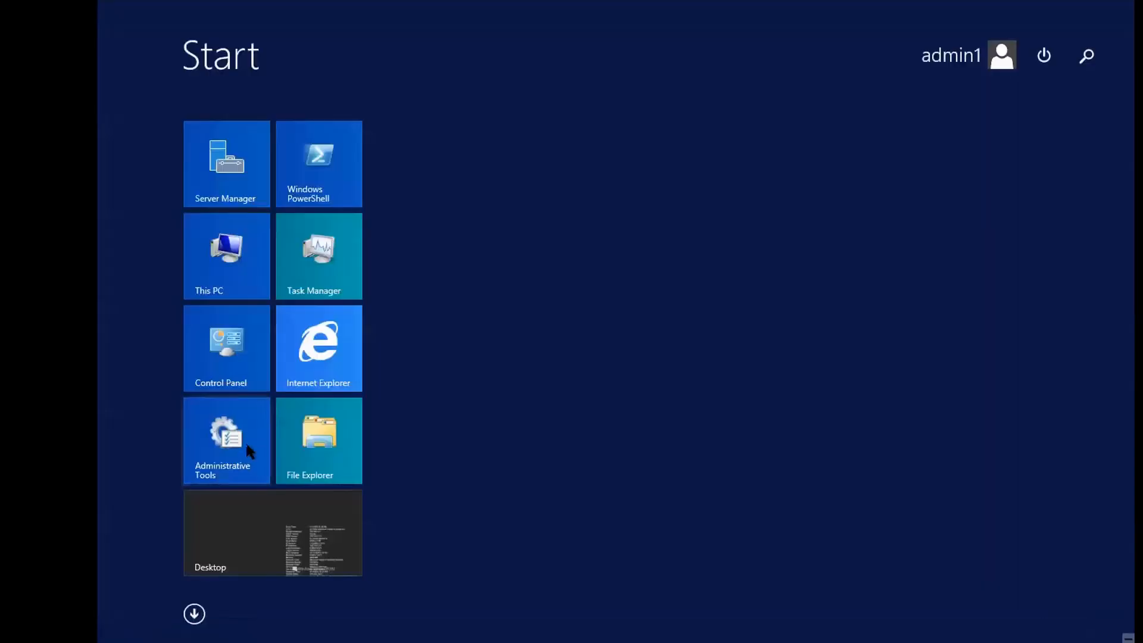
left_click(245, 441)
left_click(529, 268)
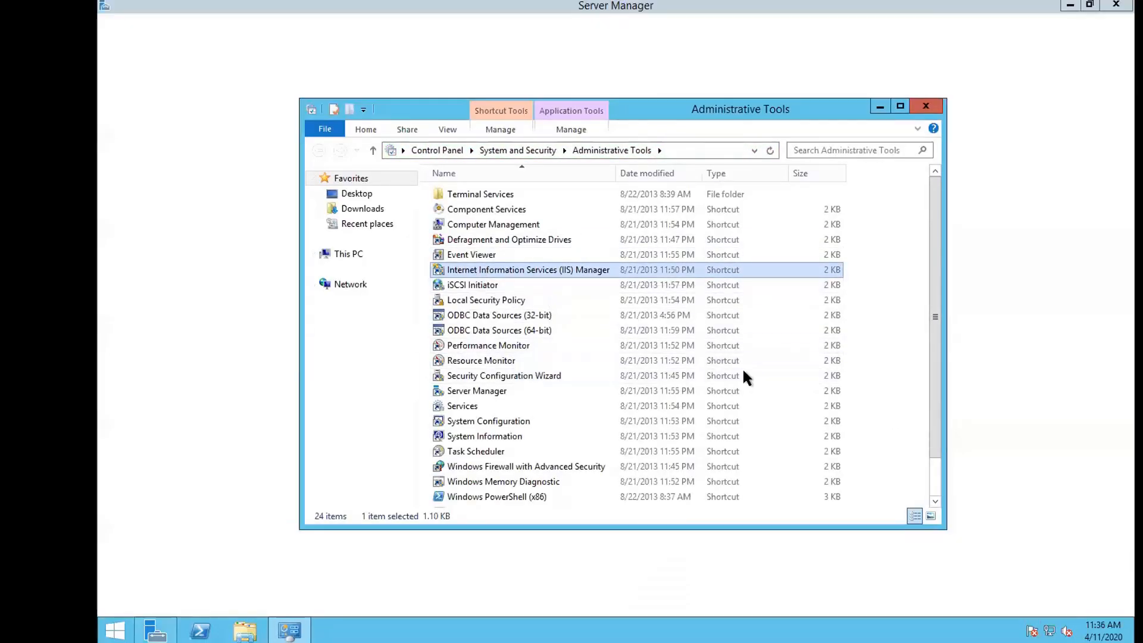
double_click(476, 268)
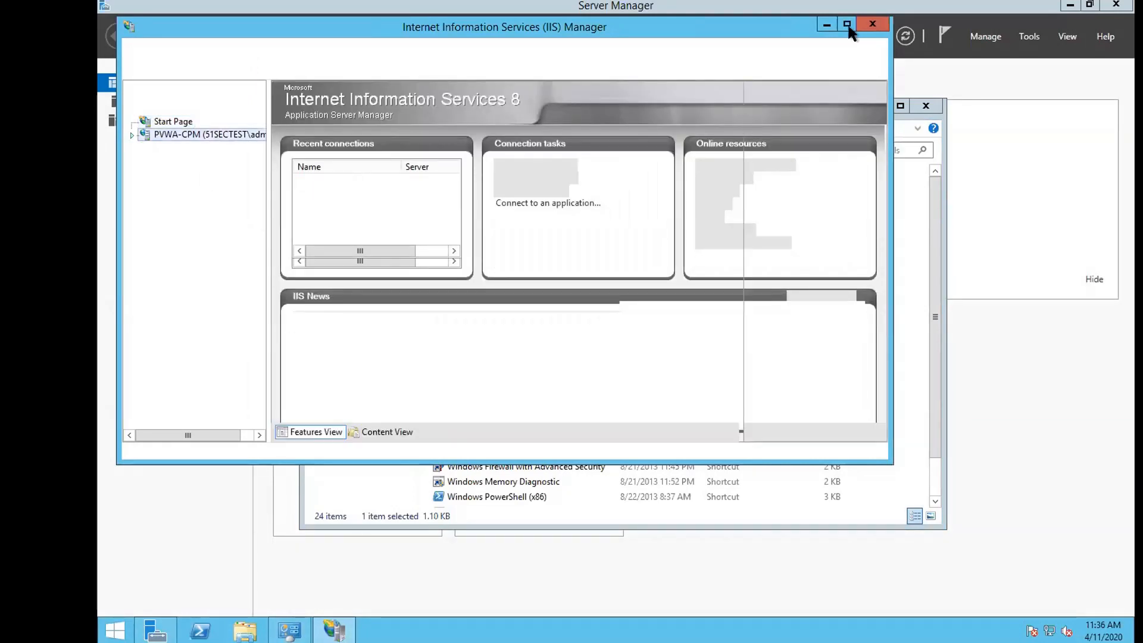
left_click(848, 27)
left_click(159, 124)
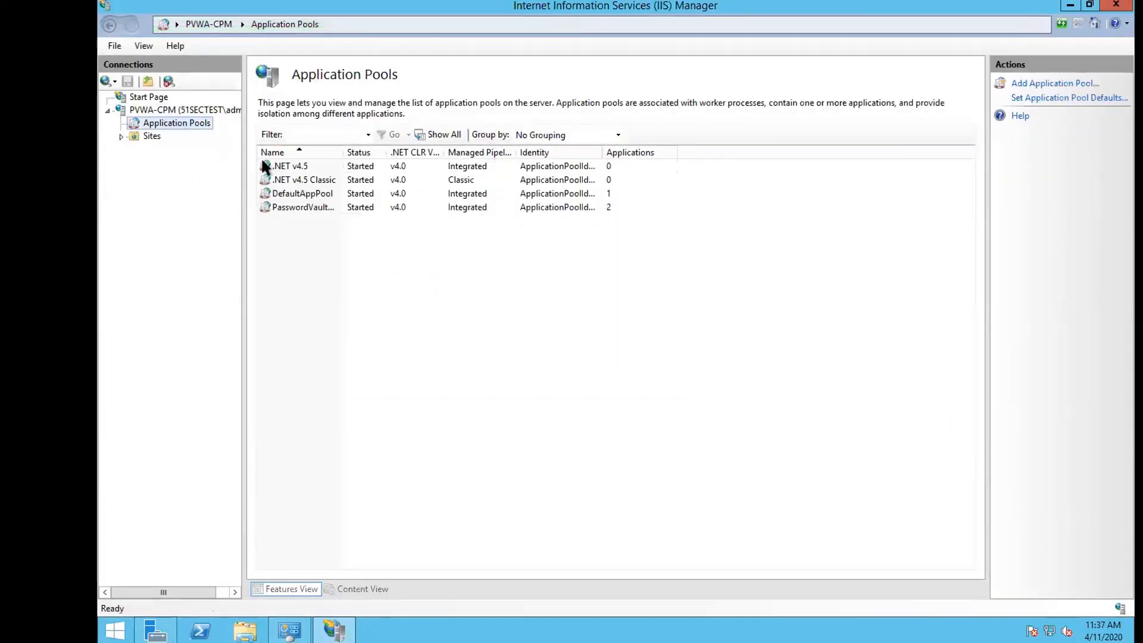
left_click_drag(343, 153, 454, 134)
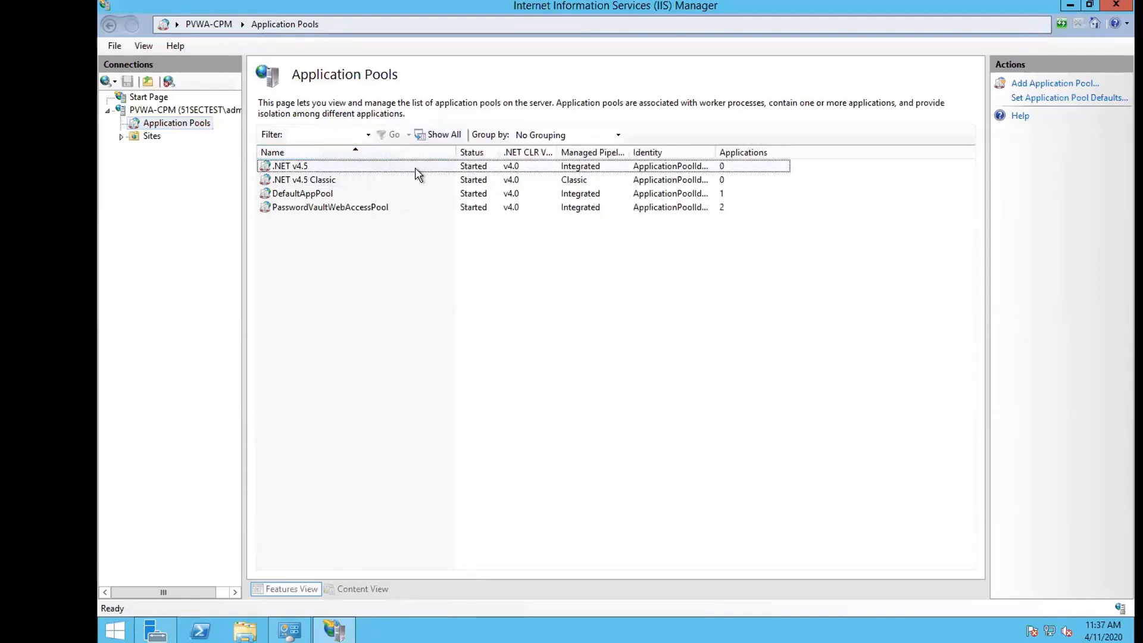
Remove the .NET v4.5 and .NET v4.5 Classic application pools.
right_click(322, 168)
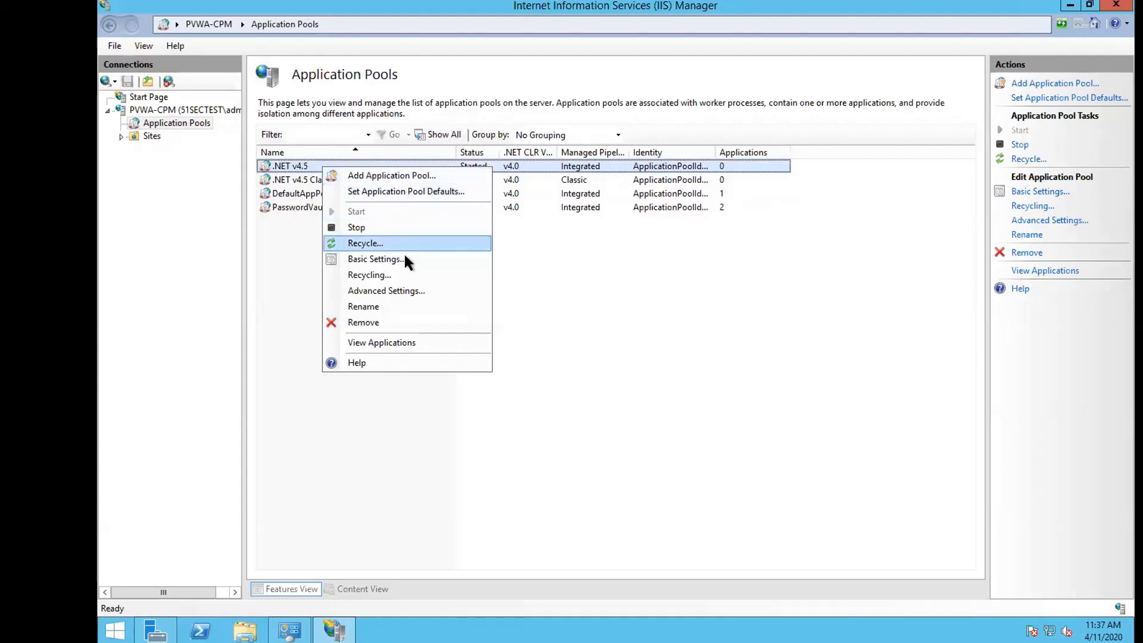
left_click(420, 324)
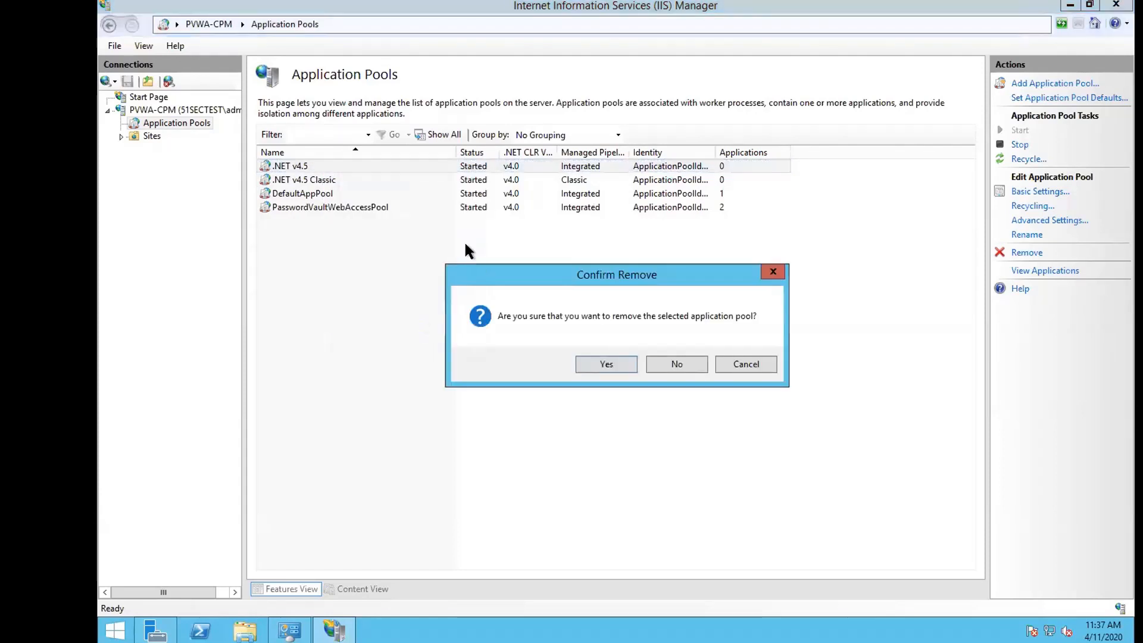
left_click(605, 364)
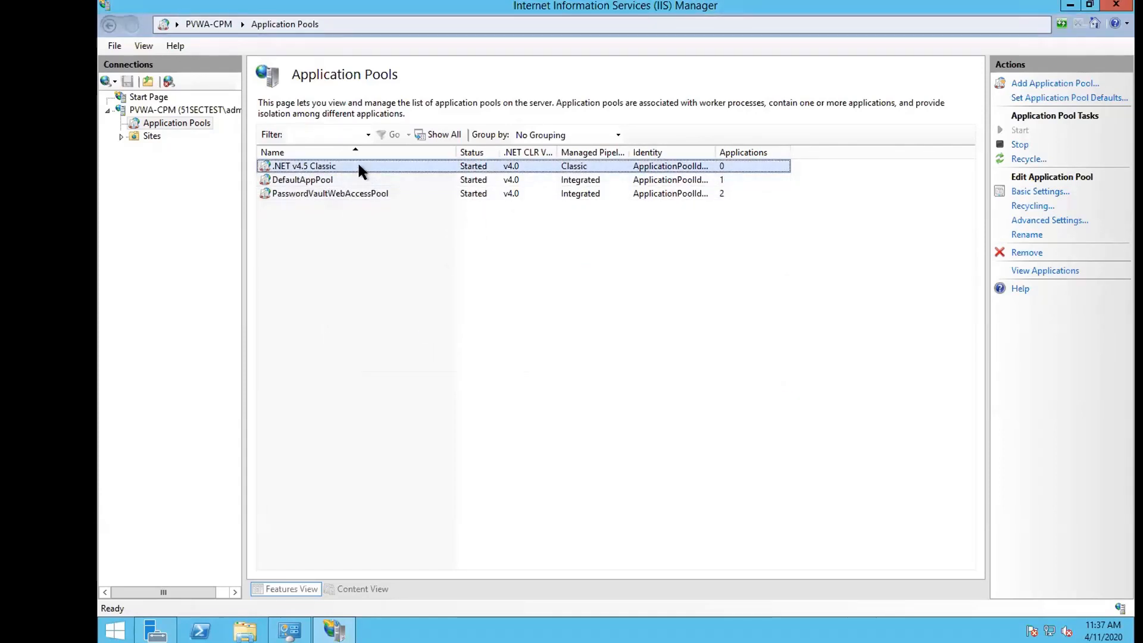
right_click(359, 168)
left_click(456, 323)
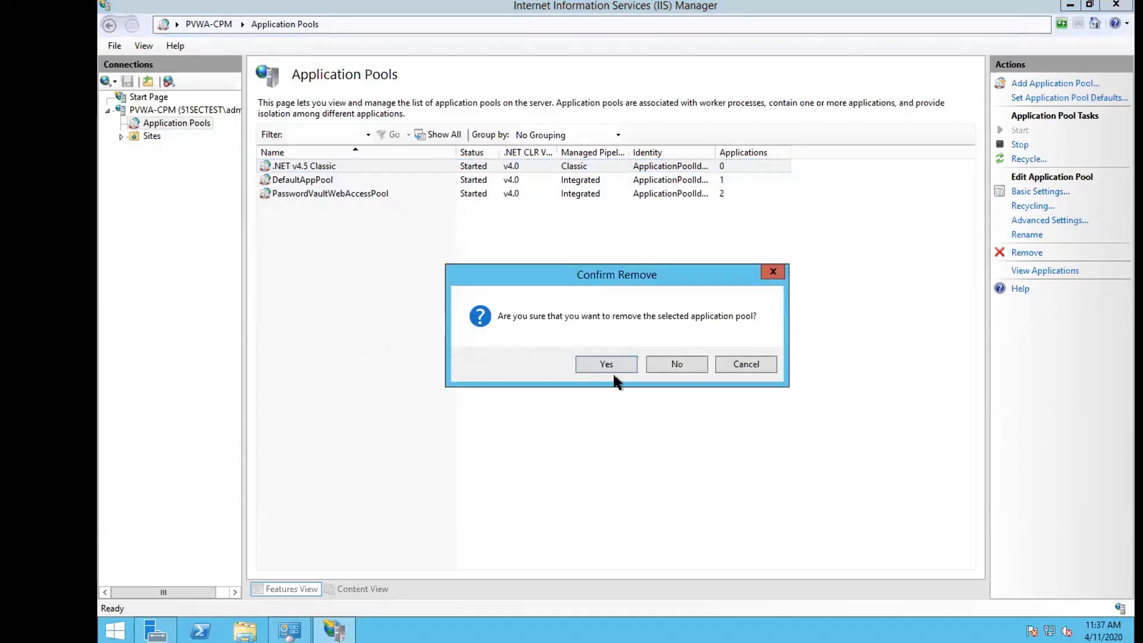
left_click(619, 364)
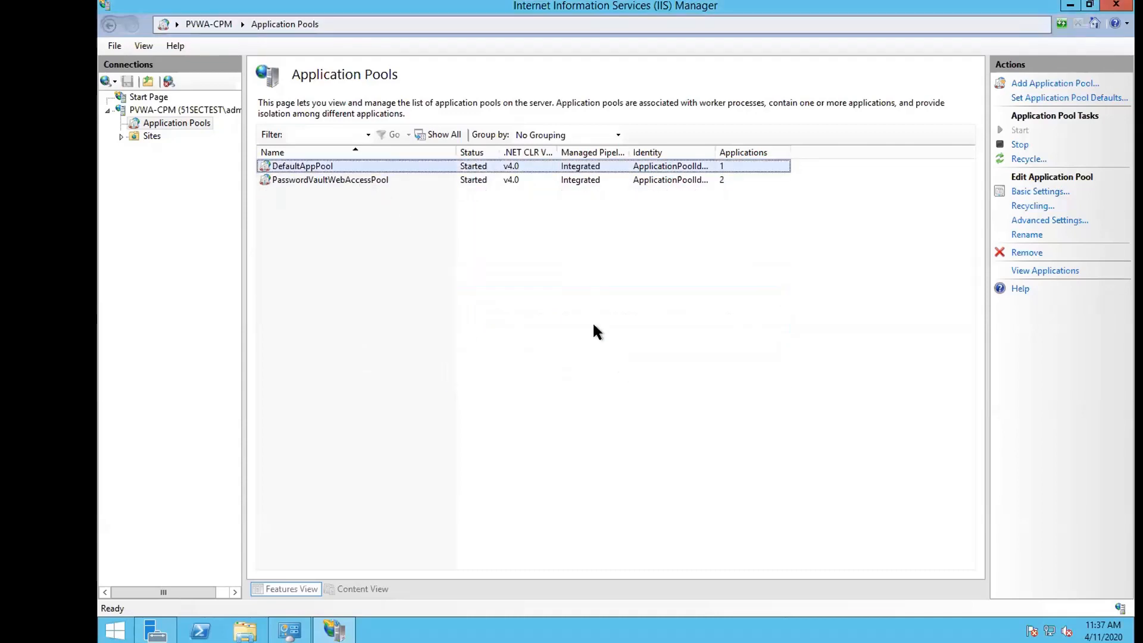
Review the remaining DefaultAppPool and PasswordVaultWebAccessPool entries.
left_click(376, 179)
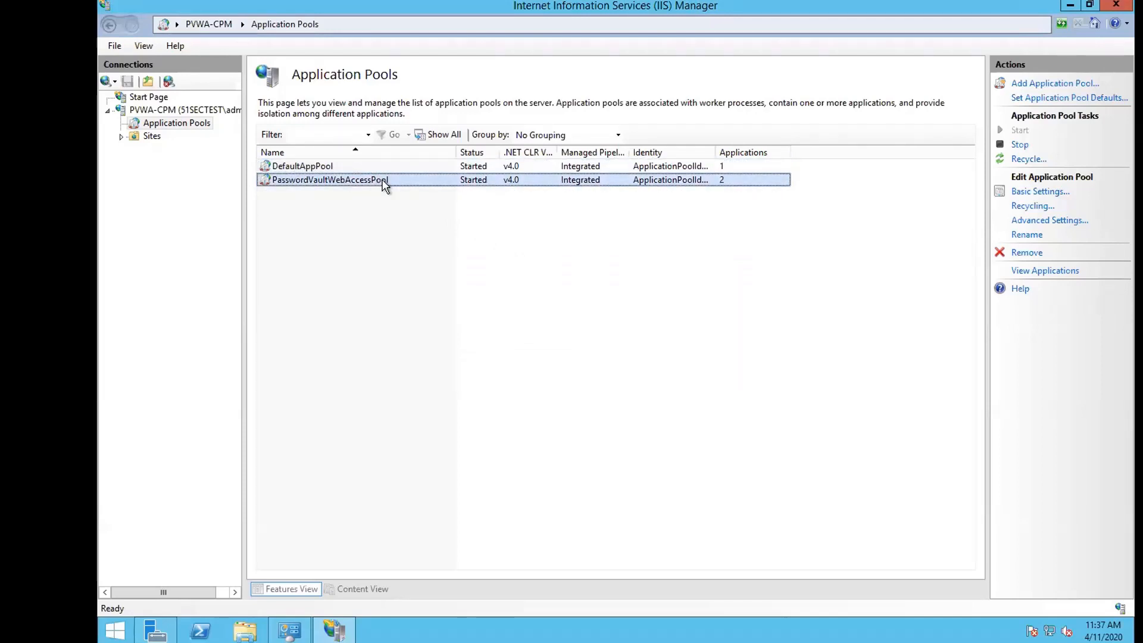
left_click(589, 168)
left_click(592, 180)
left_click(114, 629)
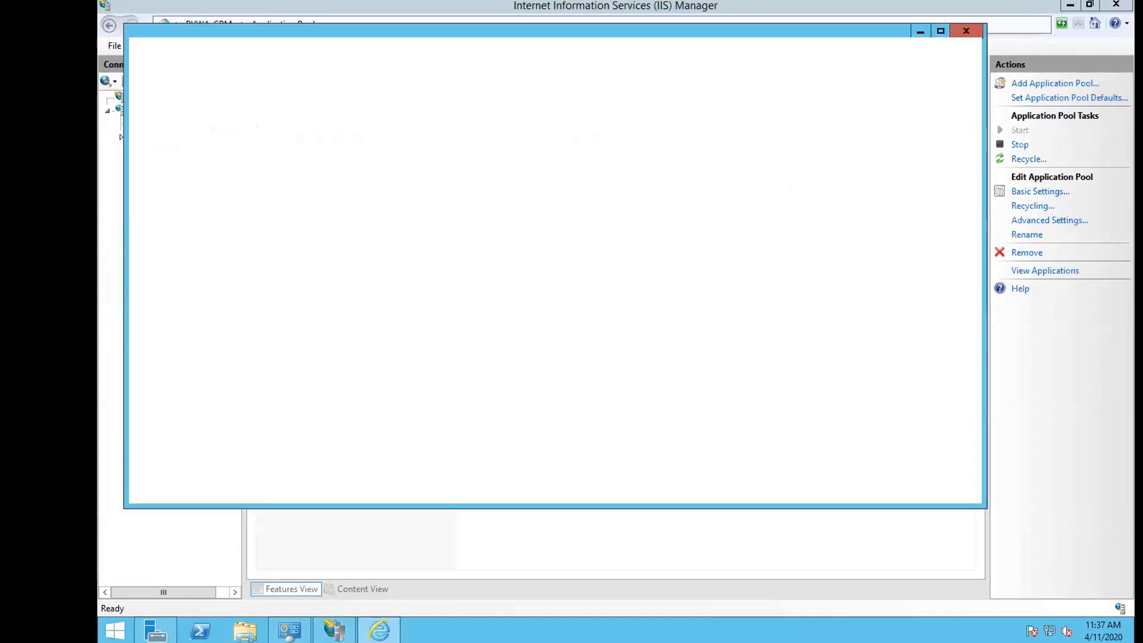
double_click(624, 30)
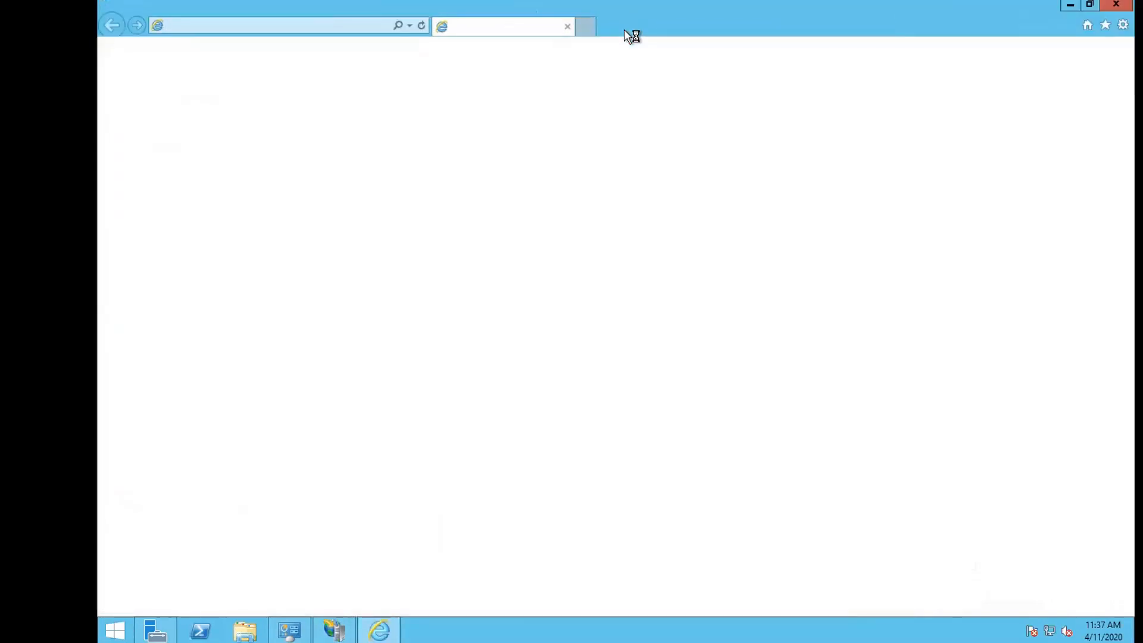
left_click(309, 28)
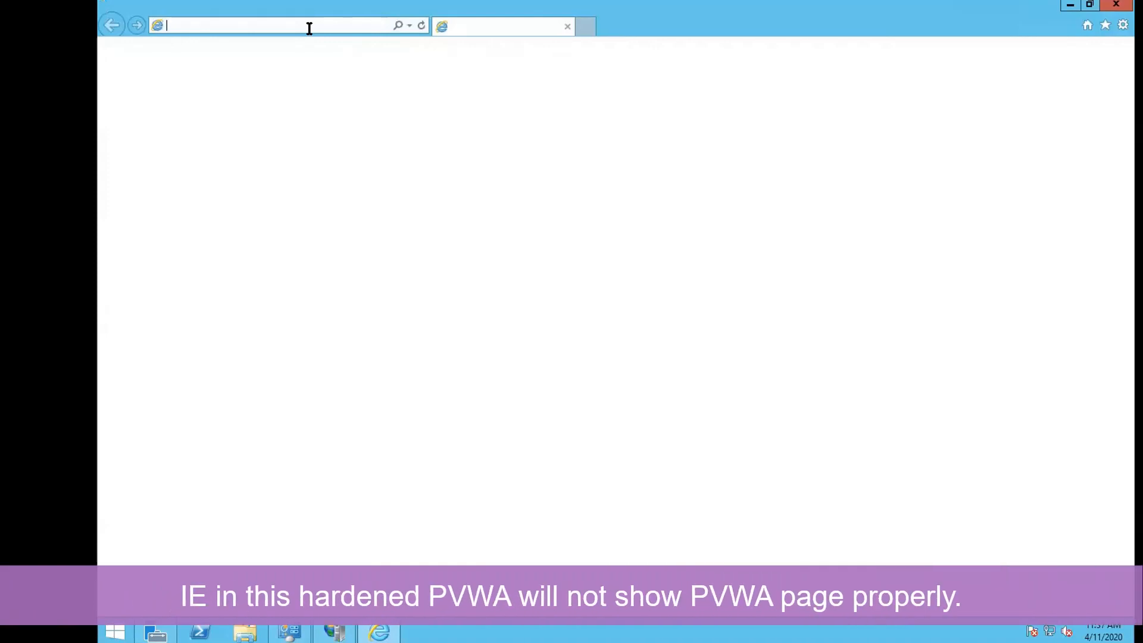
type("http://")
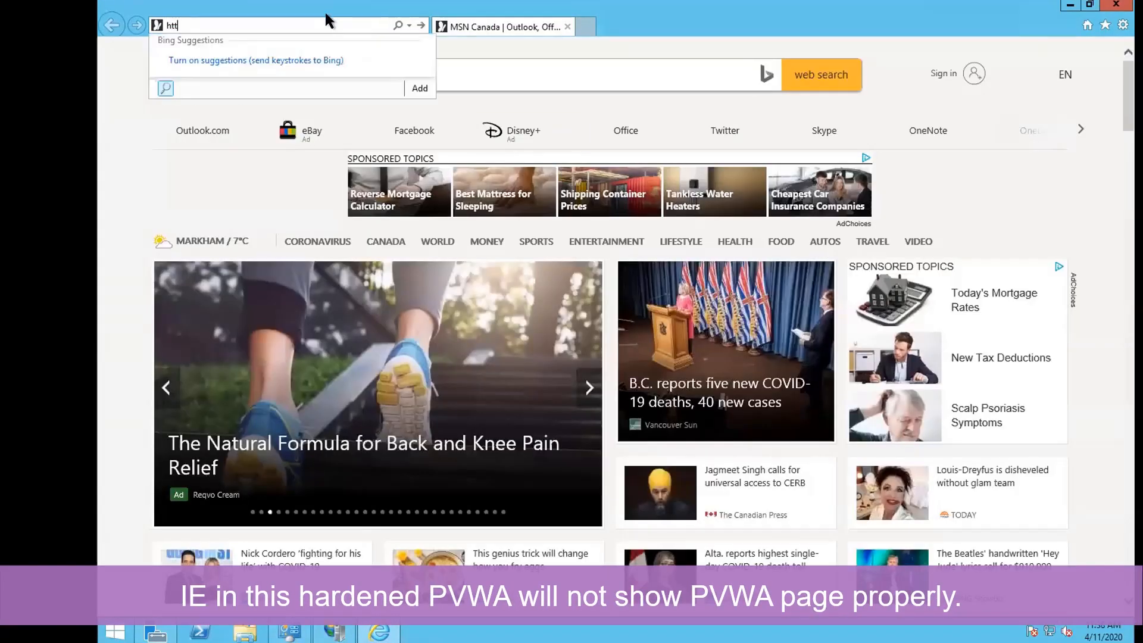
type("s://pvwa-cpm.51sectest.com/")
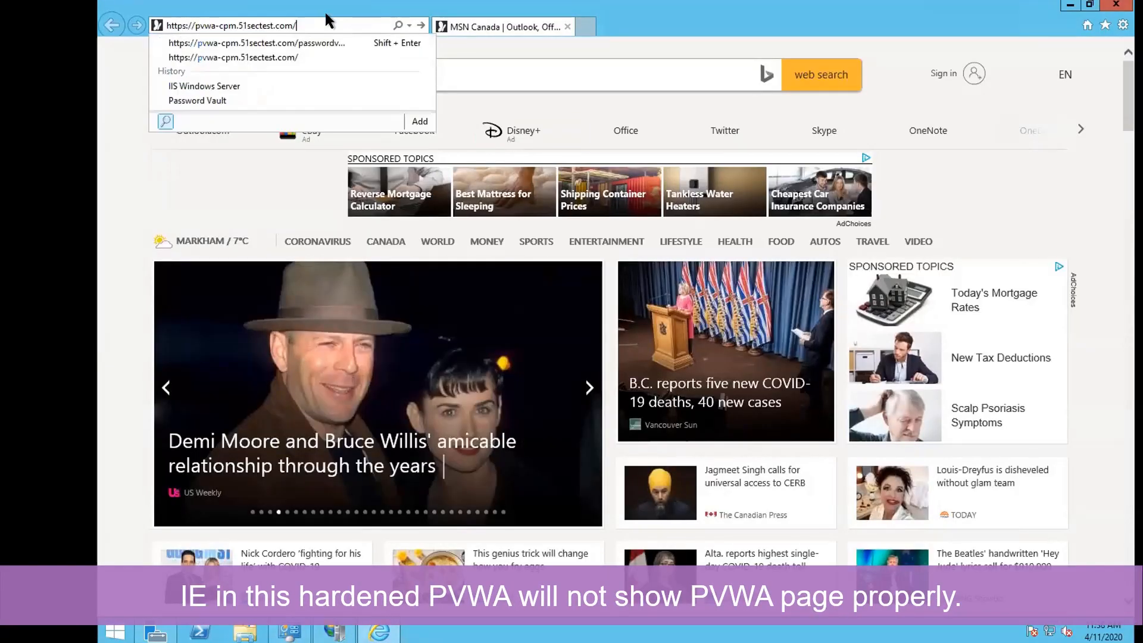
key("Return")
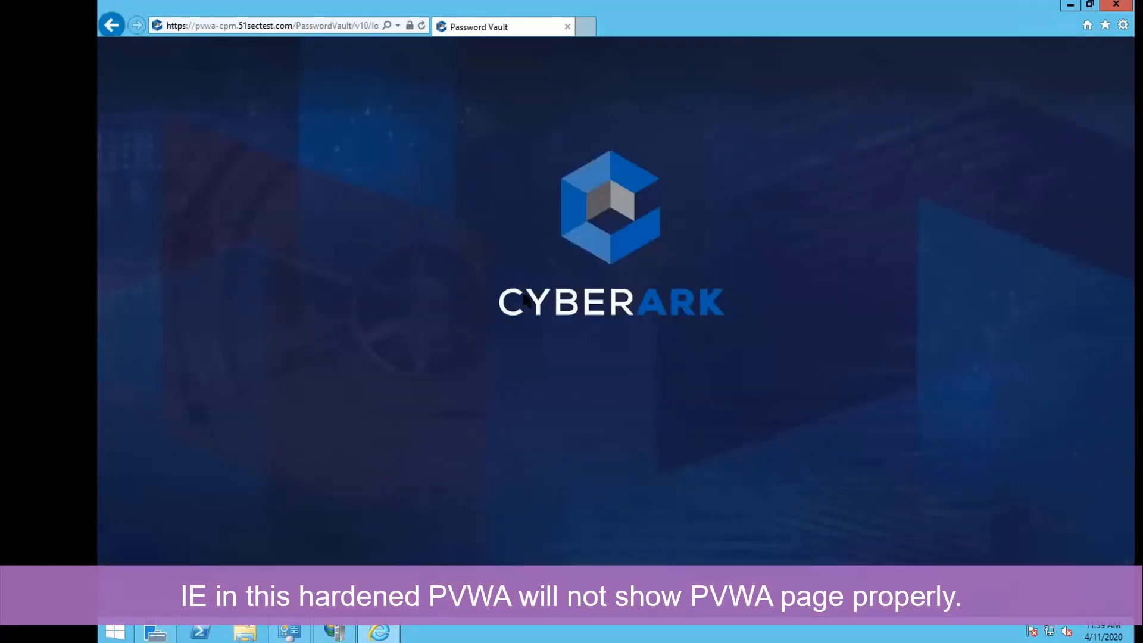
Sign in with CyberArk authentication and reach the Policy by Platform page.
left_click(535, 504)
left_click(589, 508)
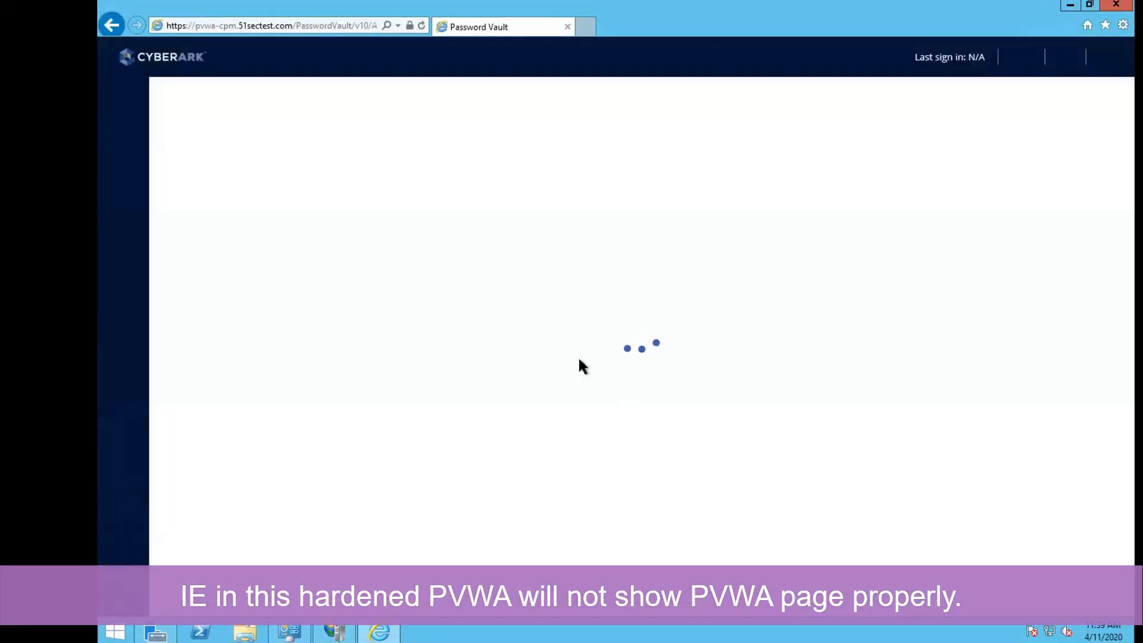
mouse_move(378, 632)
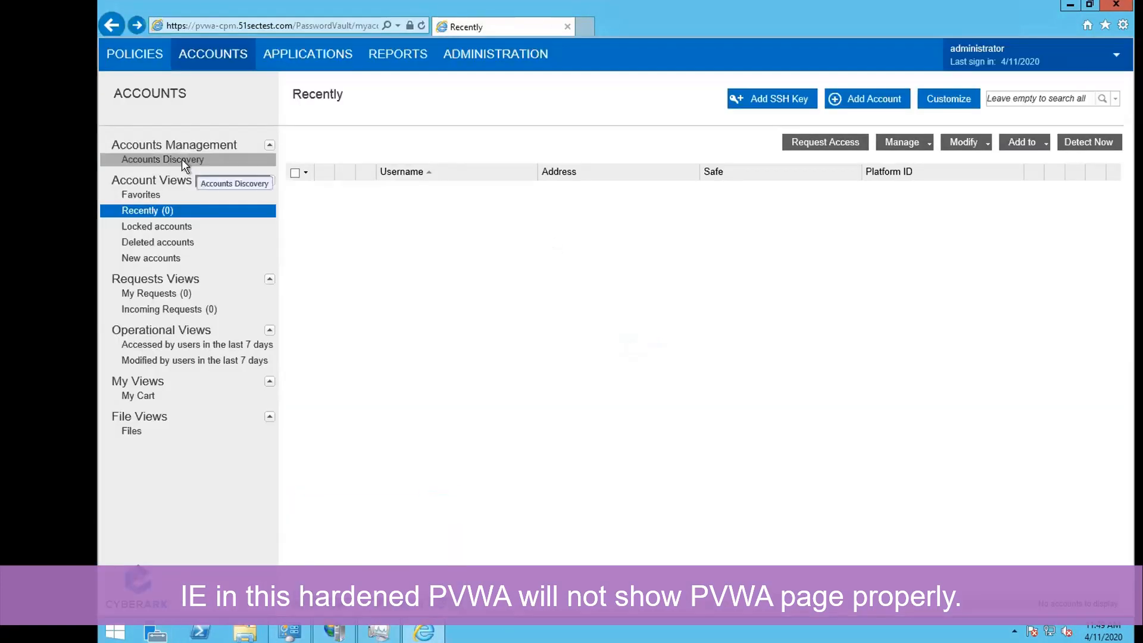
left_click(181, 159)
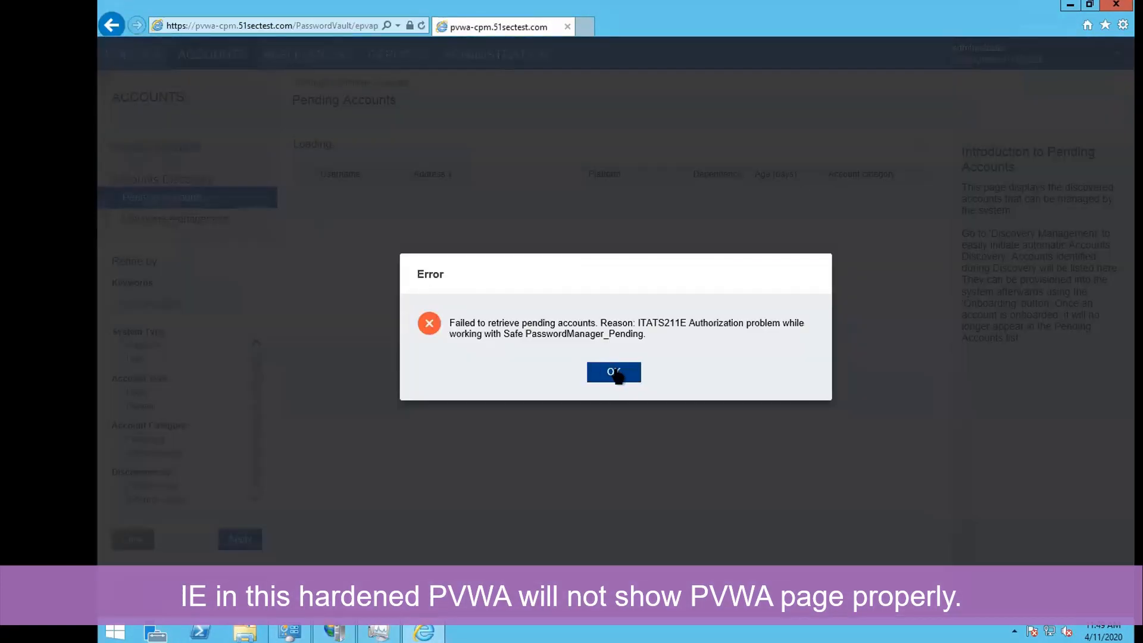
left_click(613, 372)
left_click(144, 54)
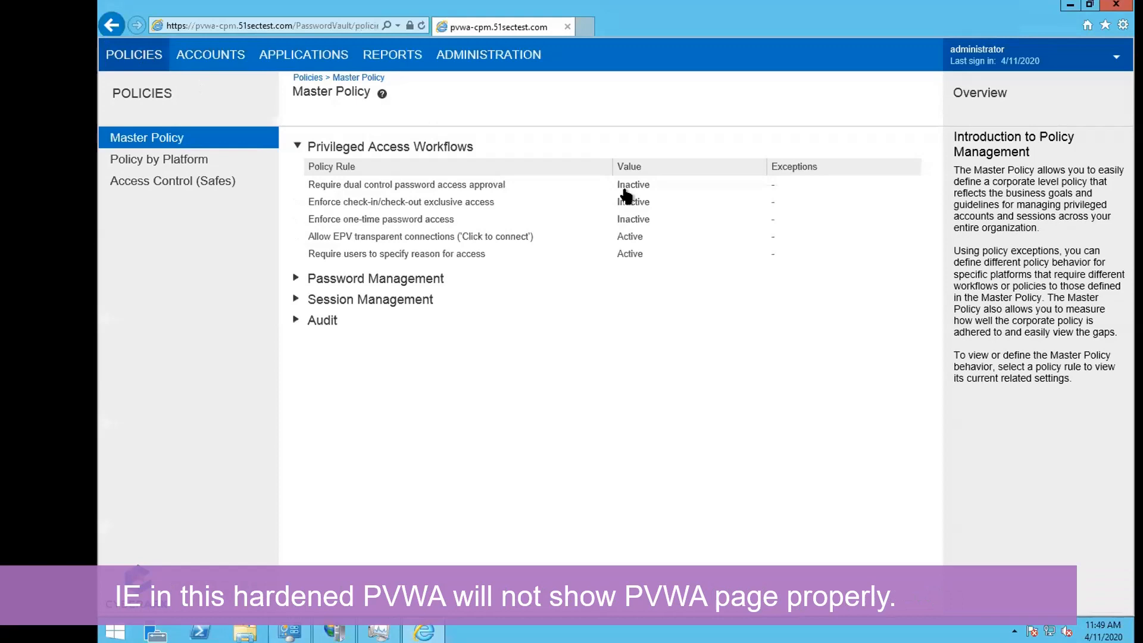
left_click(179, 158)
key("Escape")
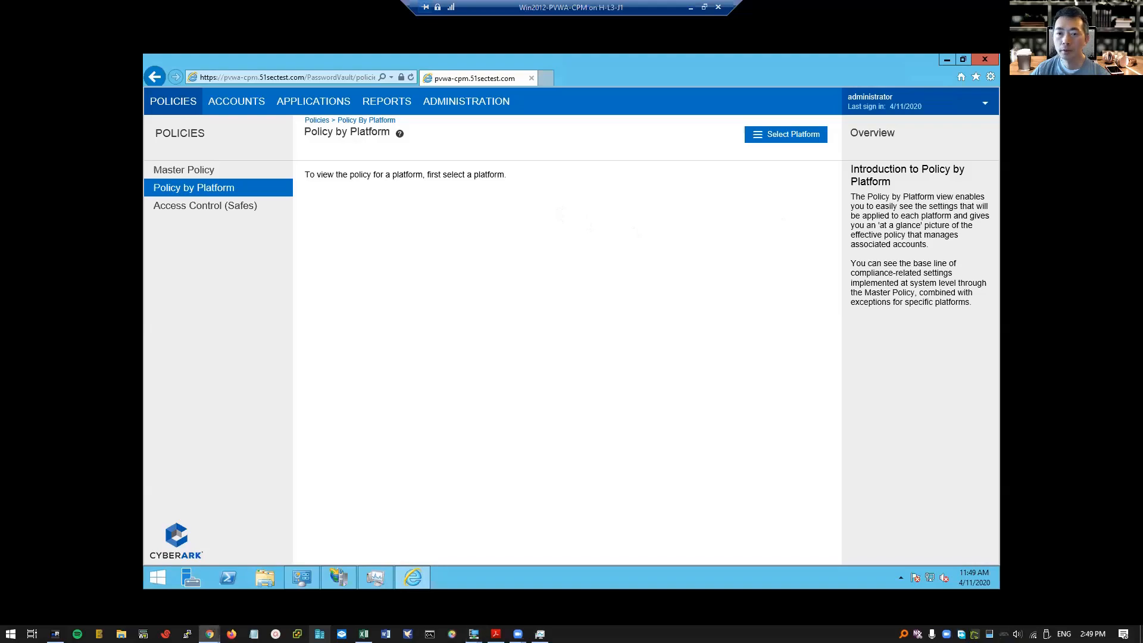
Bring local Chrome forward with extra tabs closed, restored and moved over the session.
left_click(211, 633)
left_click(511, 10)
left_click(169, 10)
left_click_drag(559, 8, 539, 61)
Sign in to PVWA in Chrome as administrator via CyberArk authentication, retrying after session expiry.
left_click(516, 481)
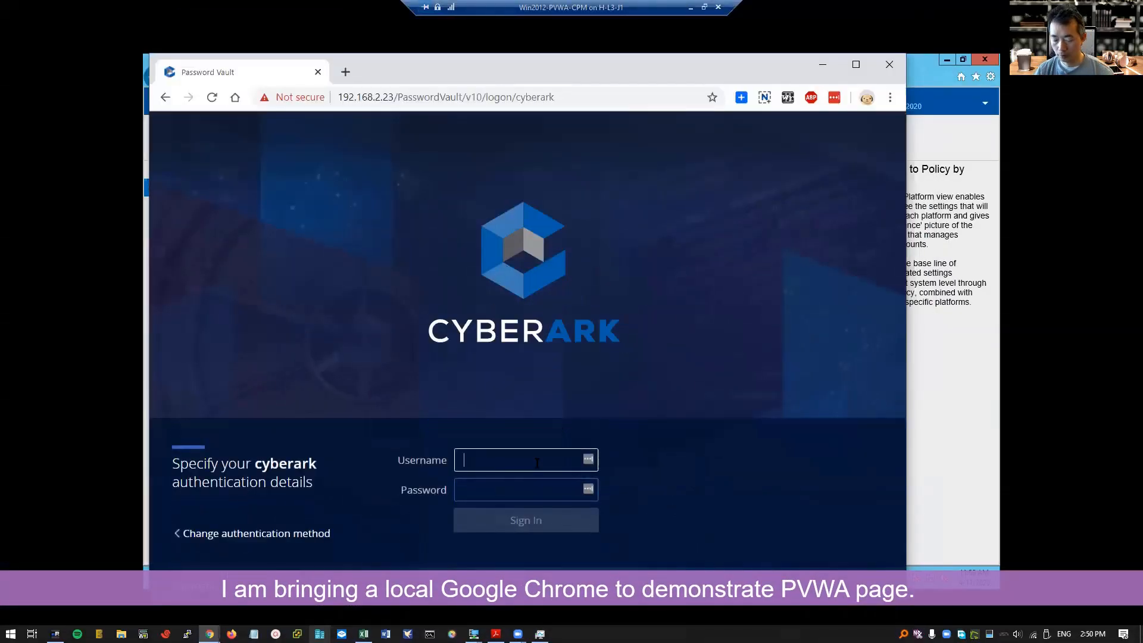
type("administrator")
key("Tab")
type("••••••••")
key("Return")
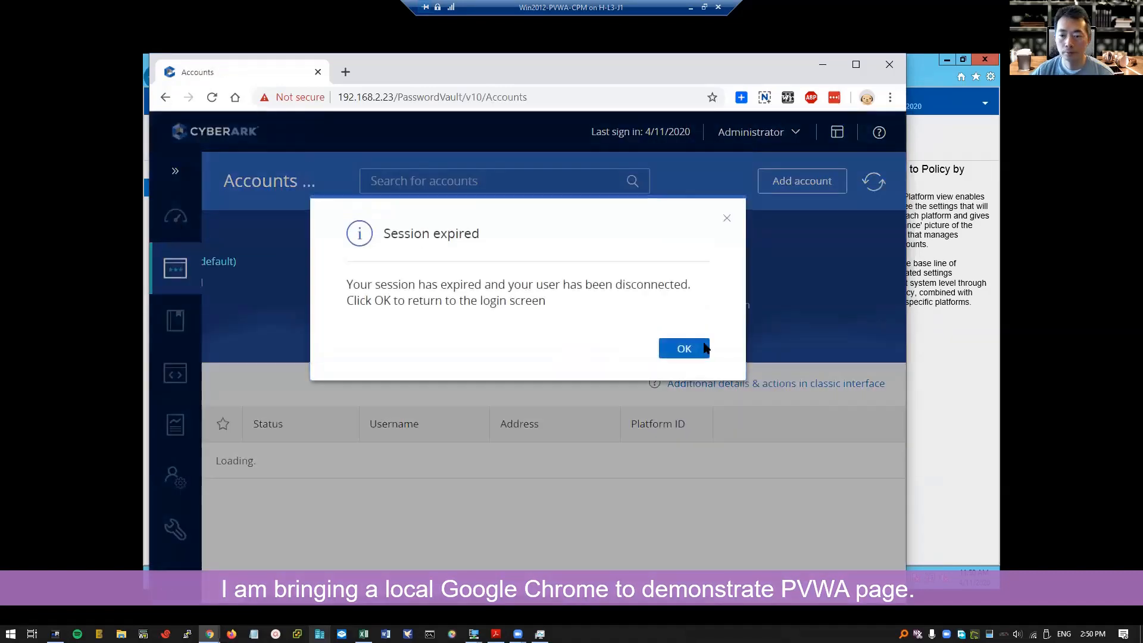
left_click(702, 347)
left_click(544, 461)
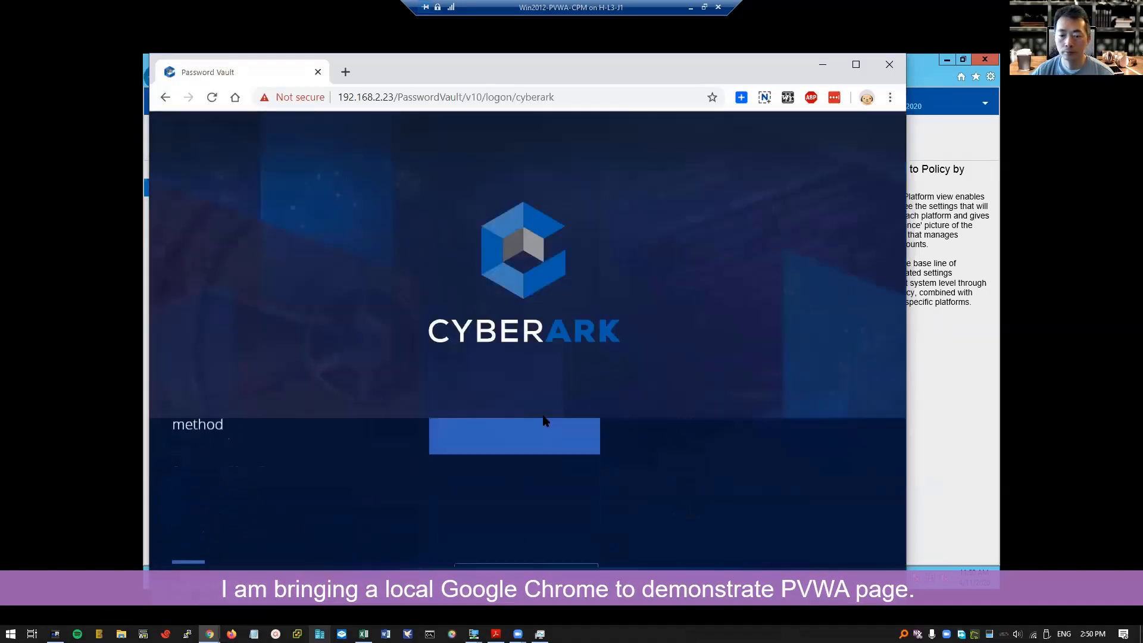
type("administrator")
key("Tab")
type("••••••••")
key("Return")
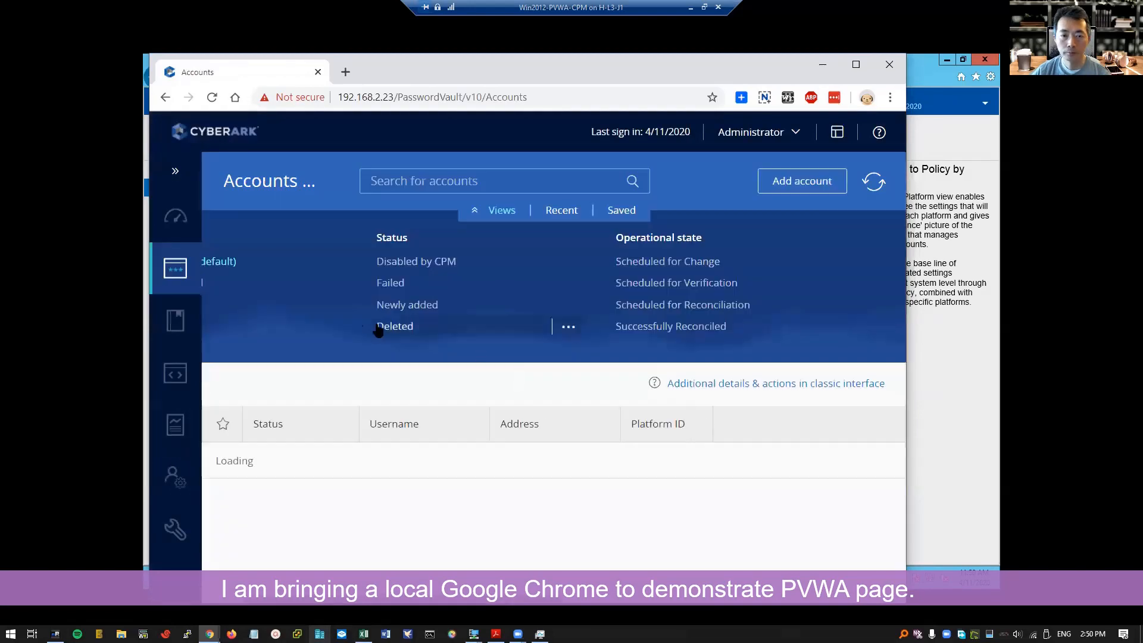
Check the System Health, Policies, Applications, Reports, LDAP Integration and Administration pages, then minimize Chrome.
left_click(176, 219)
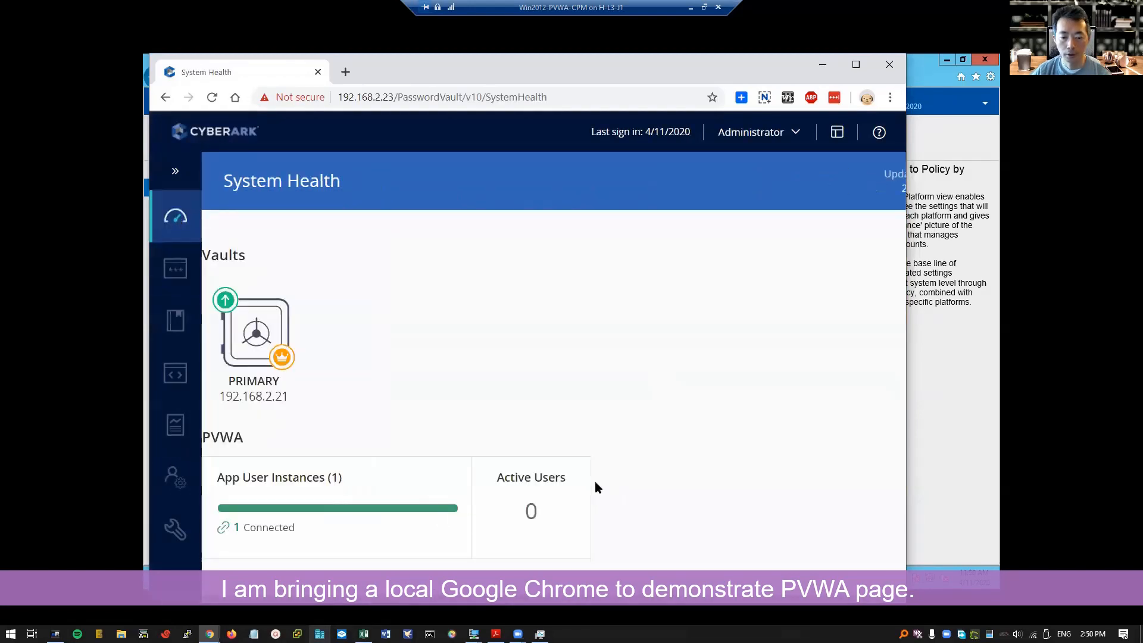
left_click(176, 322)
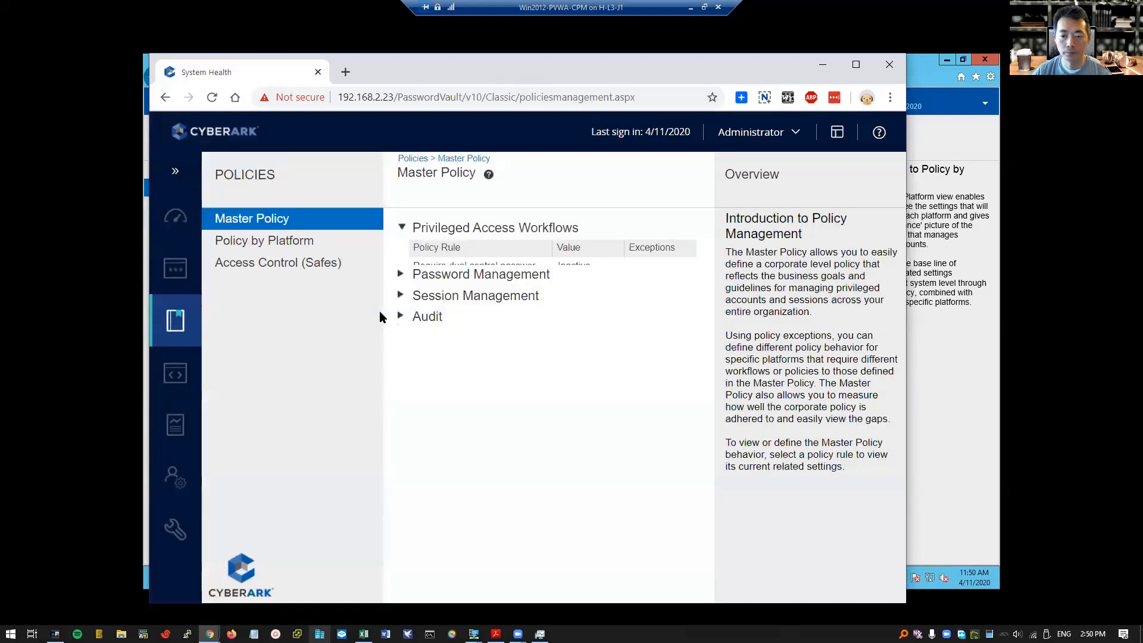
left_click(175, 373)
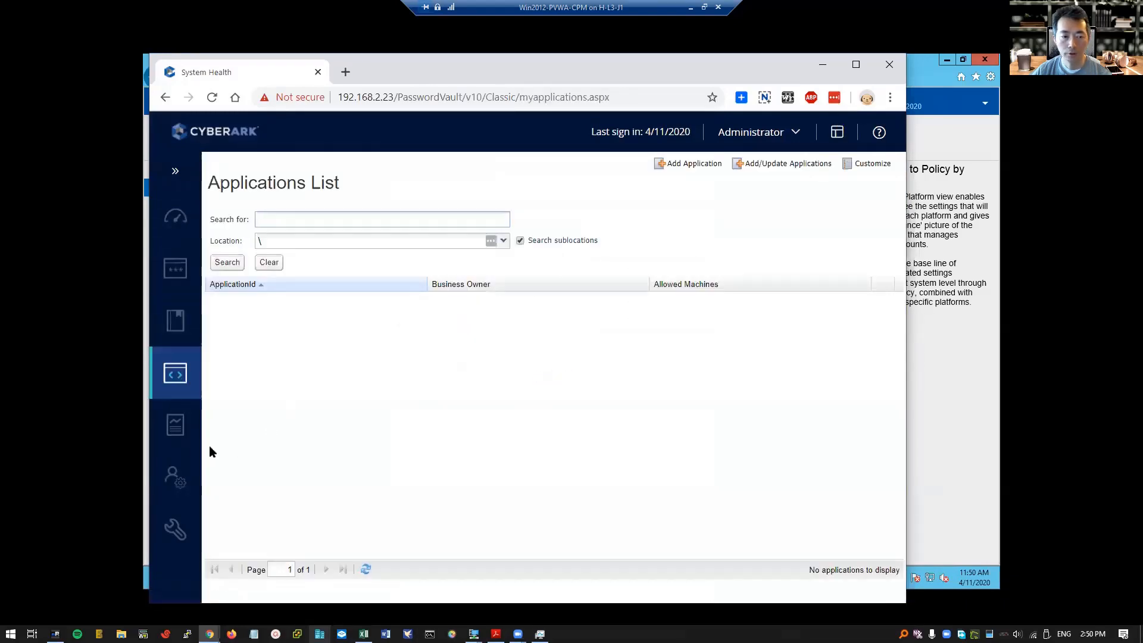
left_click(174, 425)
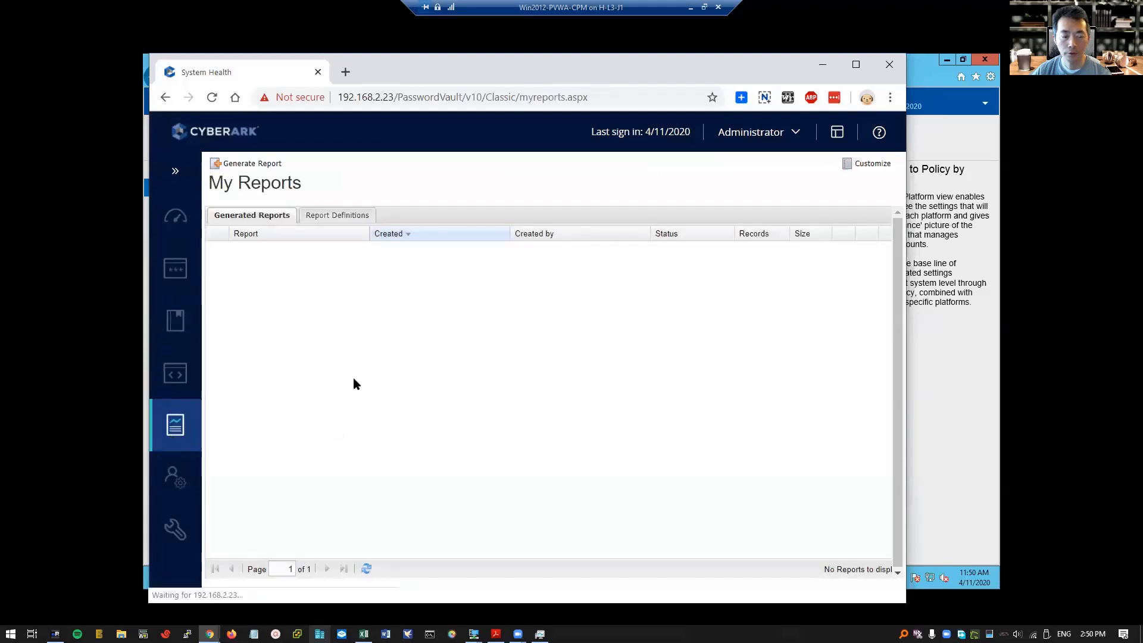
left_click(178, 477)
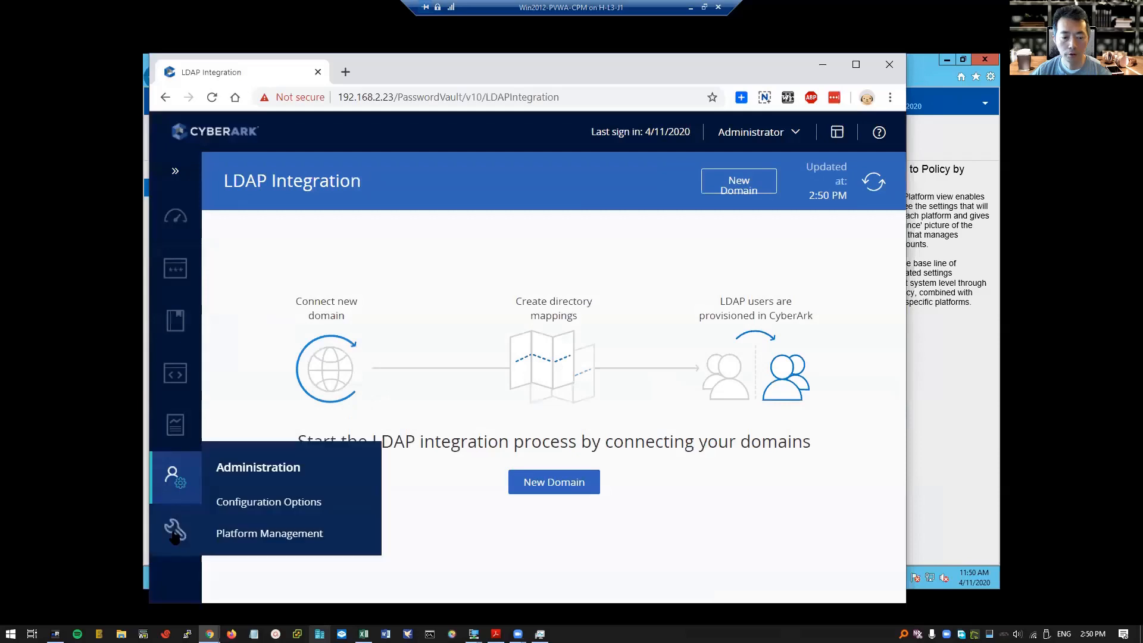
left_click(175, 529)
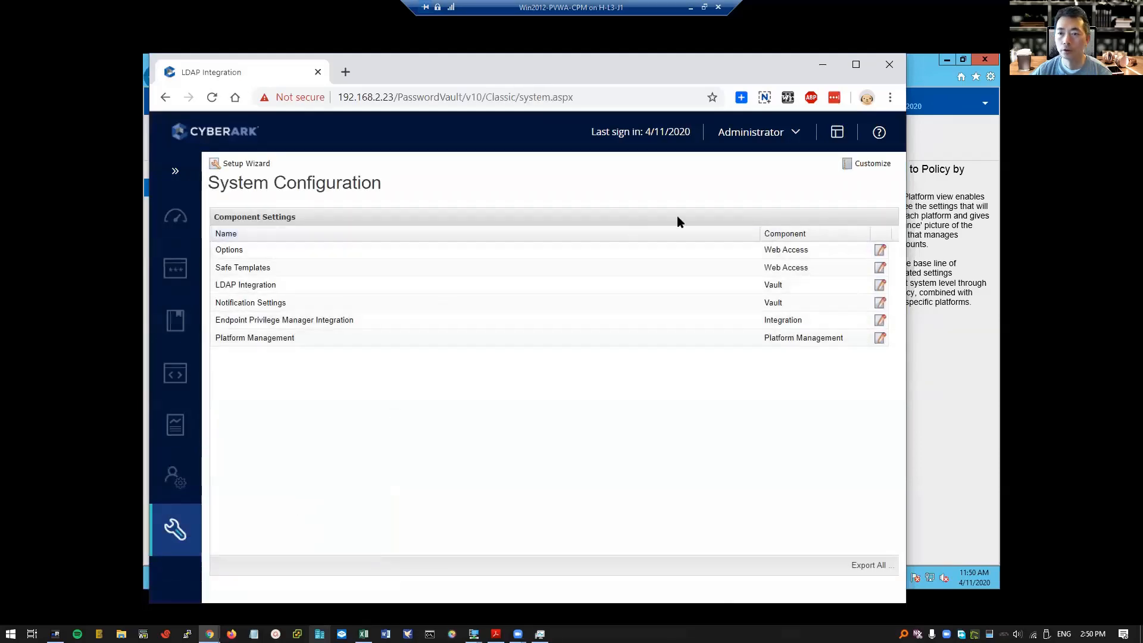
left_click(827, 68)
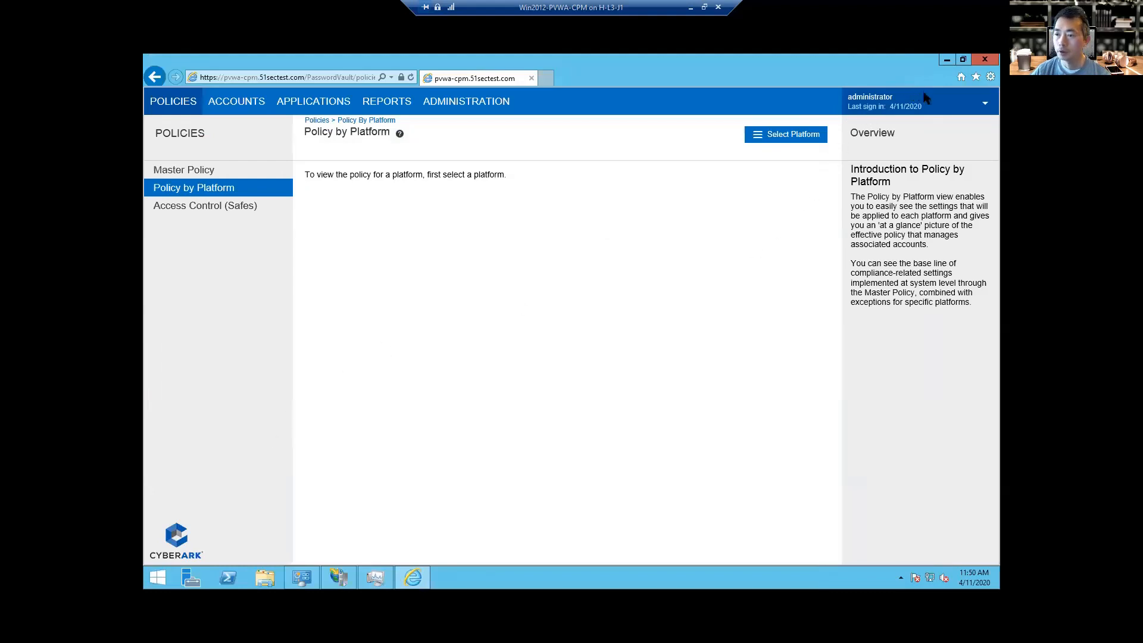
Sign out of the administrator's PVWA session in Internet Explorer.
left_click(984, 106)
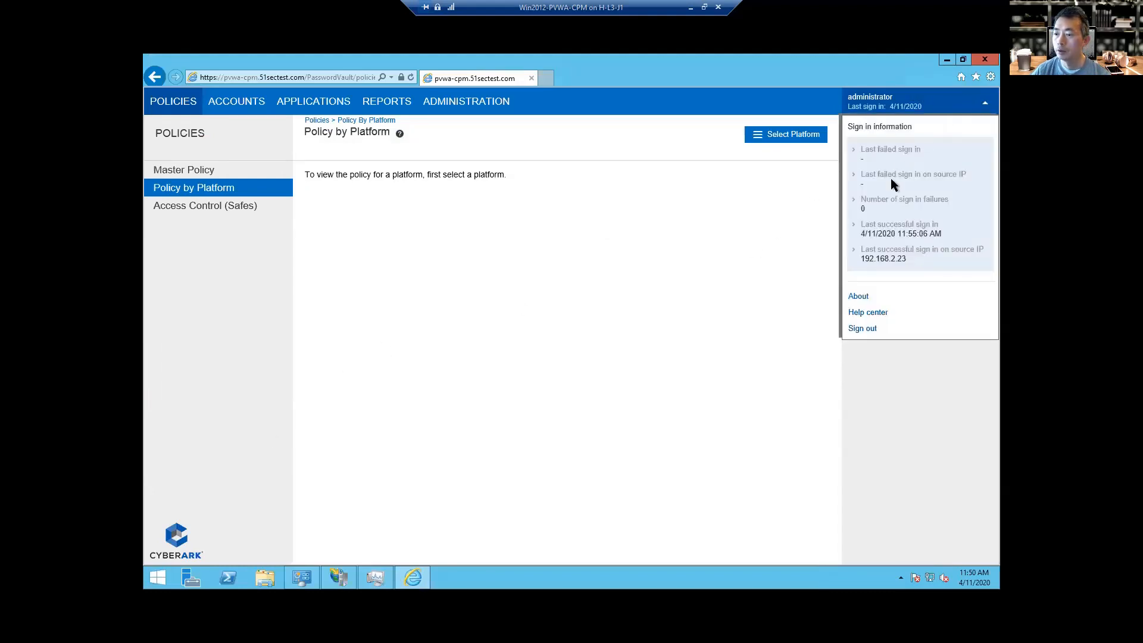
left_click(871, 329)
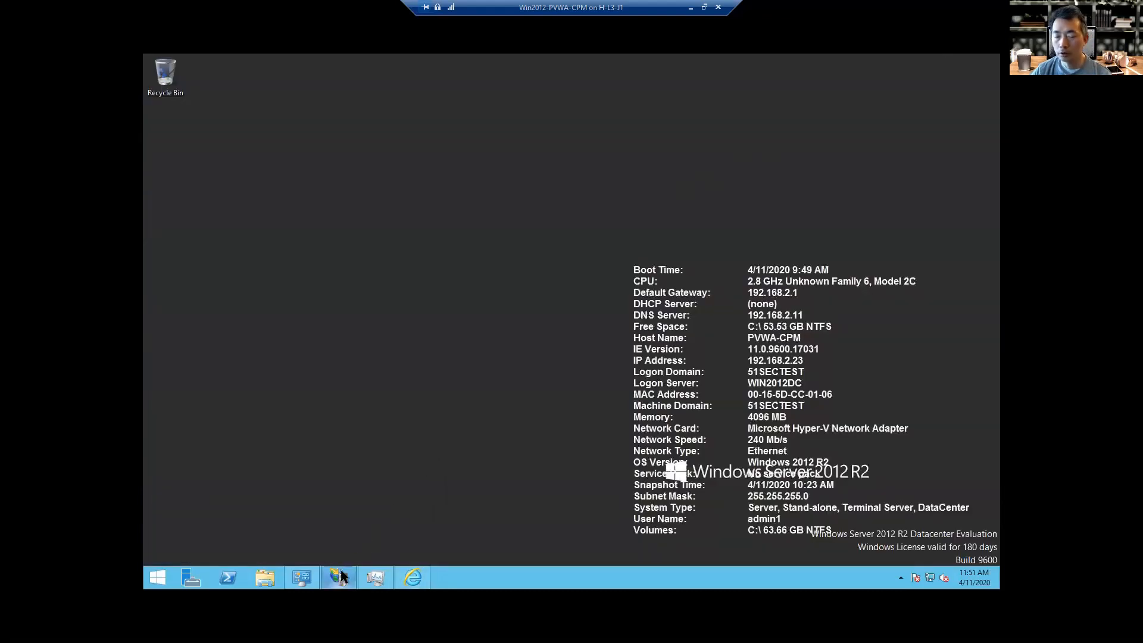
mouse_move(341, 574)
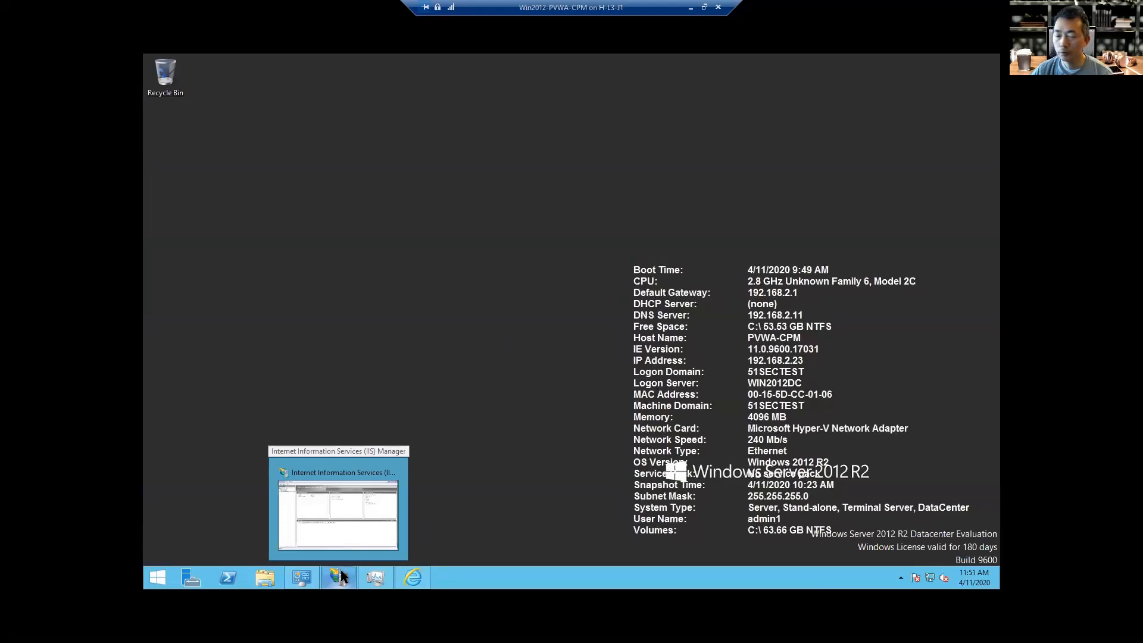
Bring IIS Manager back, expand PVWA-CPM > Sites and open Default Web Site's Error Pages.
left_click(342, 575)
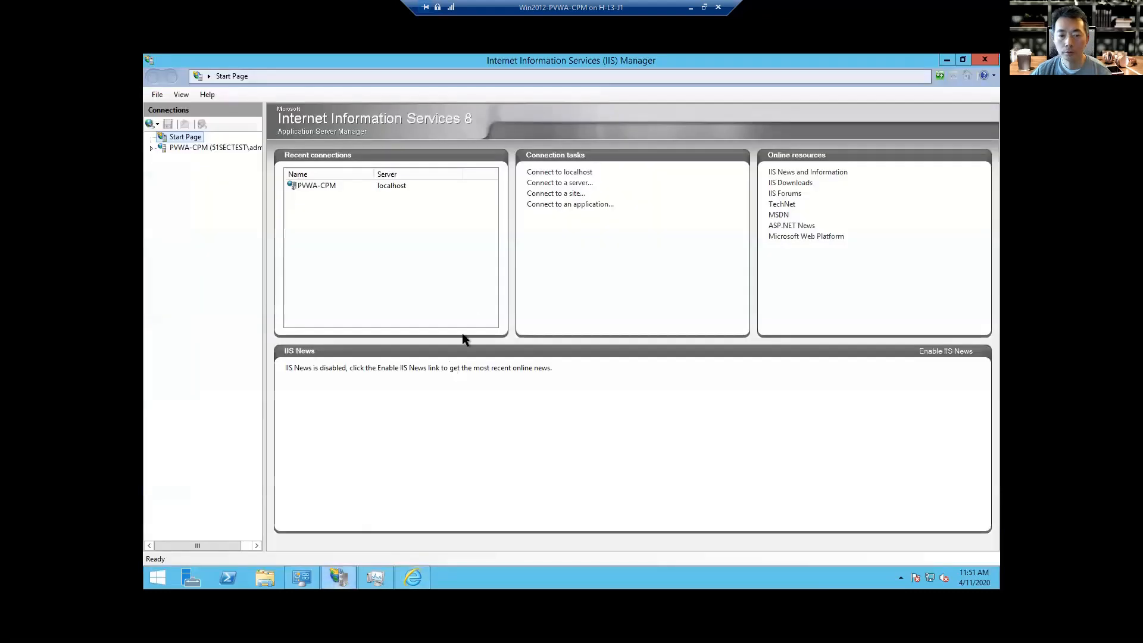
left_click(151, 147)
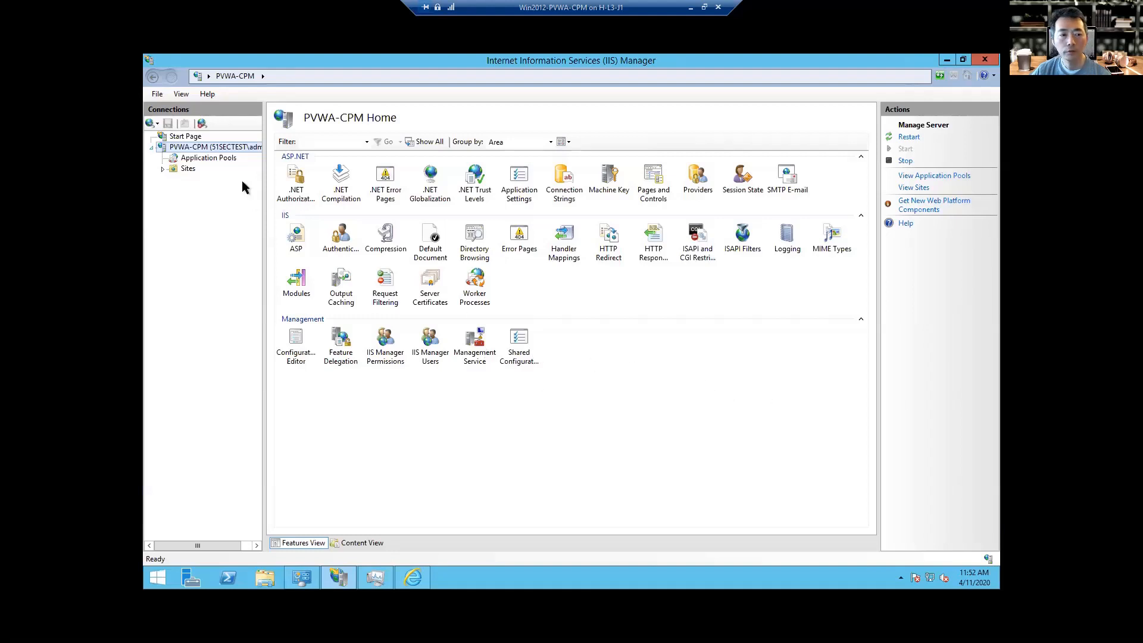
left_click(163, 169)
left_click(189, 179)
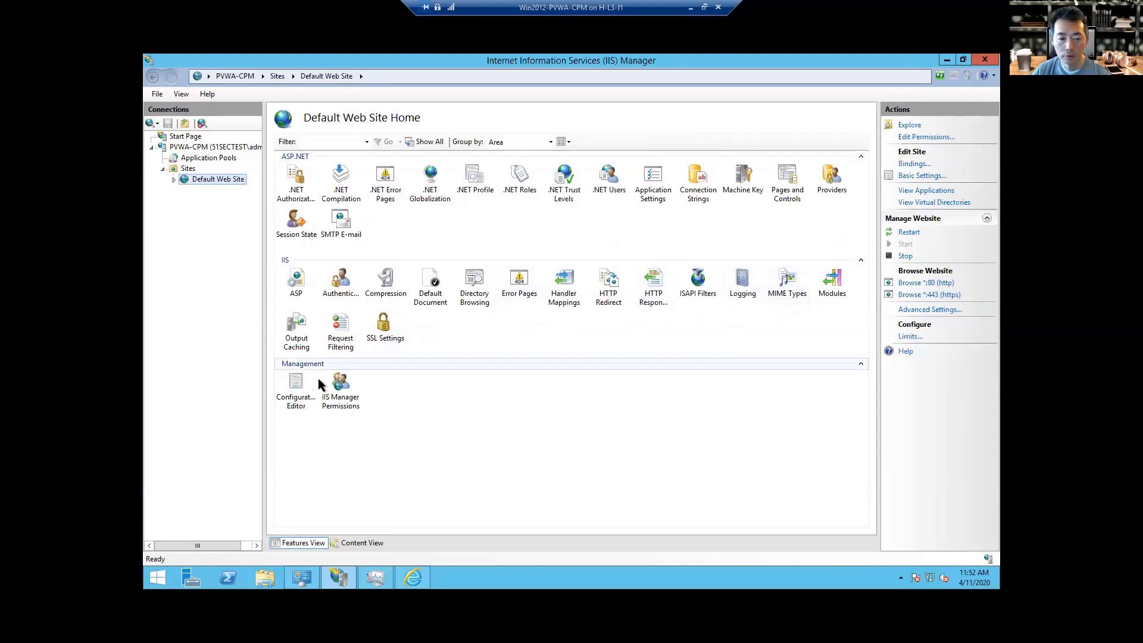
double_click(524, 280)
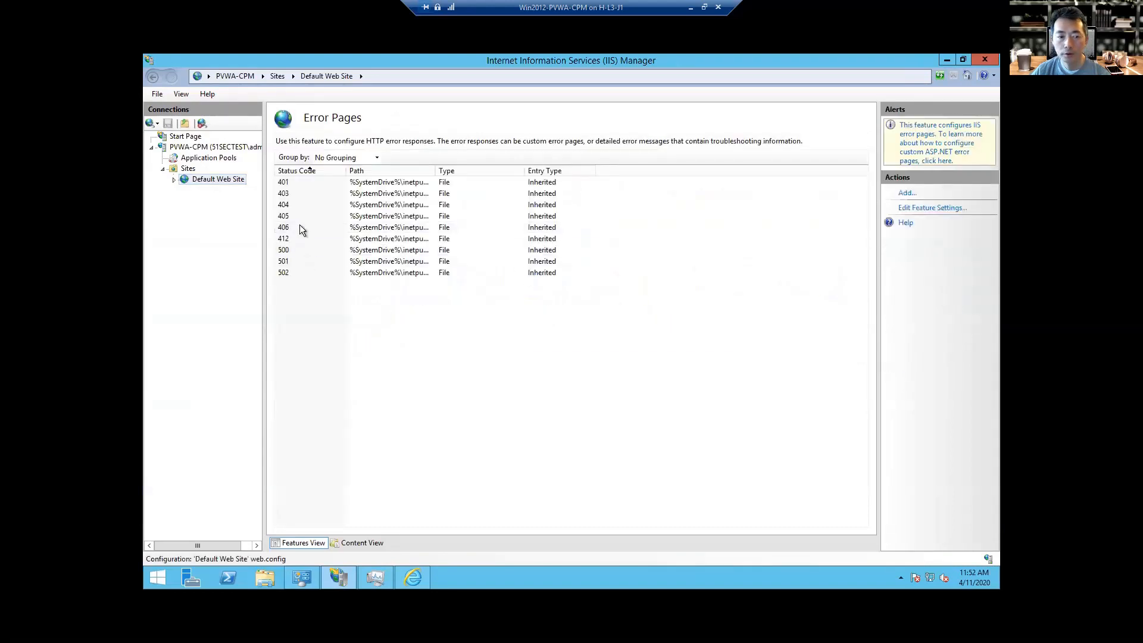
left_click(300, 194)
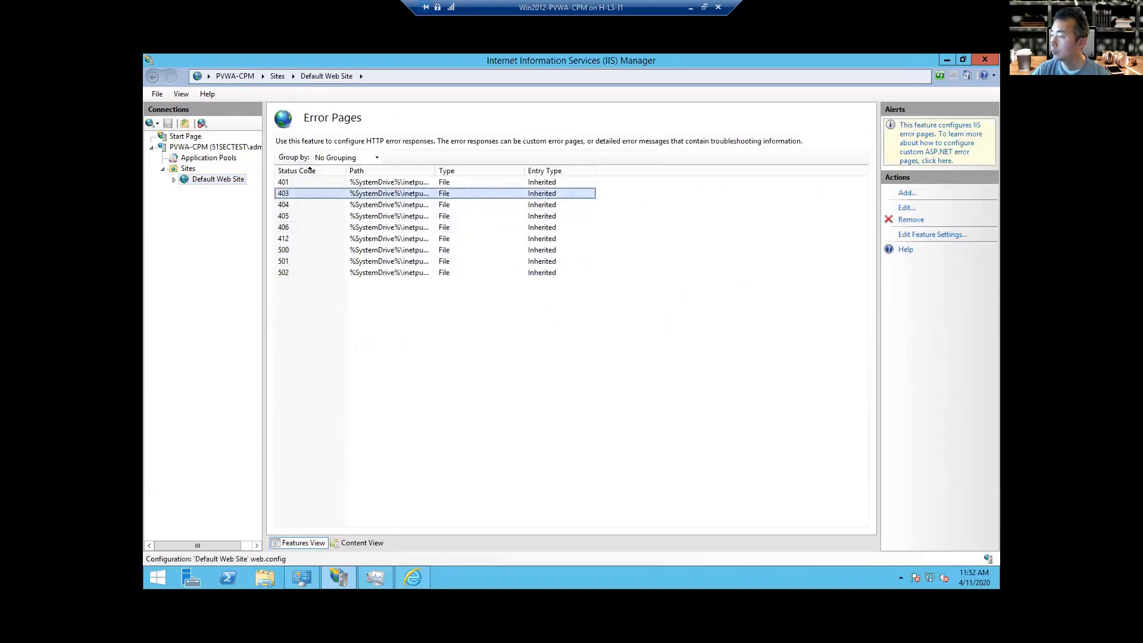
double_click(355, 194)
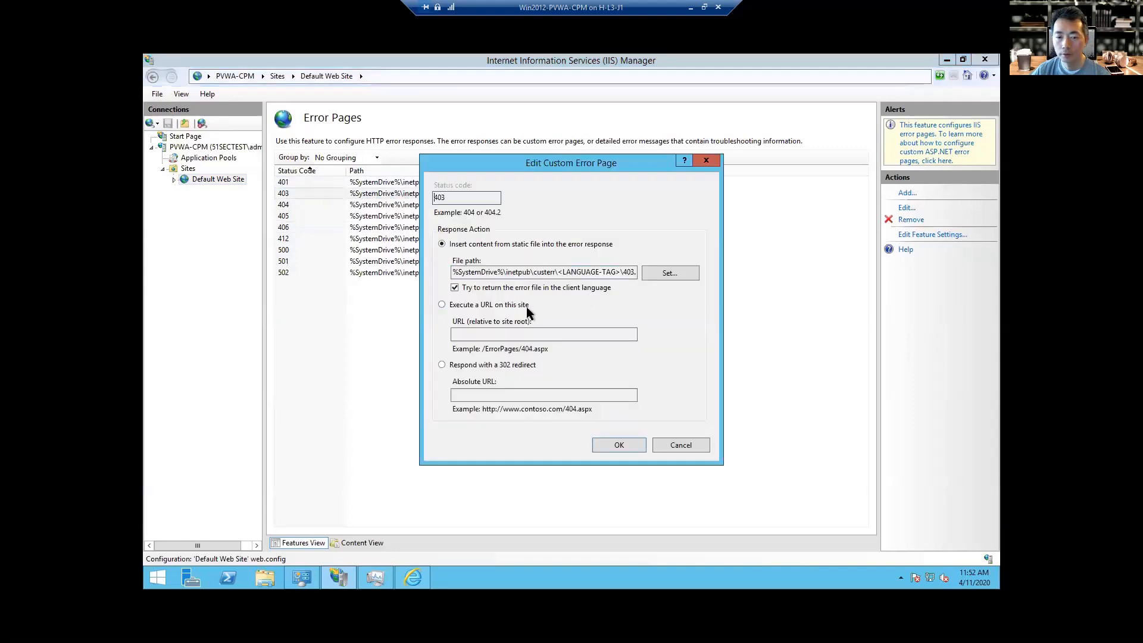
left_click(488, 365)
left_click(552, 395)
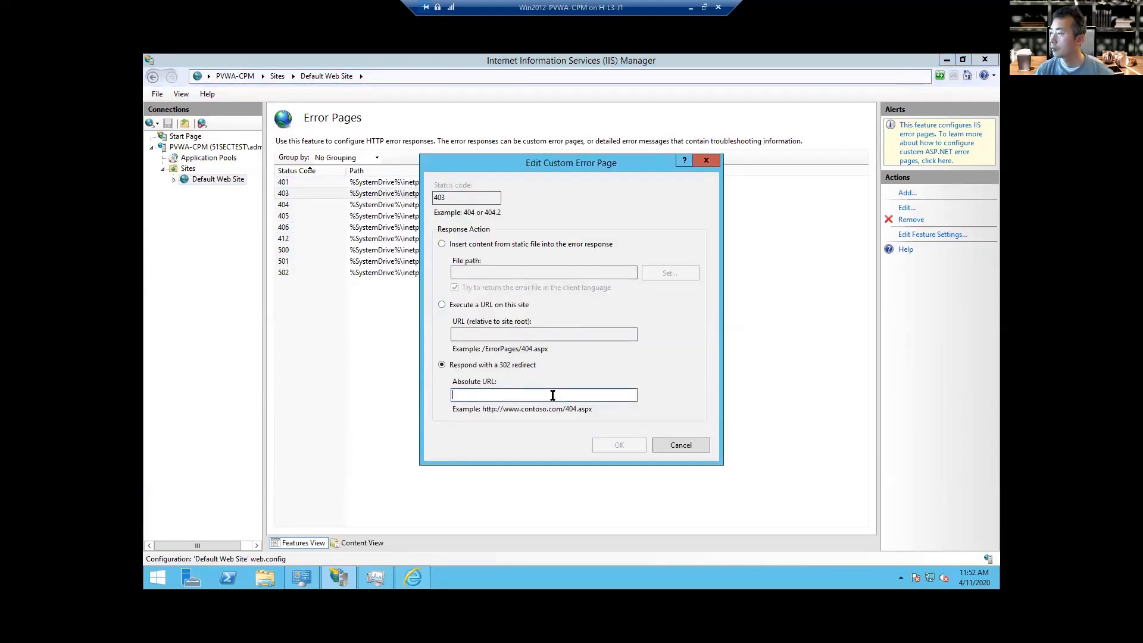
type("https://192.168.2.")
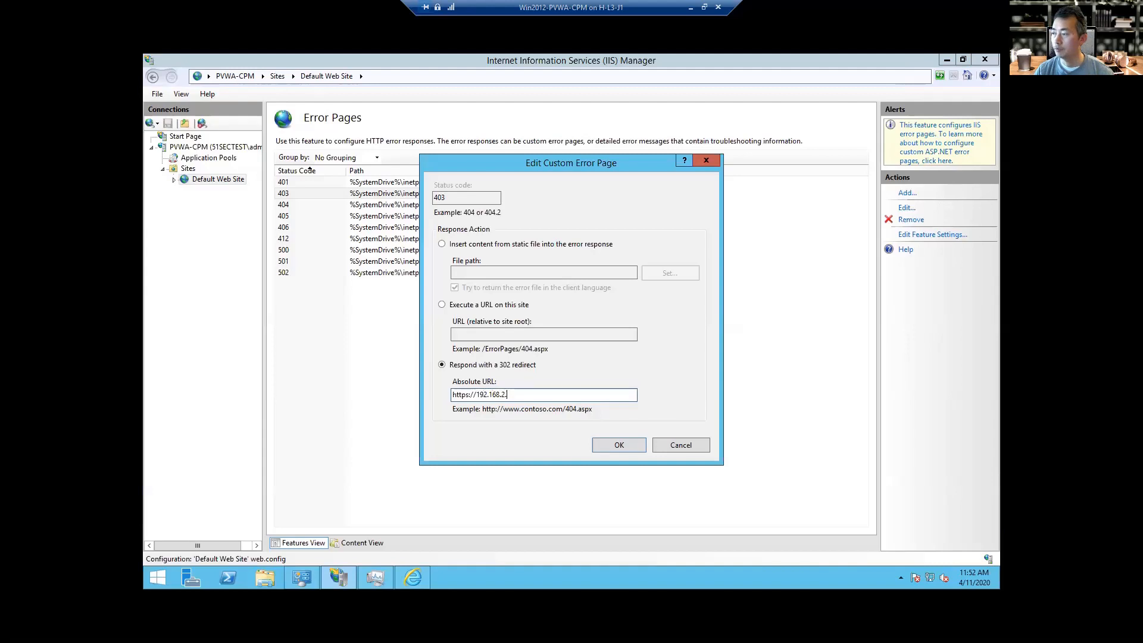
type("/passwordvault/v10/logon")
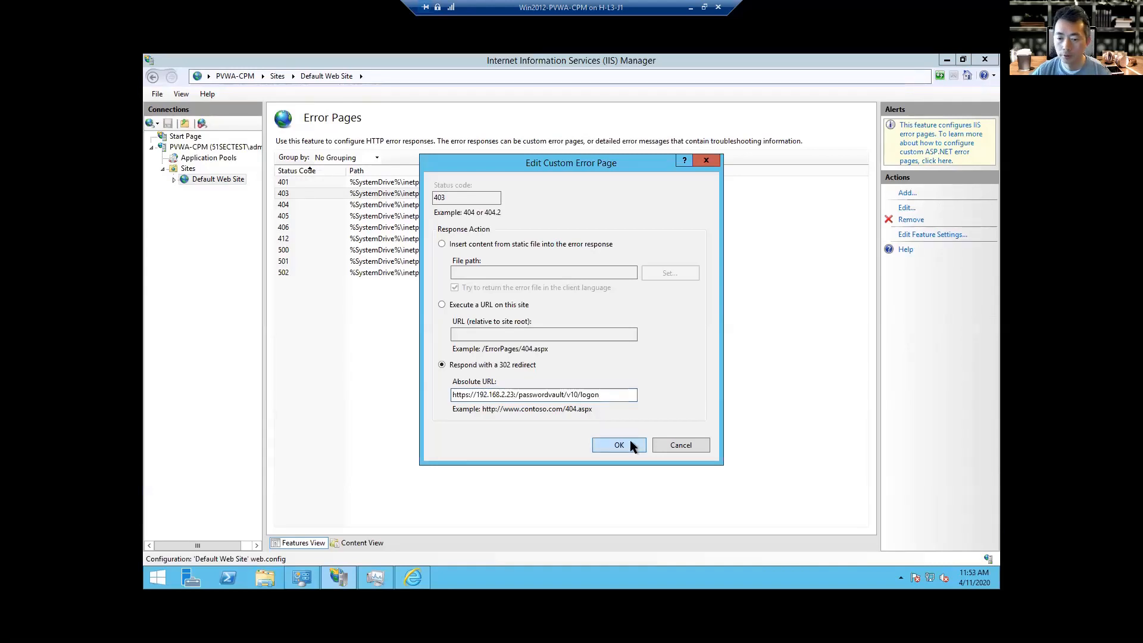
left_click(619, 445)
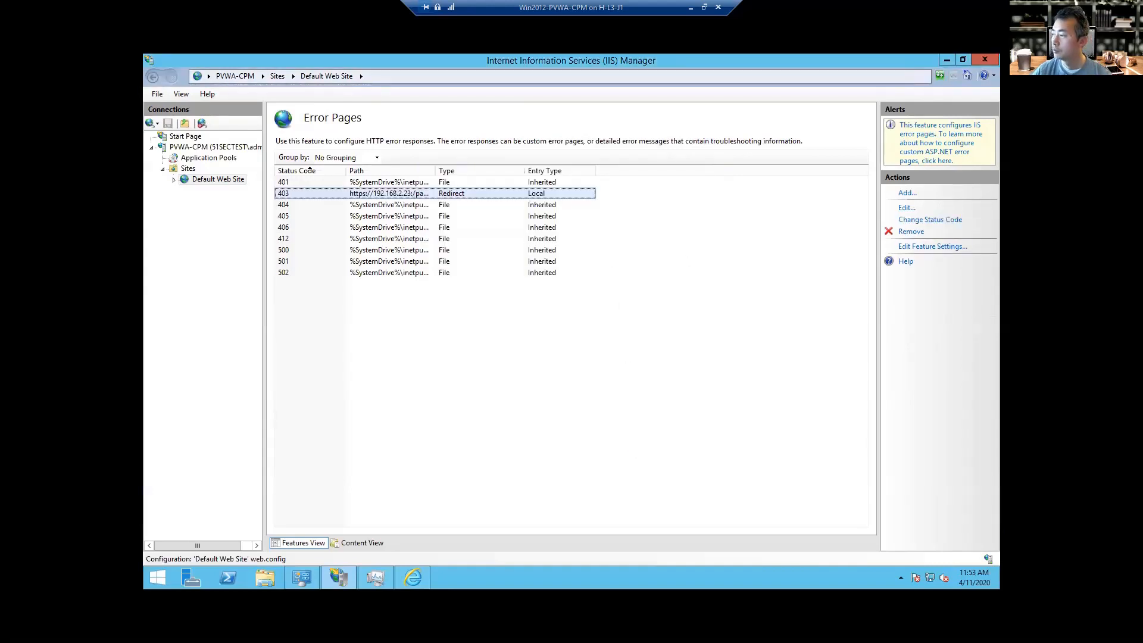
Run iisreset in a regular command window from Win+X > Run.
right_click(167, 575)
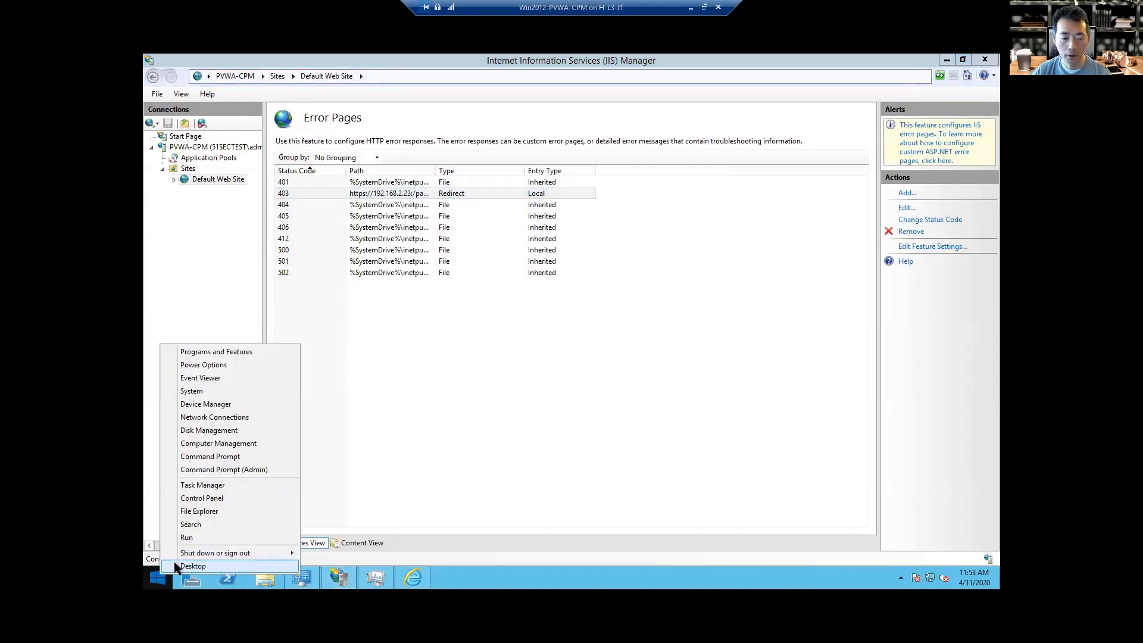
left_click(208, 538)
key("Return")
type("iisreset")
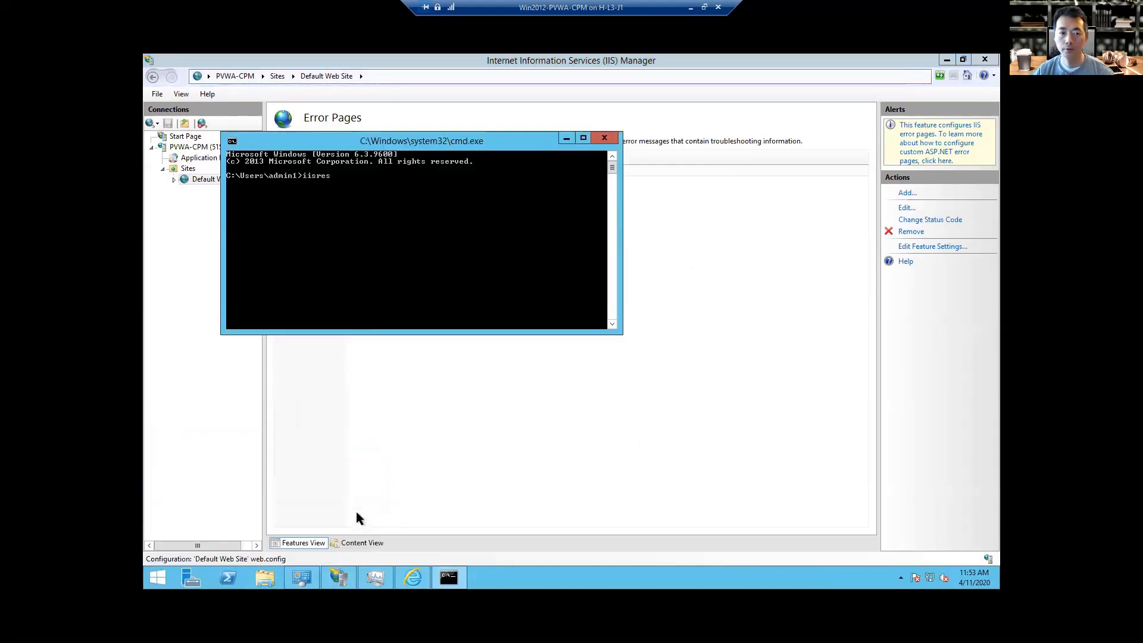
key("Return")
Run iisreset from a Command Prompt opened as administrator.
right_click(449, 577)
right_click(456, 520)
left_click(495, 480)
key("Return")
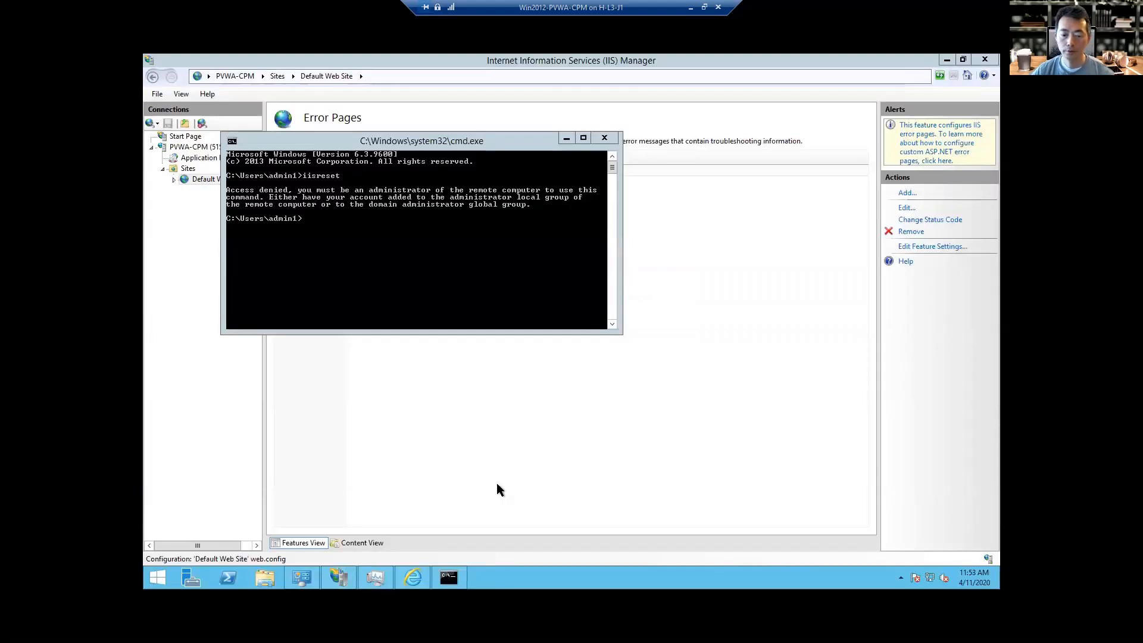
right_click(449, 578)
right_click(465, 519)
left_click(519, 482)
type("iisreset")
key("Return")
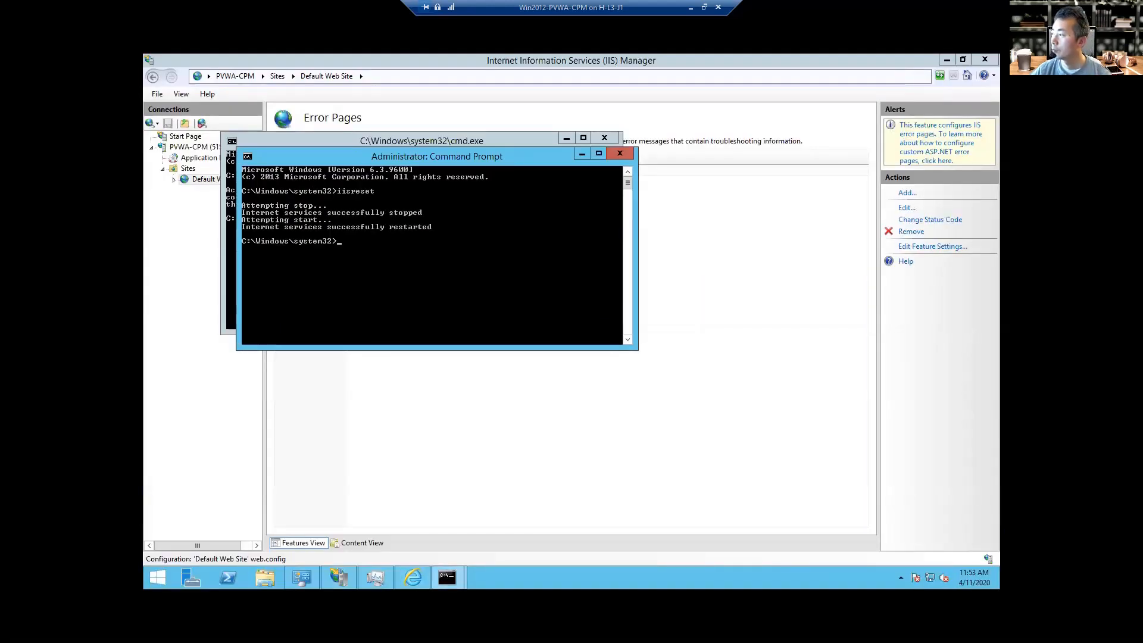
Close both command windows and switch to the local Chrome windows.
left_click(582, 154)
left_click(567, 138)
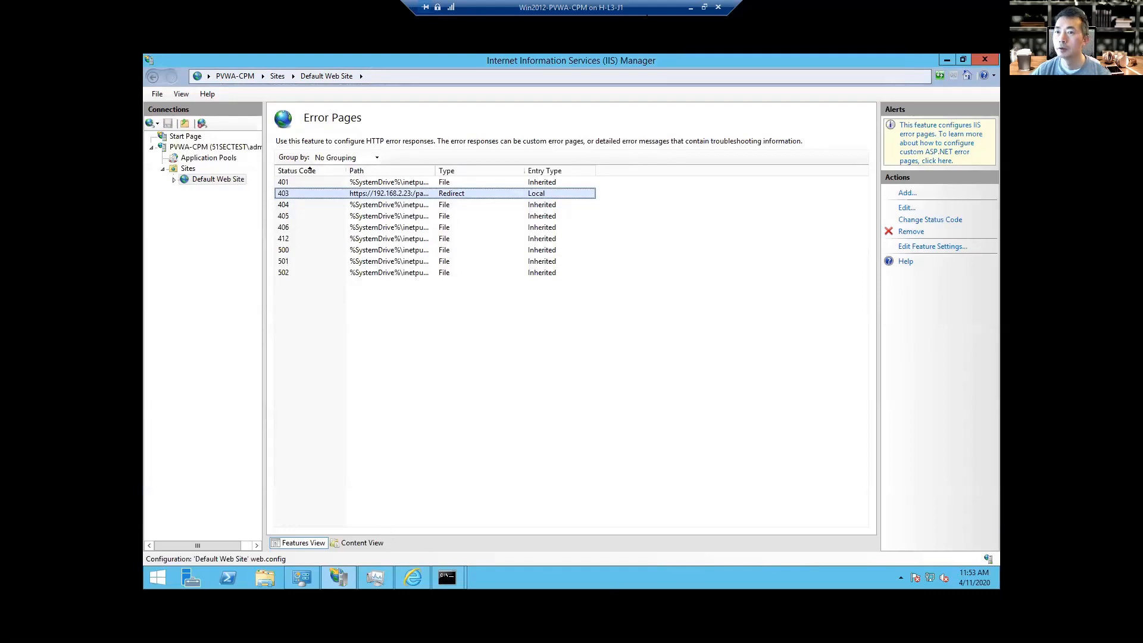
left_click(690, 7)
left_click(210, 634)
left_click(179, 586)
left_click(389, 98)
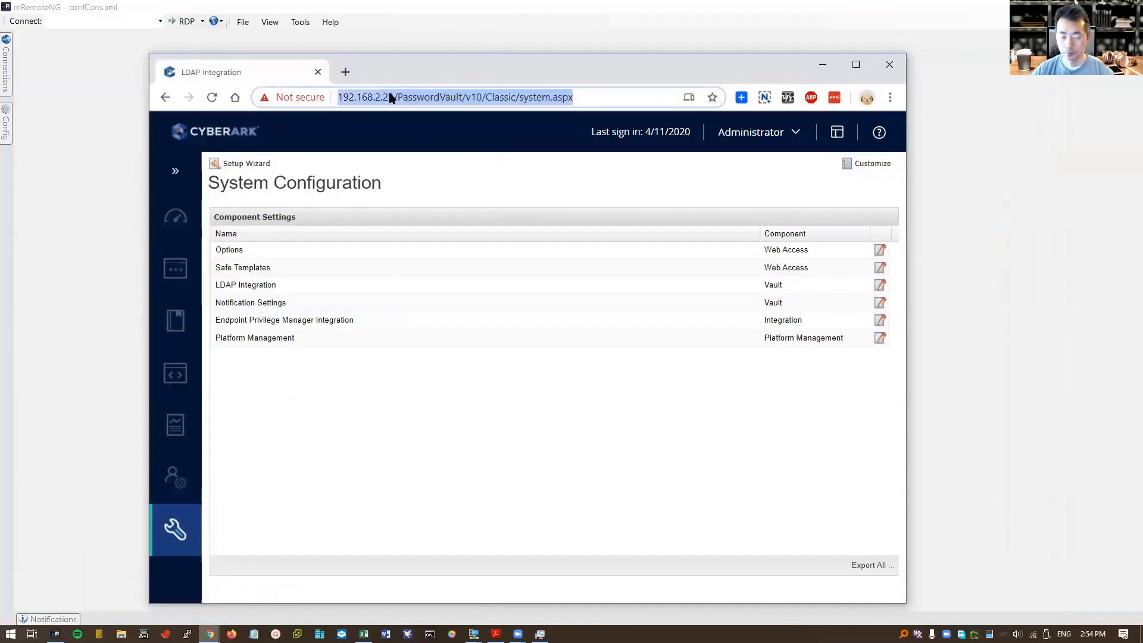
type("htt")
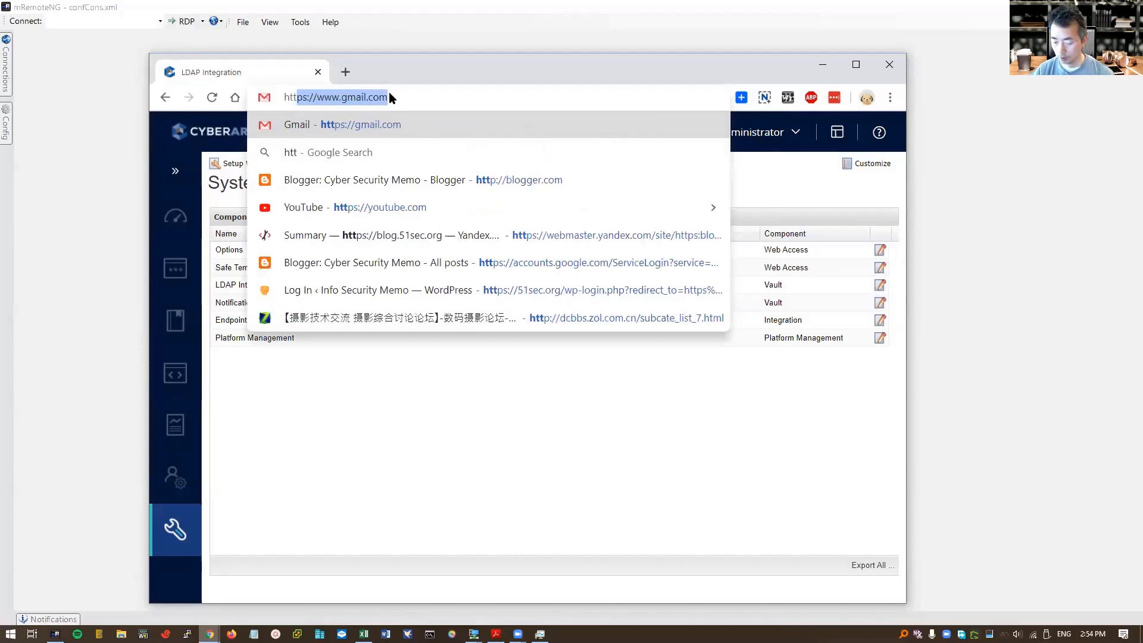
type("p://192.168.2.23/passwordvault/v10")
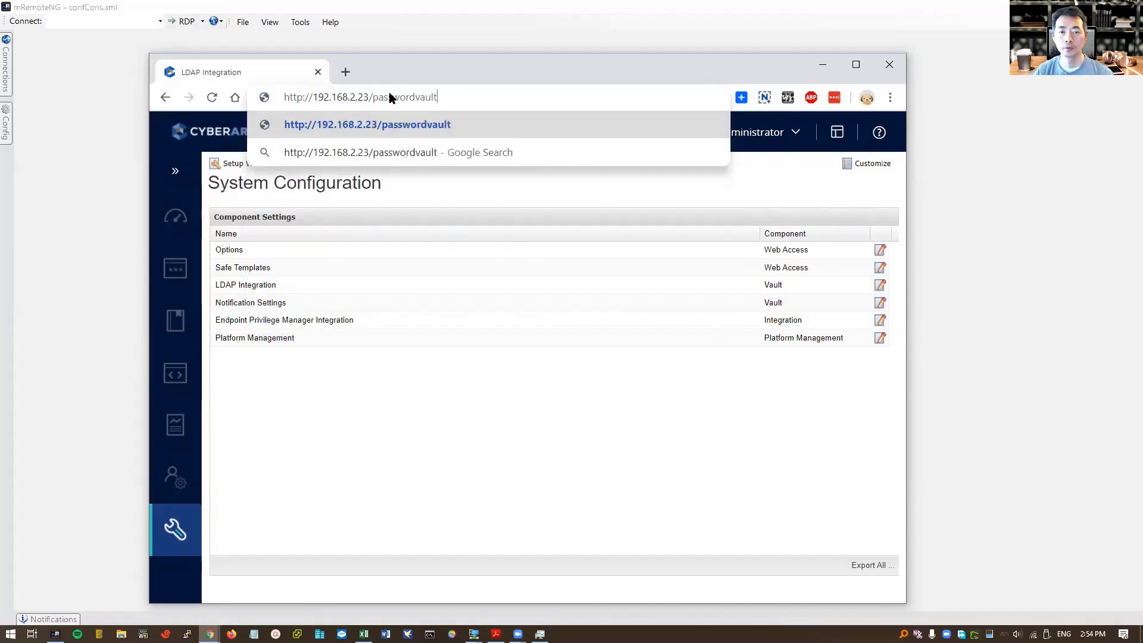
key("Return")
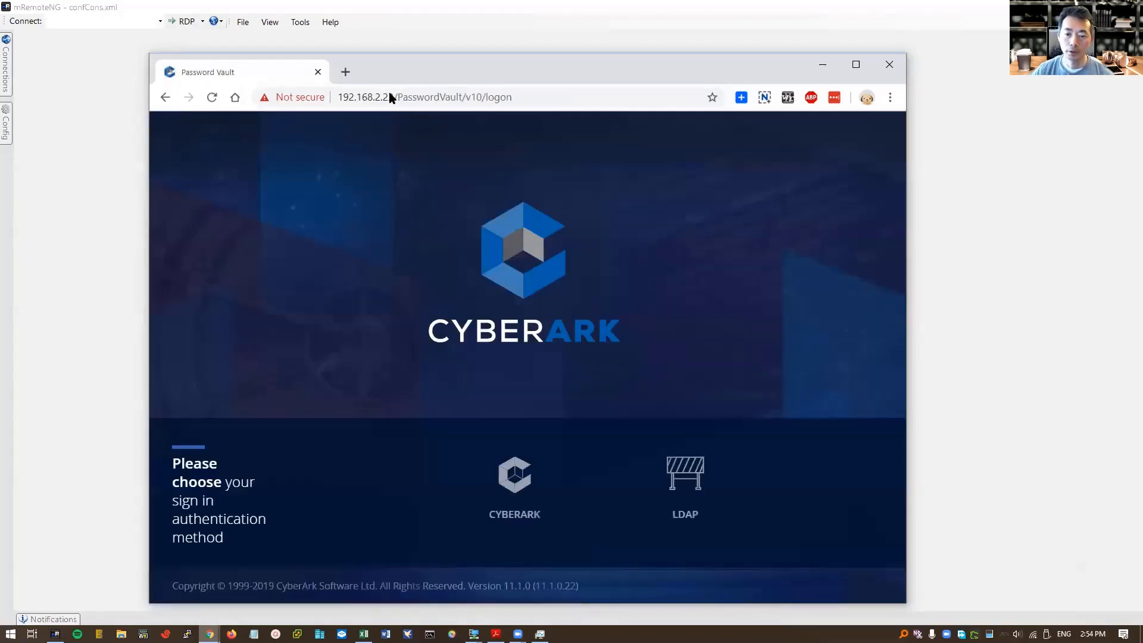
left_click(289, 99)
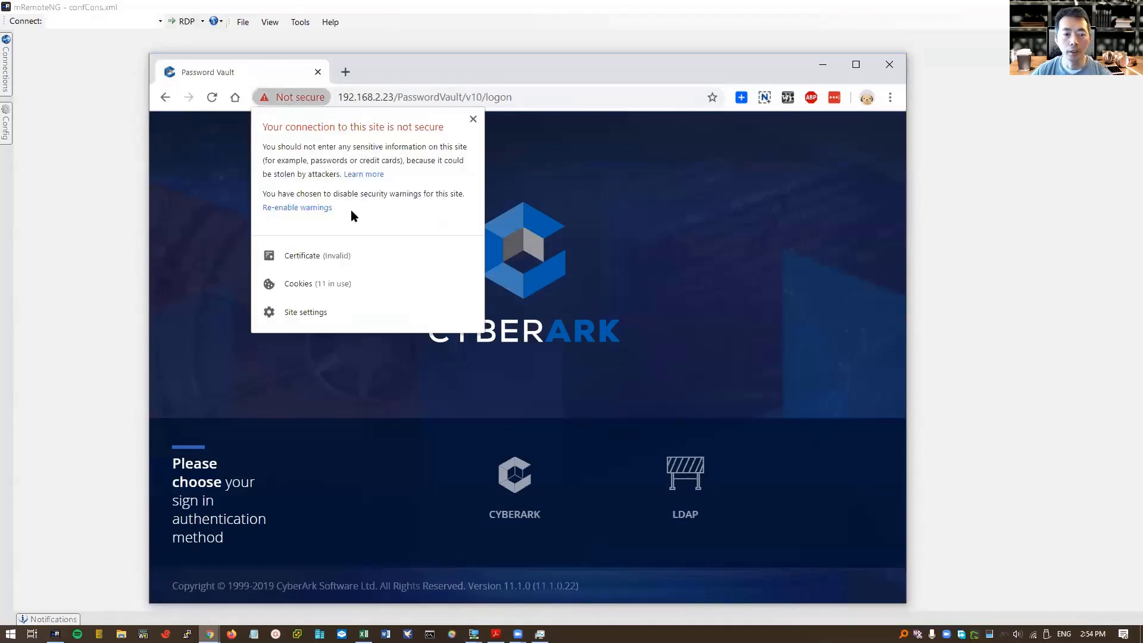
left_click(365, 255)
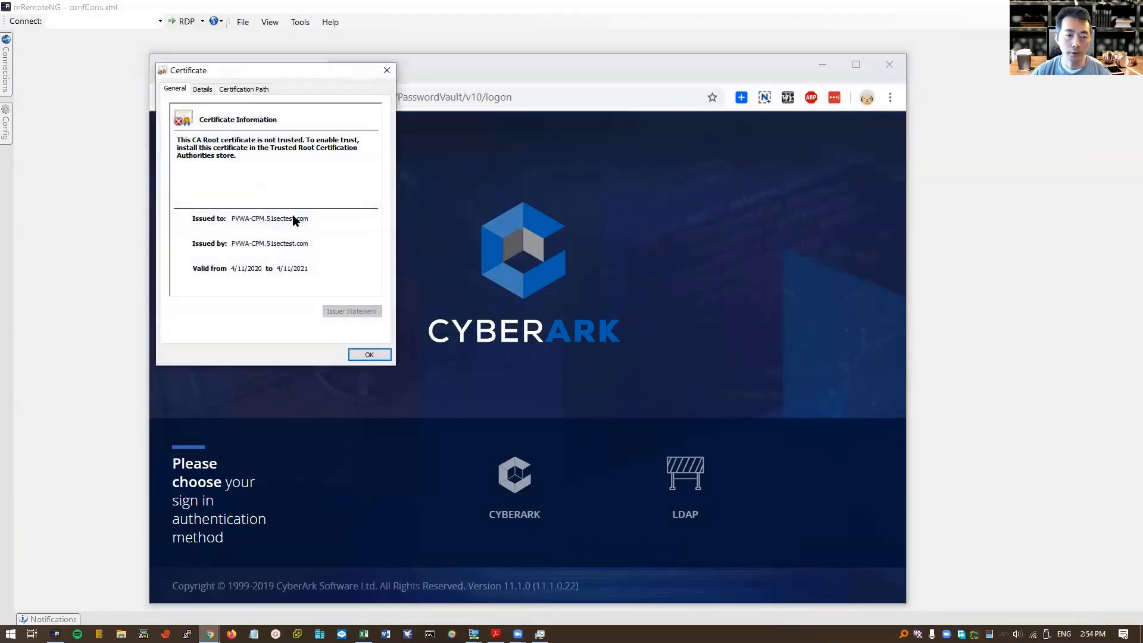
left_click(369, 354)
left_click(538, 98)
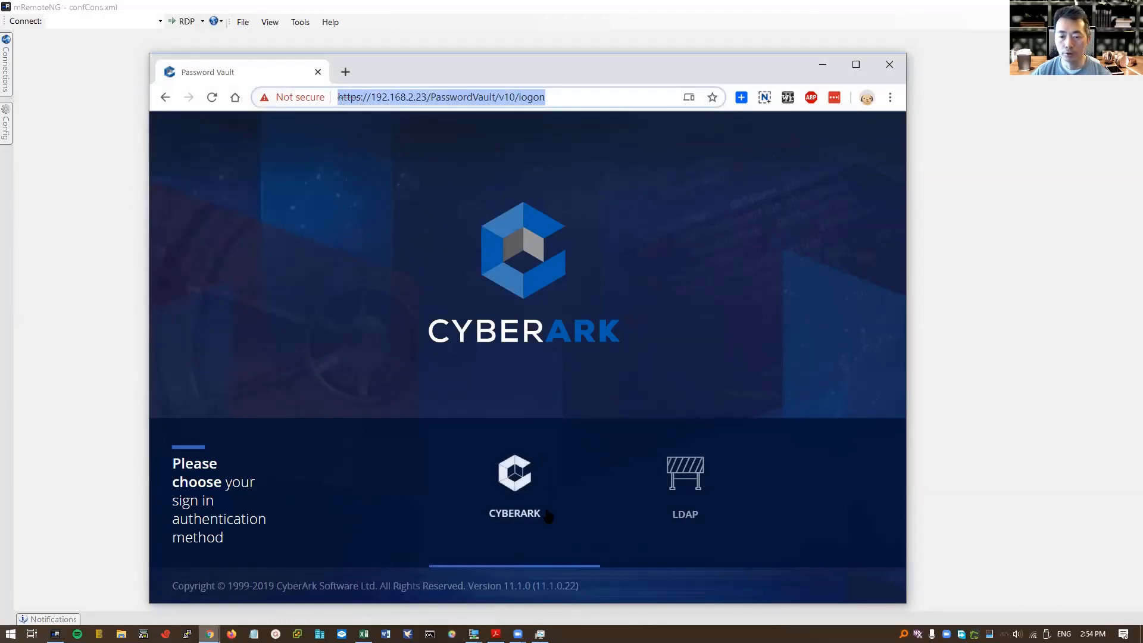
Sign in as administrator with CyberArk authentication.
left_click(518, 500)
left_click(516, 465)
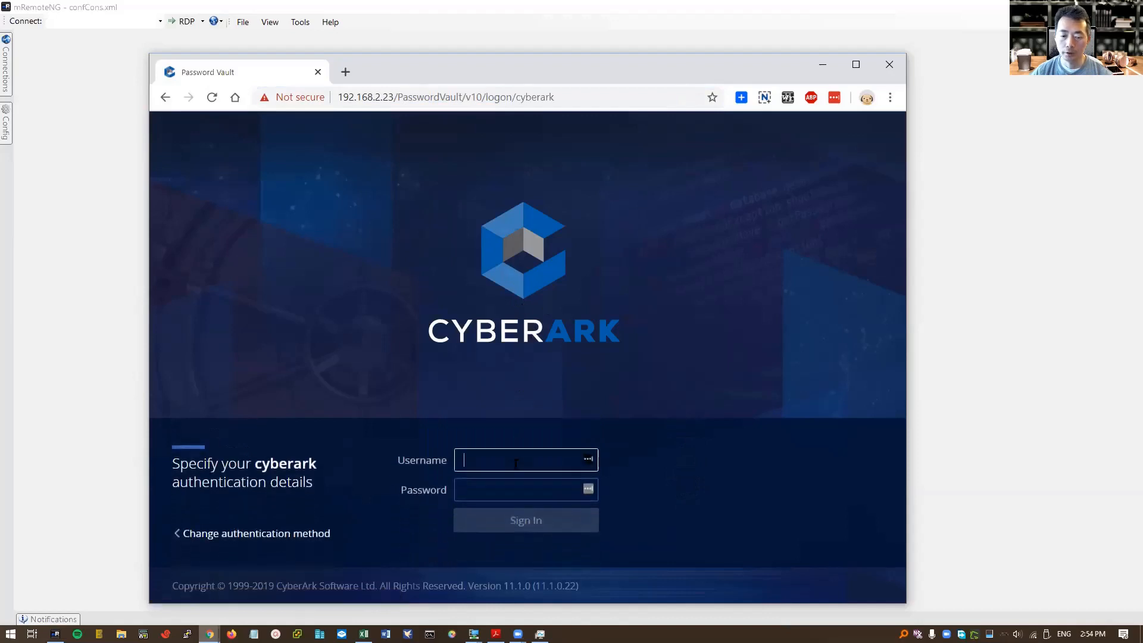
type("administrator")
key("Tab")
type("•••••••••")
key("Return")
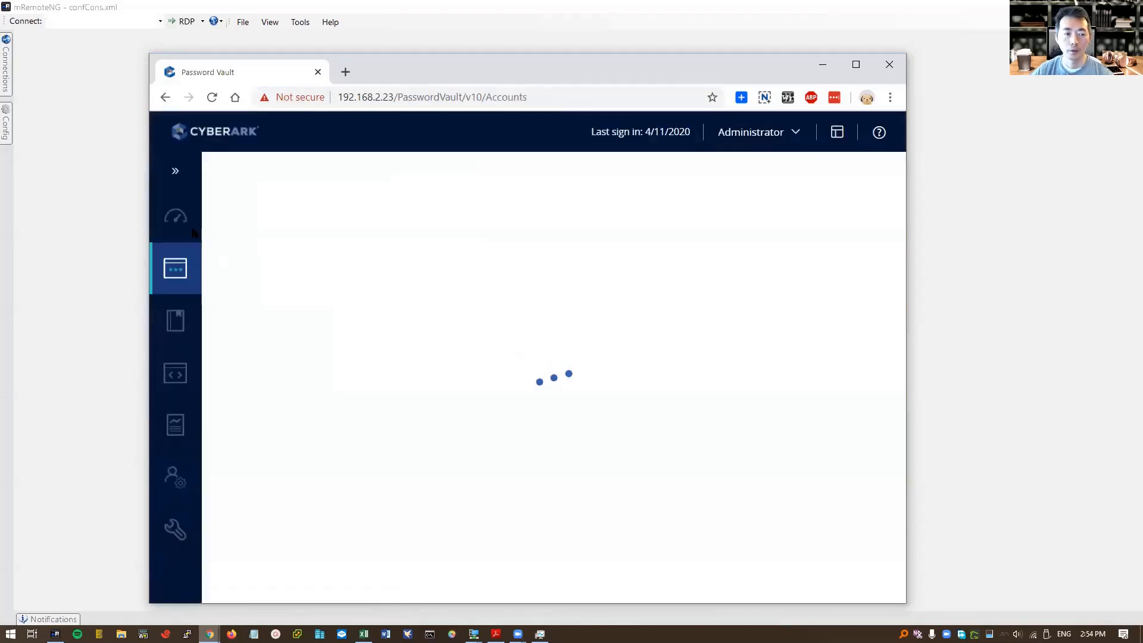
Visit the Policies and Accounts sections, then return to IIS Manager on the server.
left_click(176, 321)
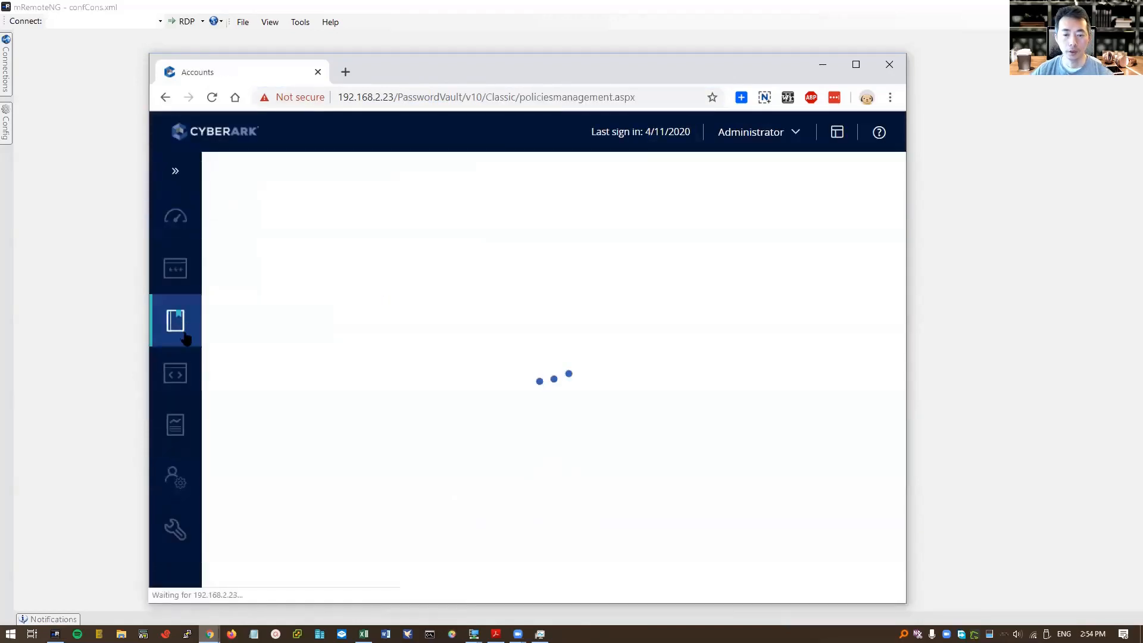
left_click(194, 287)
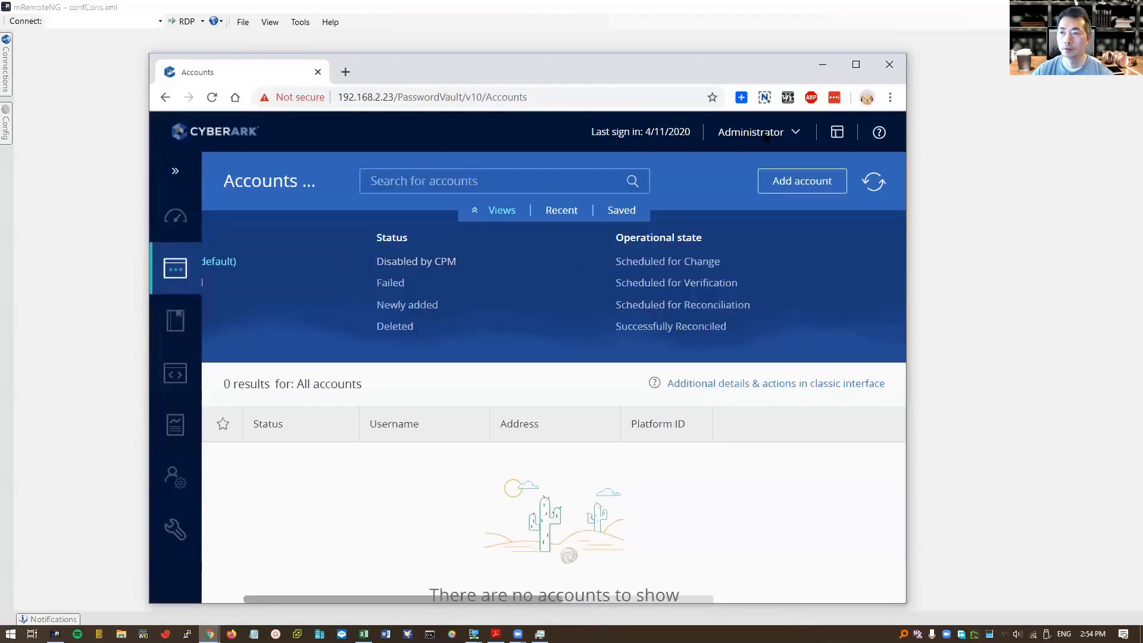
left_click(474, 634)
left_click(533, 580)
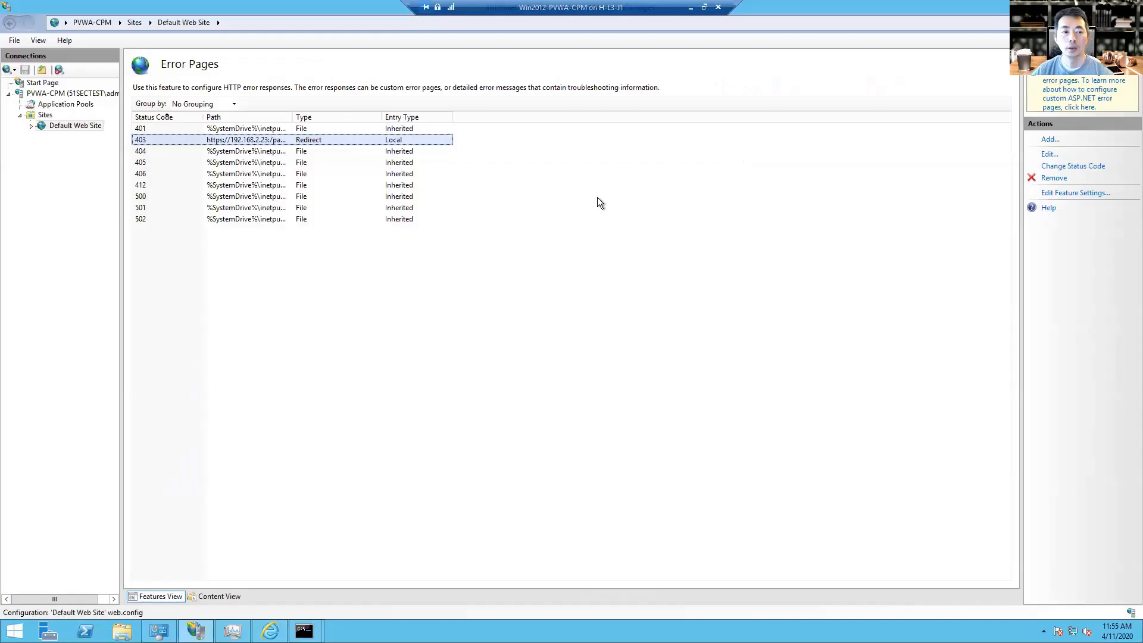